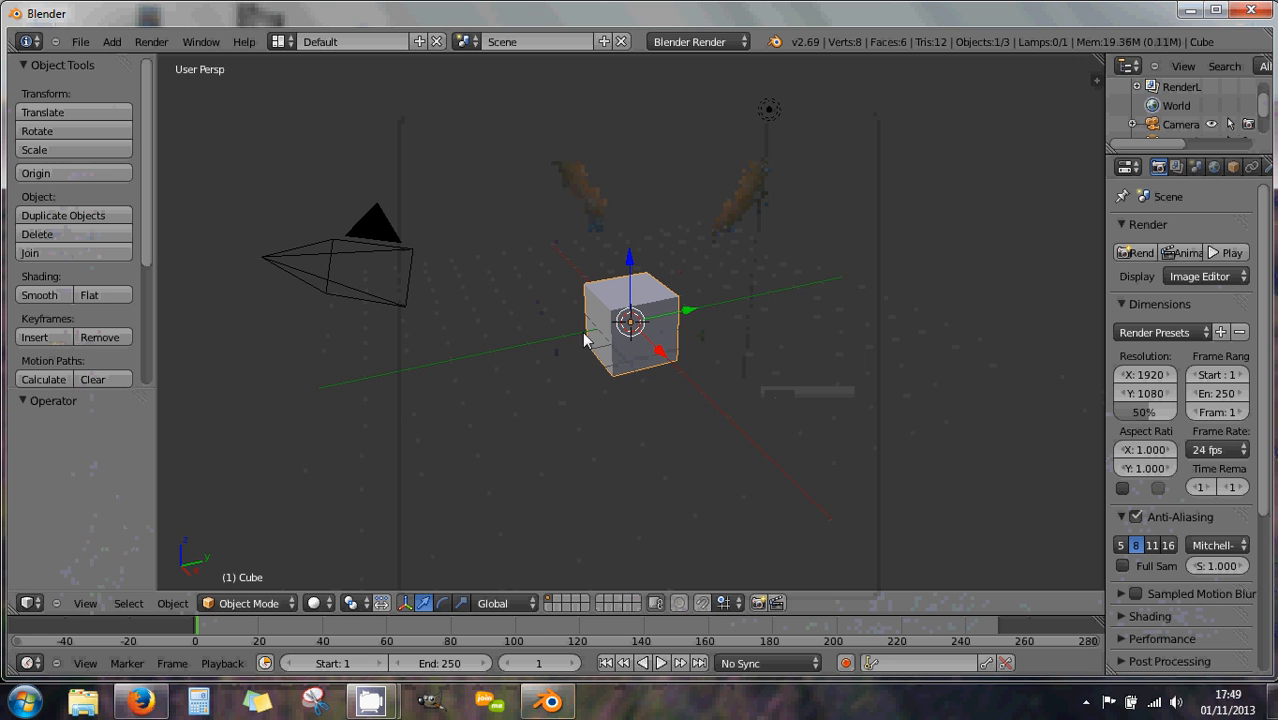
Switch the default cube to Edit Mode
middle_click_drag(551, 351, 596, 358)
middle_click_drag(383, 316, 459, 323)
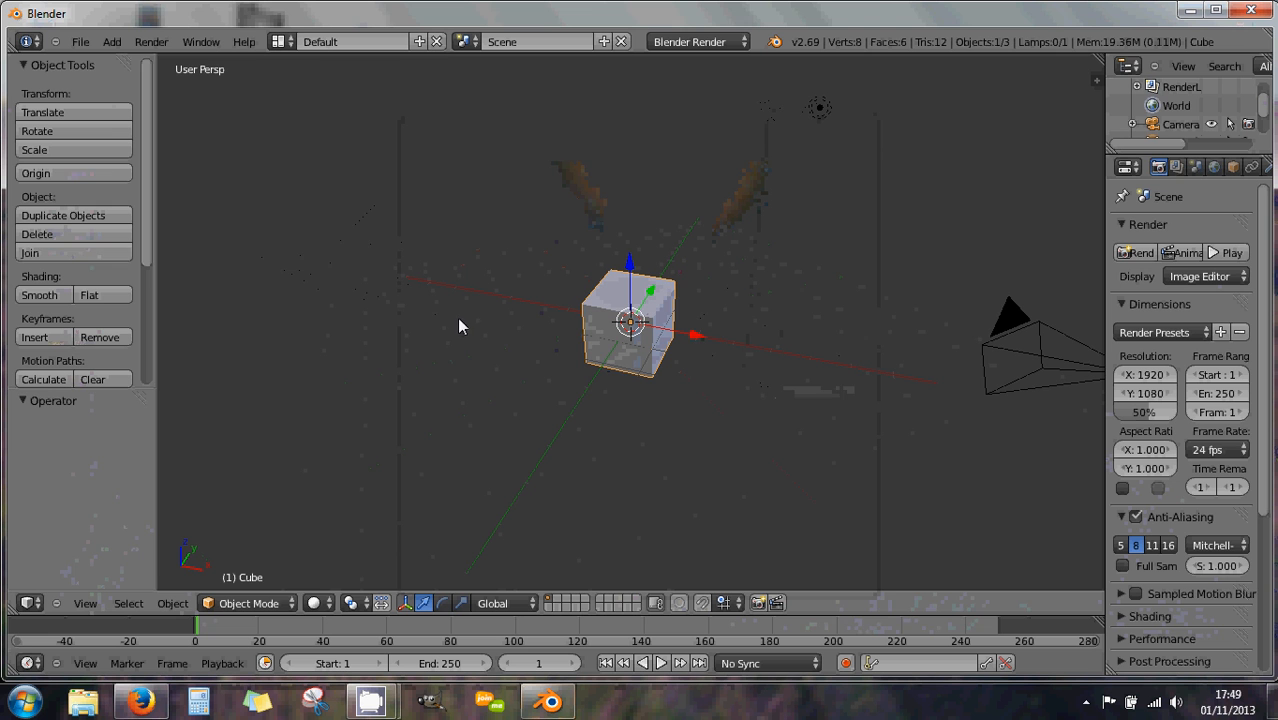
left_click(84, 44)
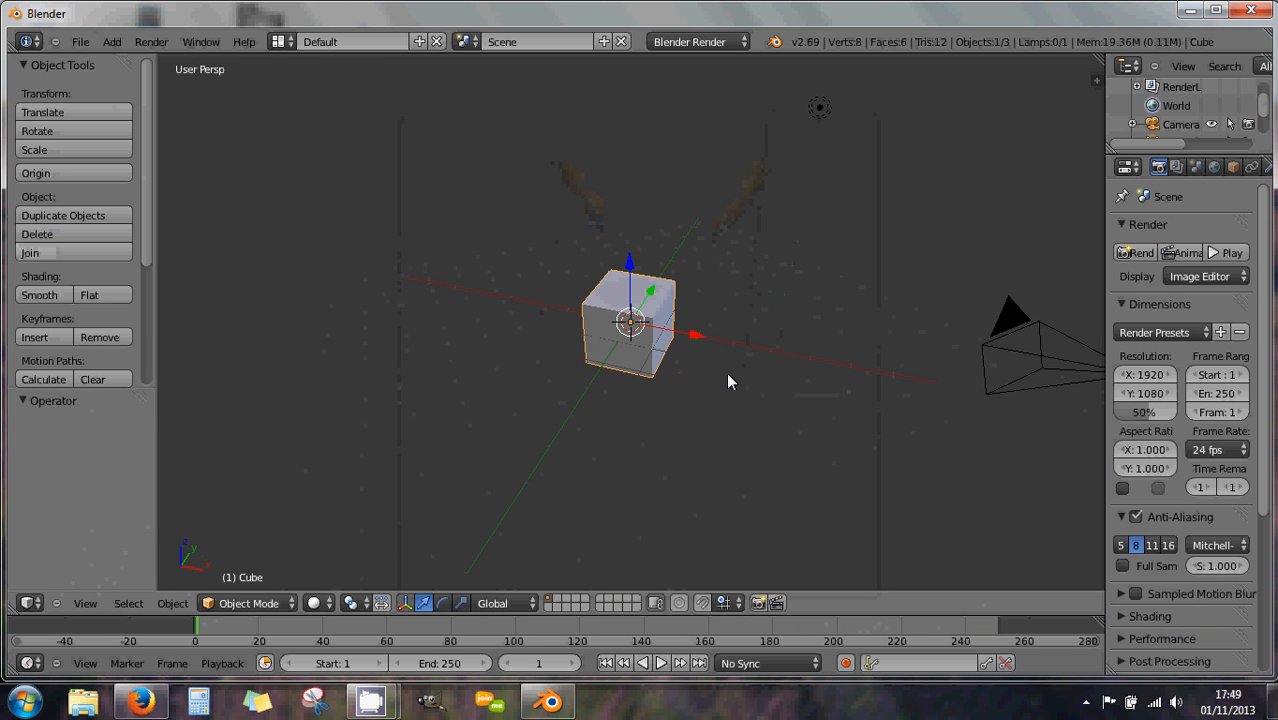
scroll(724, 381, "up", 4)
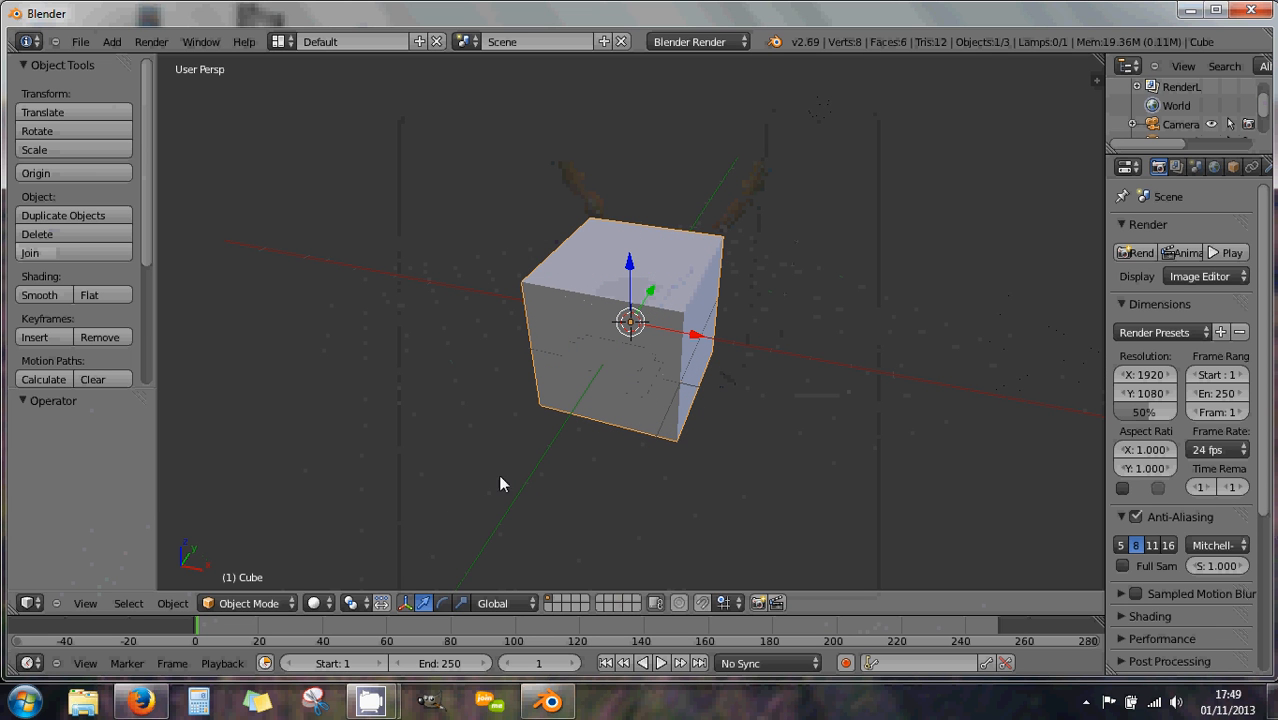
left_click(216, 604)
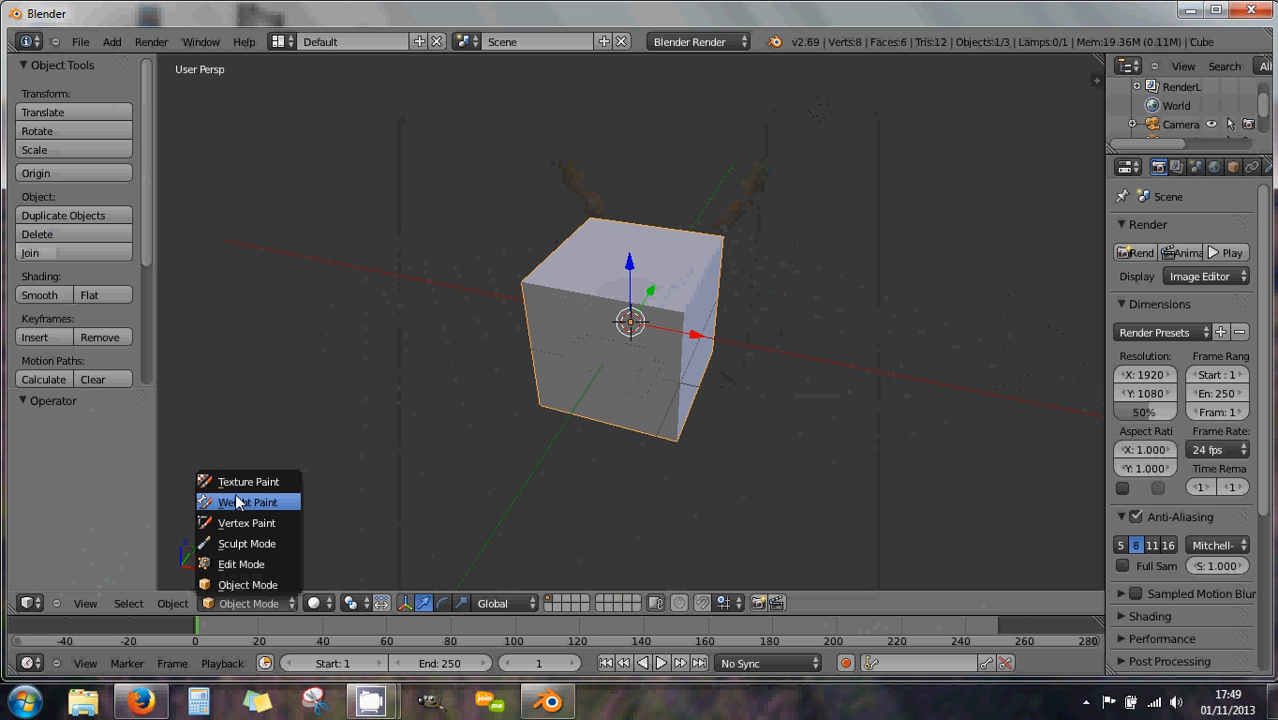
left_click(243, 564)
Bisect the whole cube with a slanted line running from above its top edge to below its bottom edge in front orthographic view
middle_click_drag(680, 405, 516, 386)
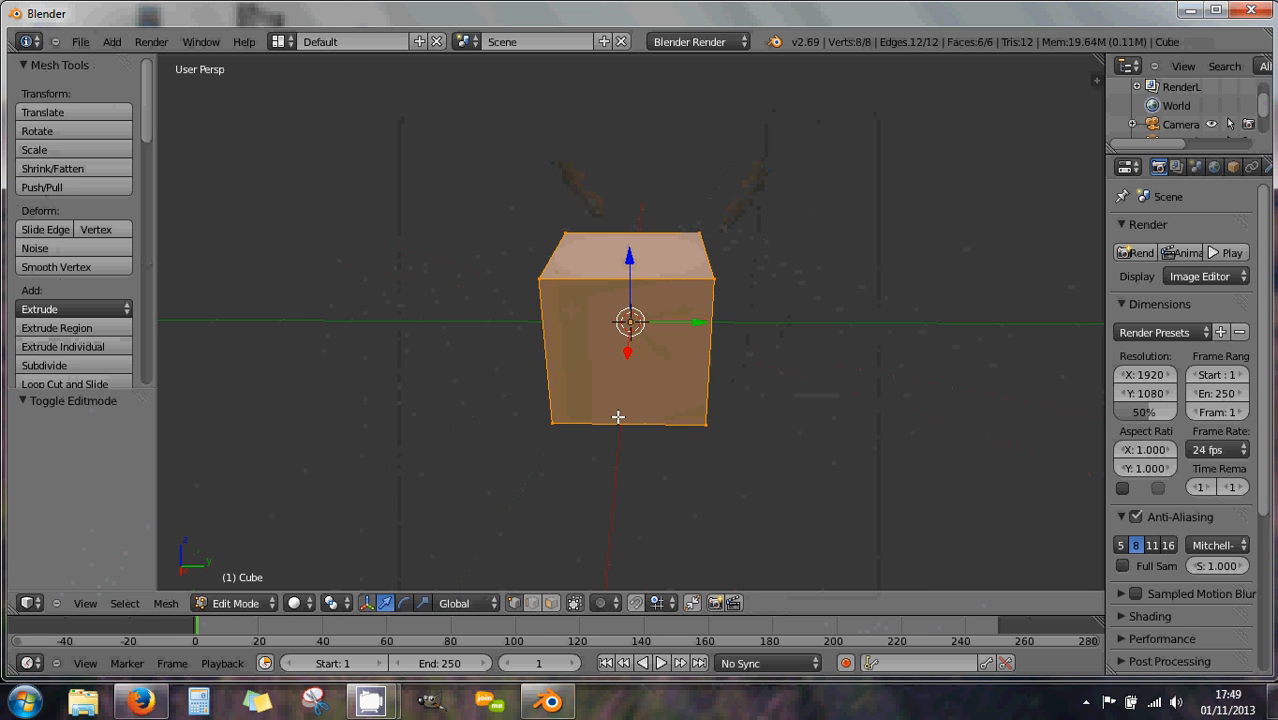
middle_click_drag(618, 417, 808, 410)
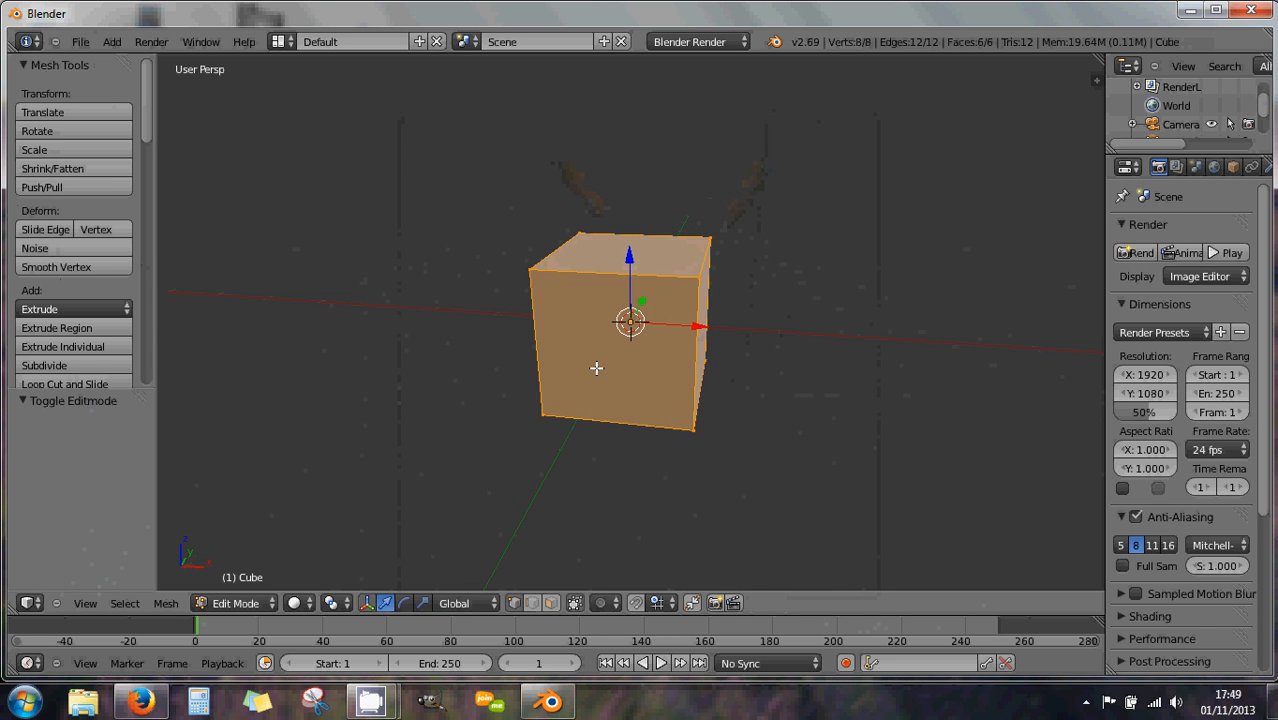
key("KP_5")
key("KP_1")
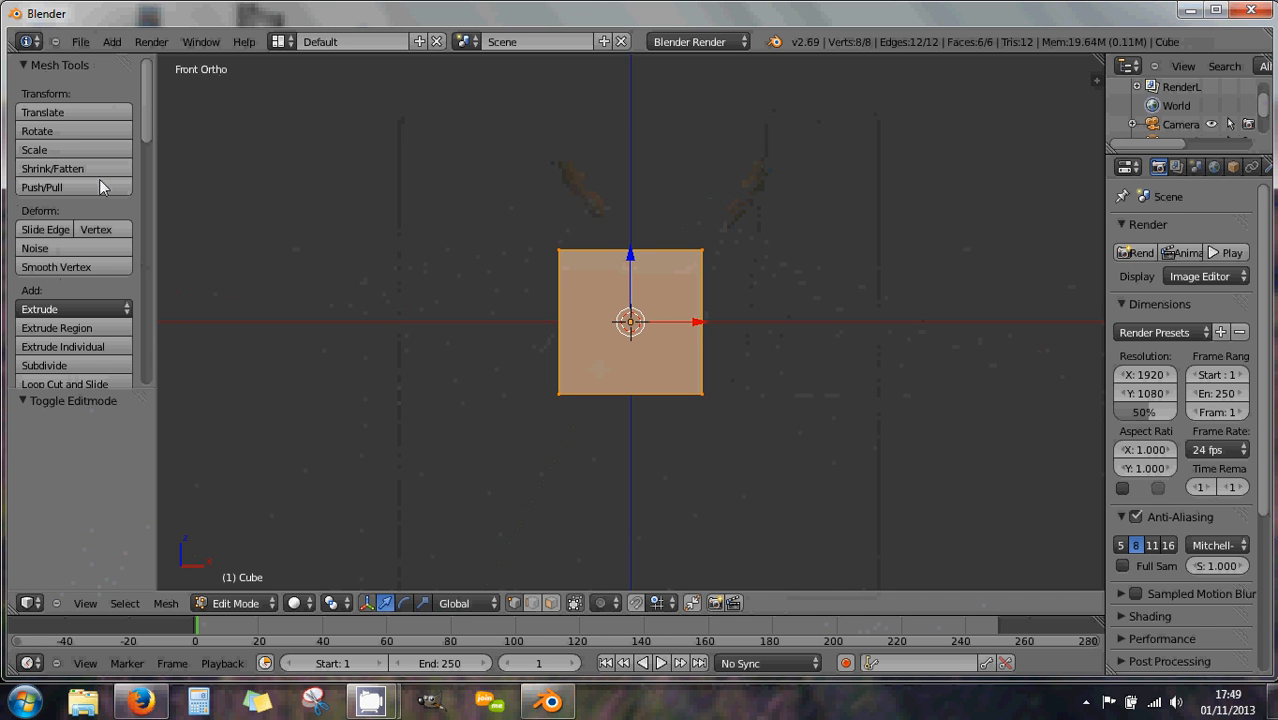
left_click_drag(145, 123, 147, 161)
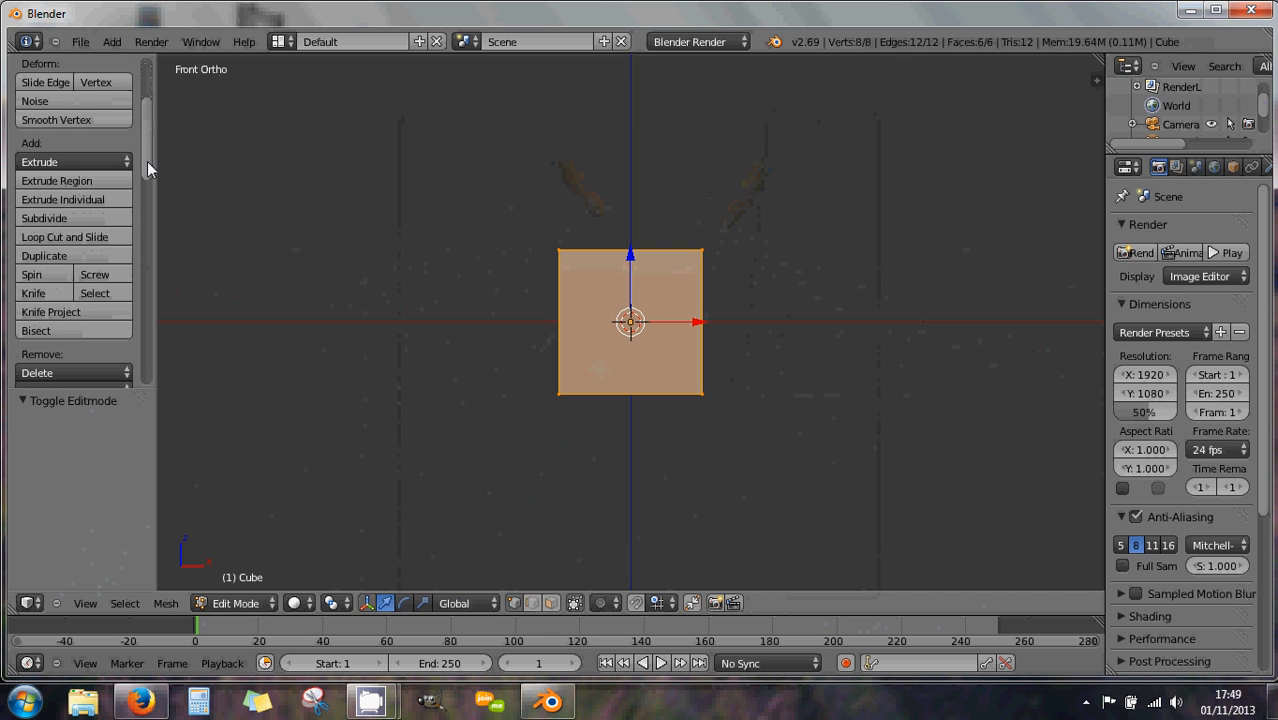
left_click(46, 332)
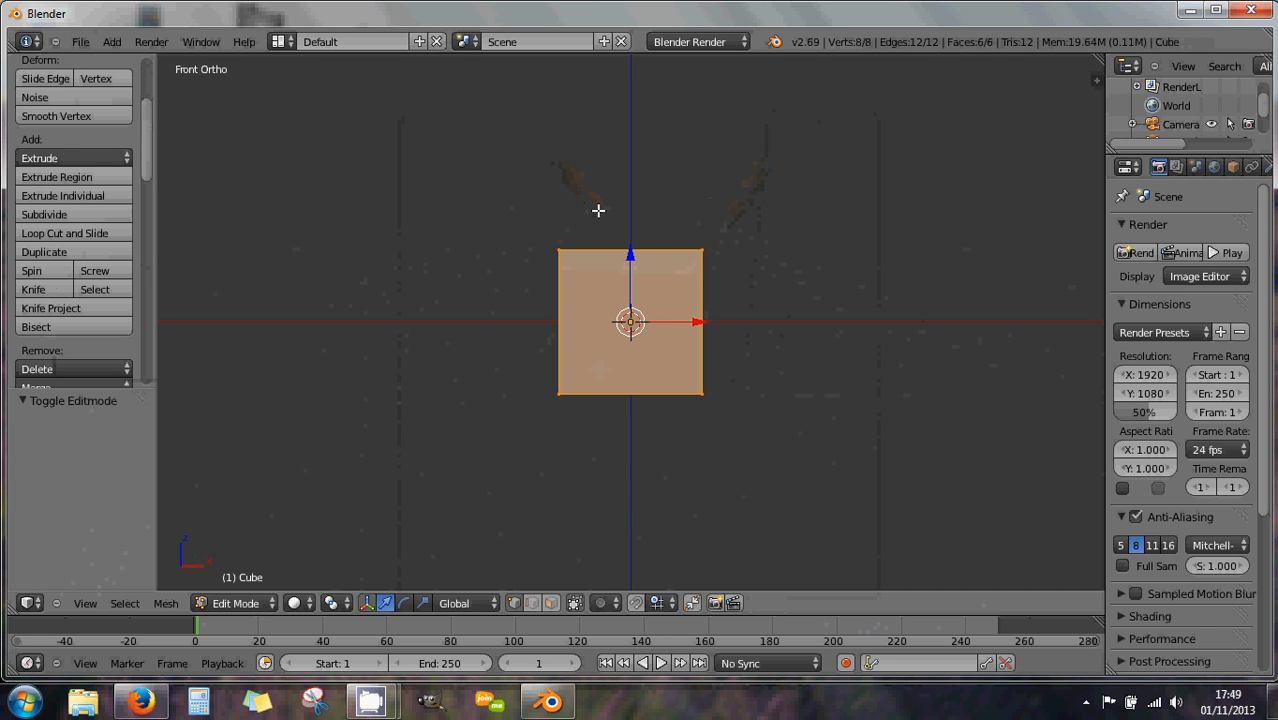
left_click_drag(600, 221, 710, 488)
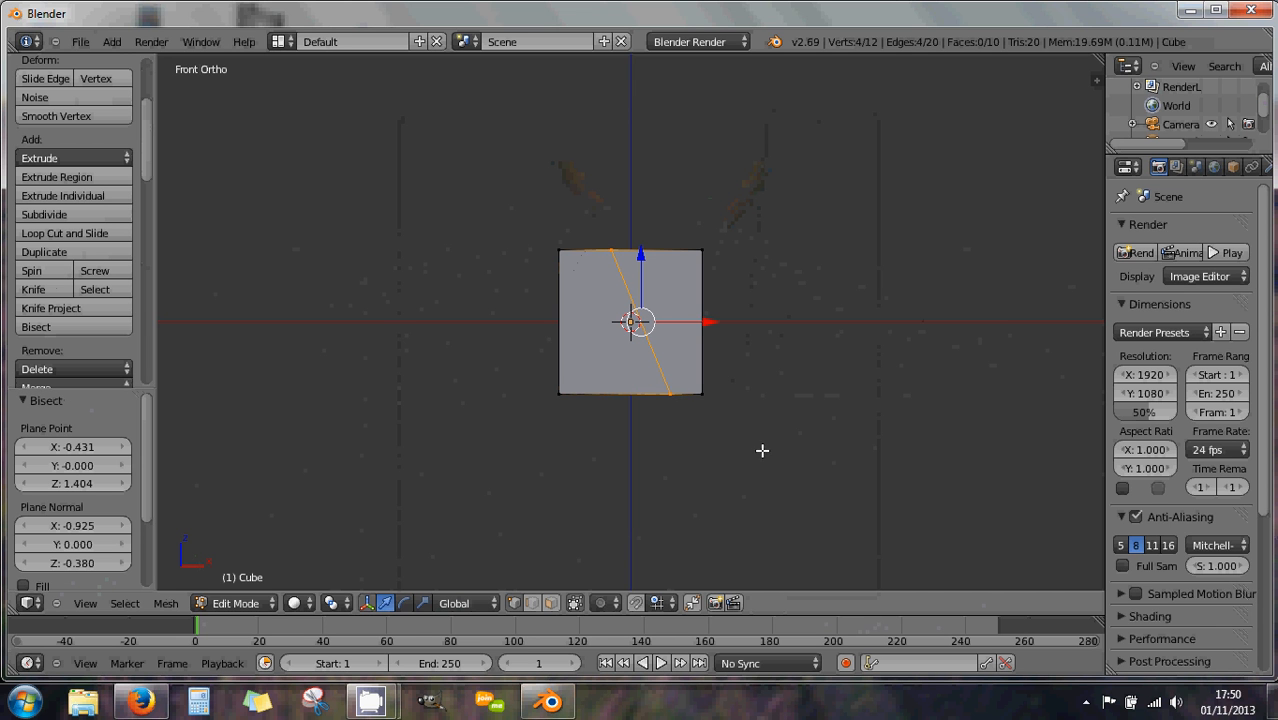
Set the X coordinate of the Bisect plane point to 0
mouse_move(739, 385)
middle_mouse_down()
mouse_move(753, 382)
mouse_move(624, 384)
mouse_move(545, 451)
mouse_move(454, 434)
mouse_move(371, 377)
mouse_move(416, 289)
mouse_move(696, 451)
mouse_move(753, 404)
middle_mouse_up()
key("KP_3")
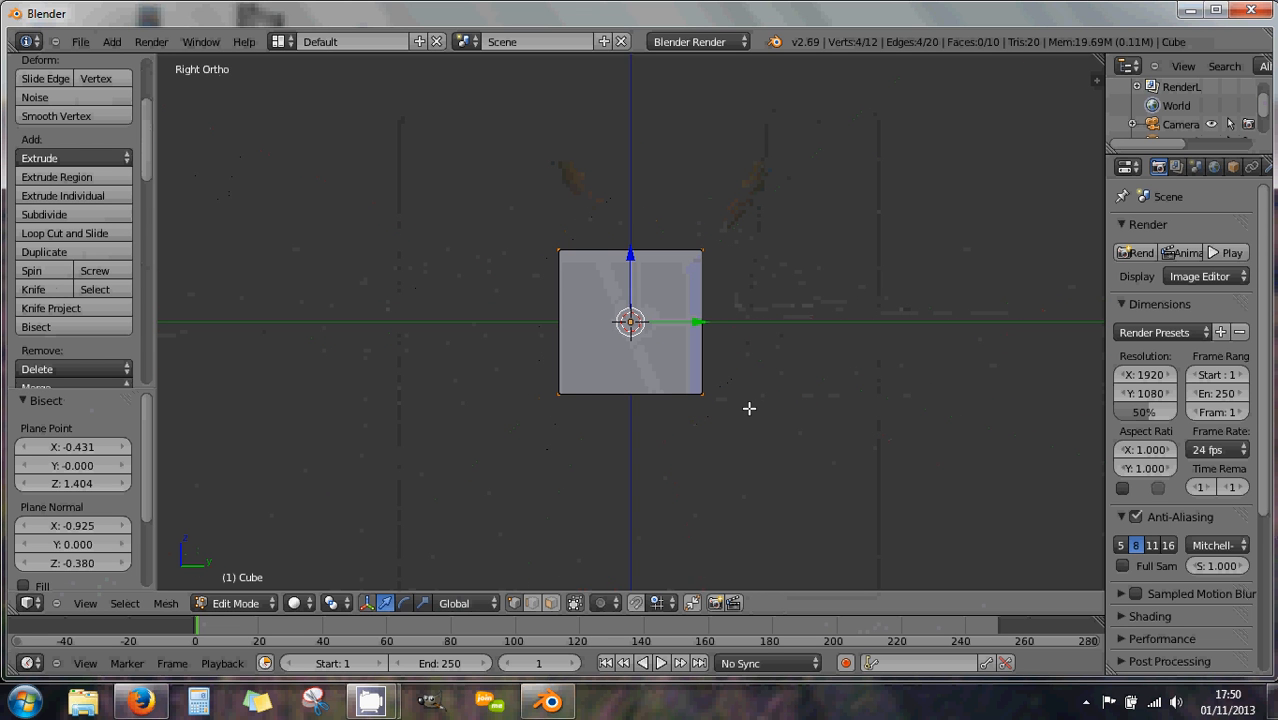
key("KP_1")
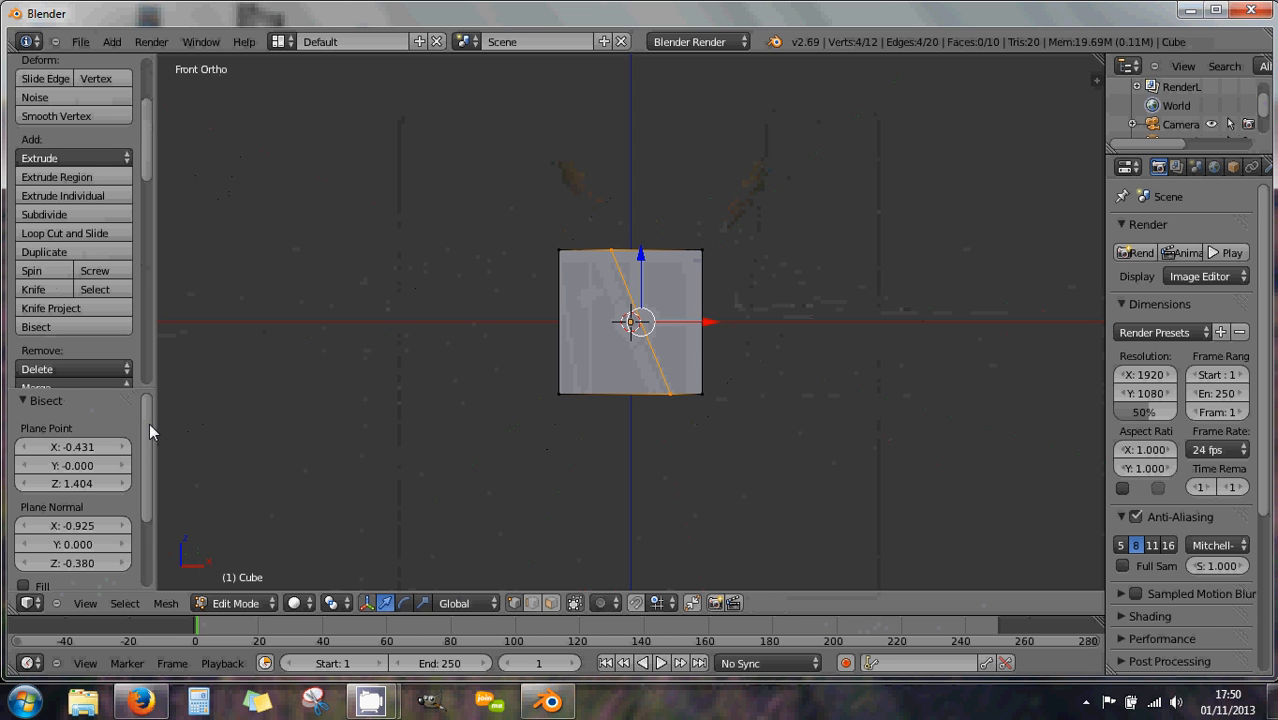
left_click_drag(149, 432, 117, 276)
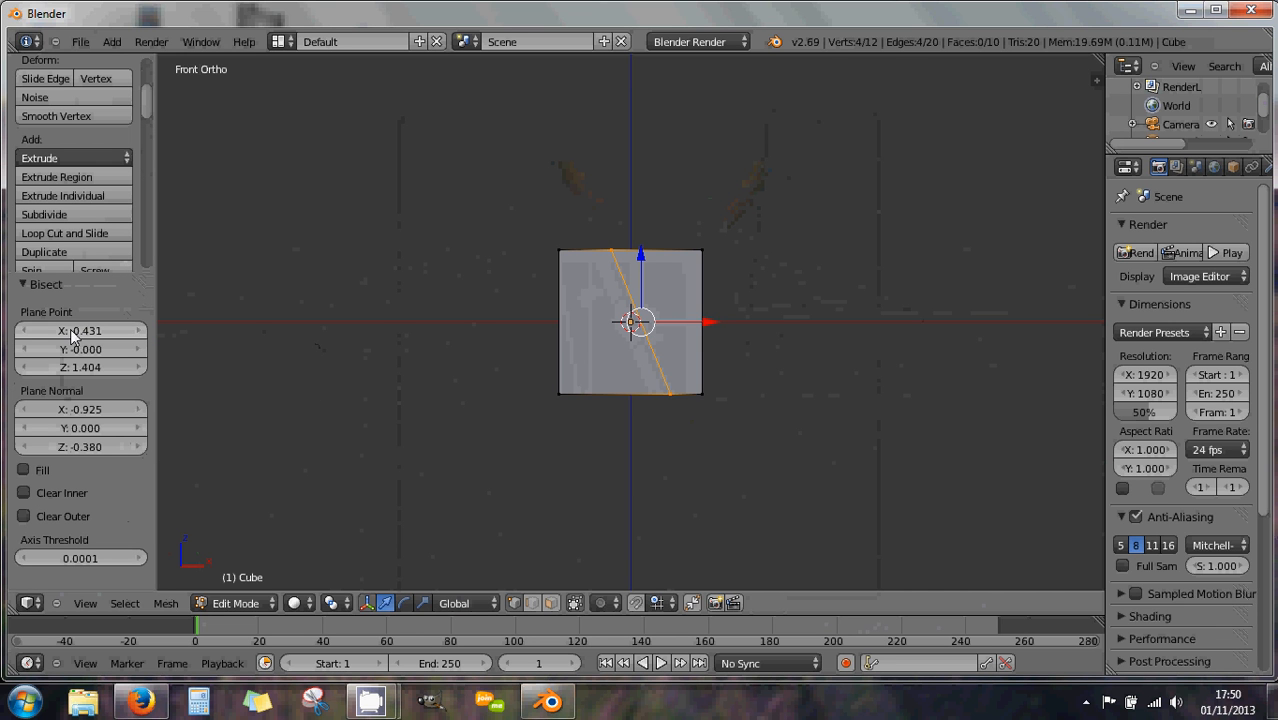
mouse_move(76, 332)
left_mouse_down()
mouse_move(111, 340)
mouse_move(101, 332)
left_mouse_up()
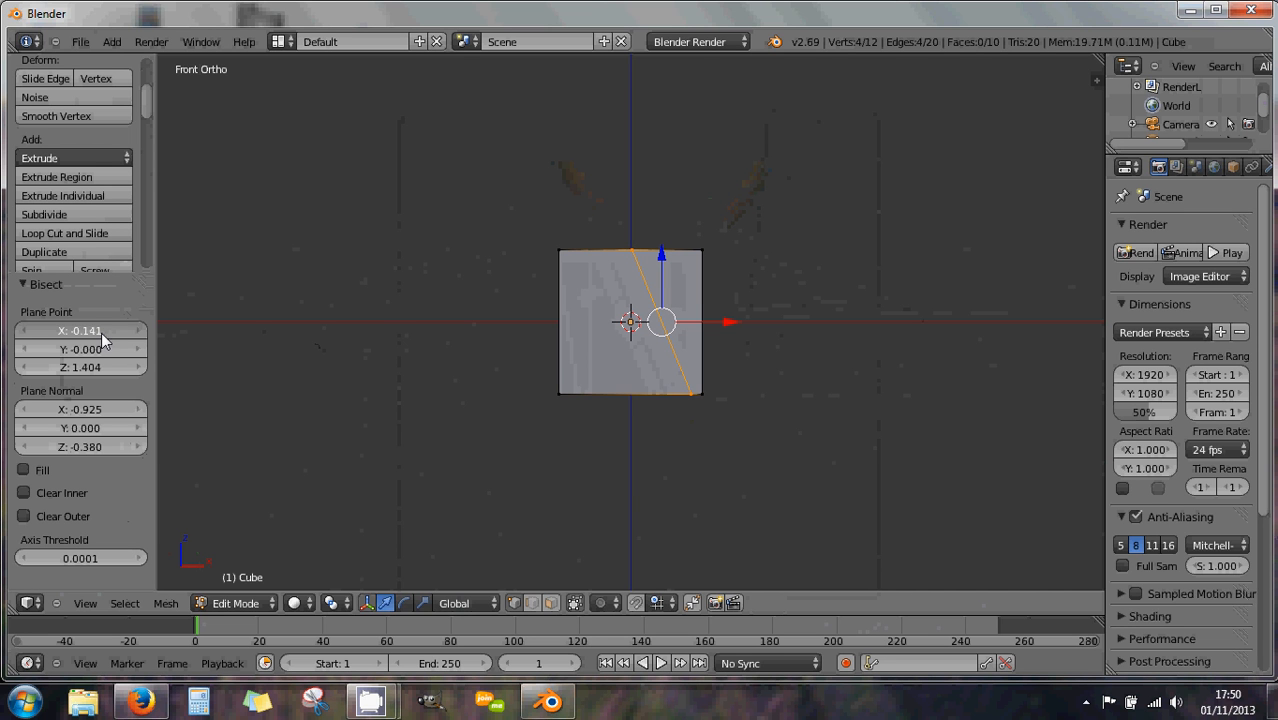
left_click(101, 332)
type("a")
key("Caps_Lock")
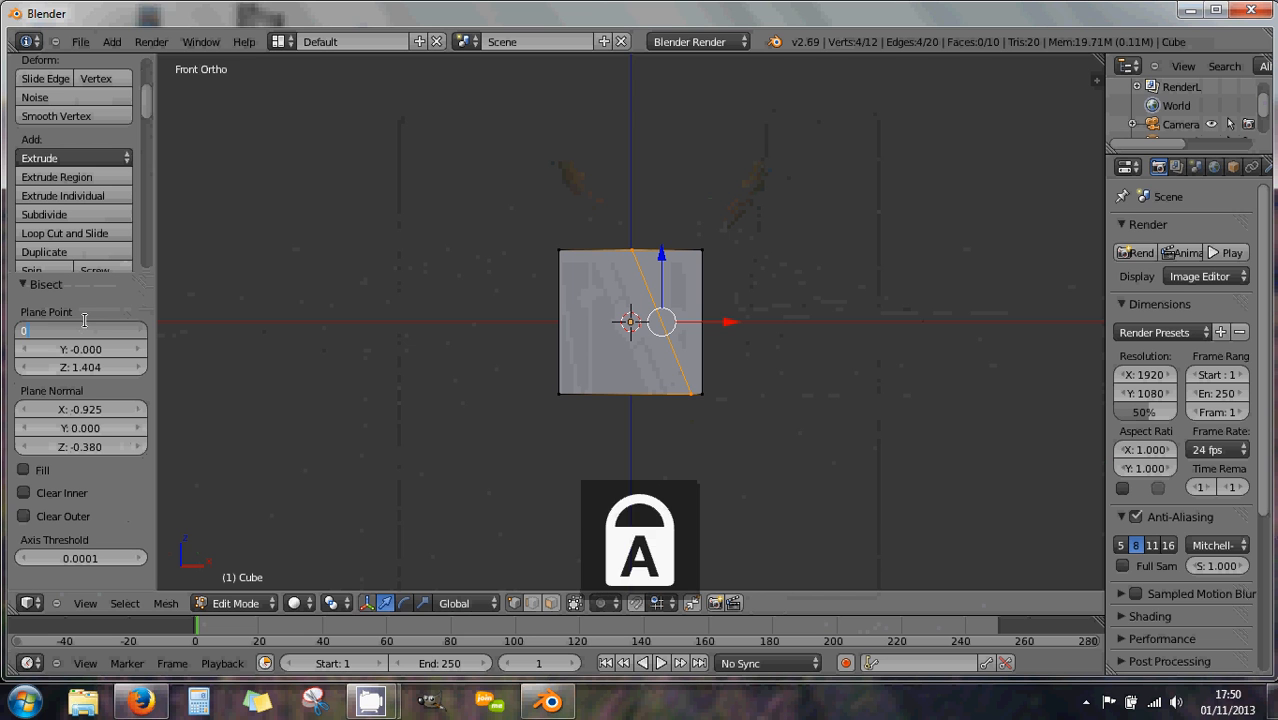
key("Return")
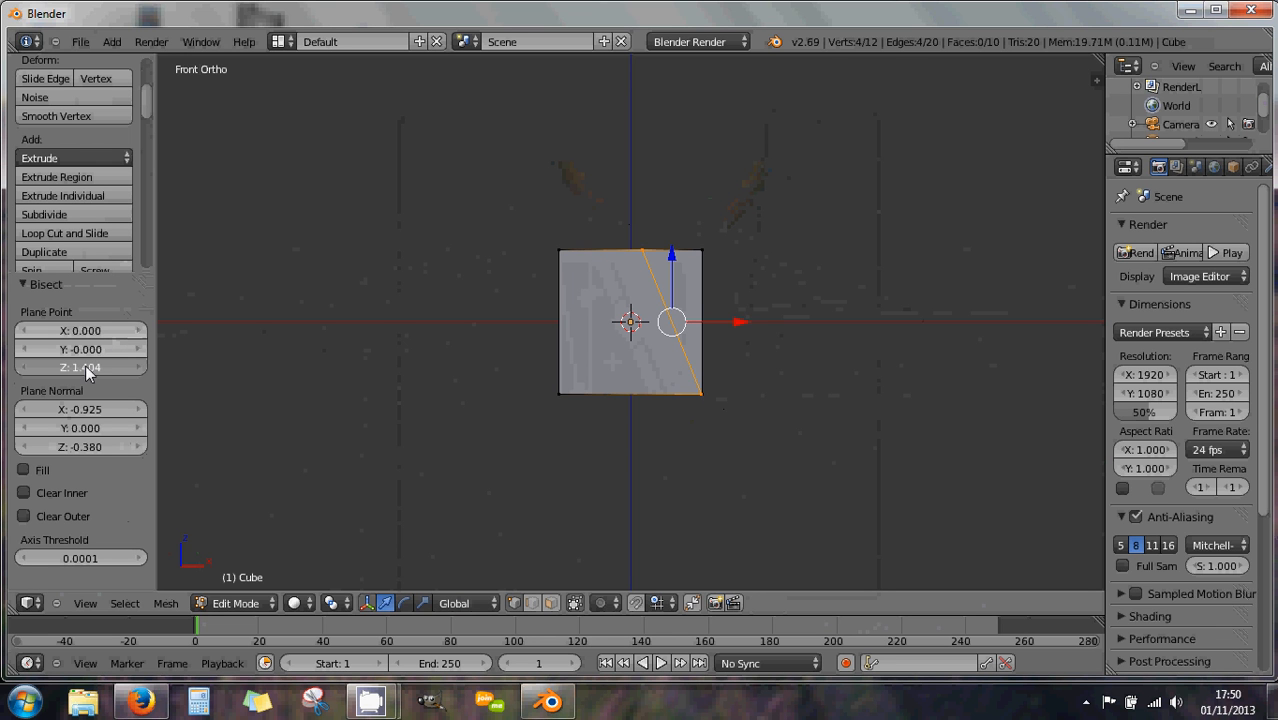
Raise the Z coordinate of the Bisect plane point to about 2.264 and inspect the shifted cut around the cube's corner
mouse_move(85, 367)
left_mouse_down()
mouse_move(120, 371)
mouse_move(87, 364)
left_mouse_up()
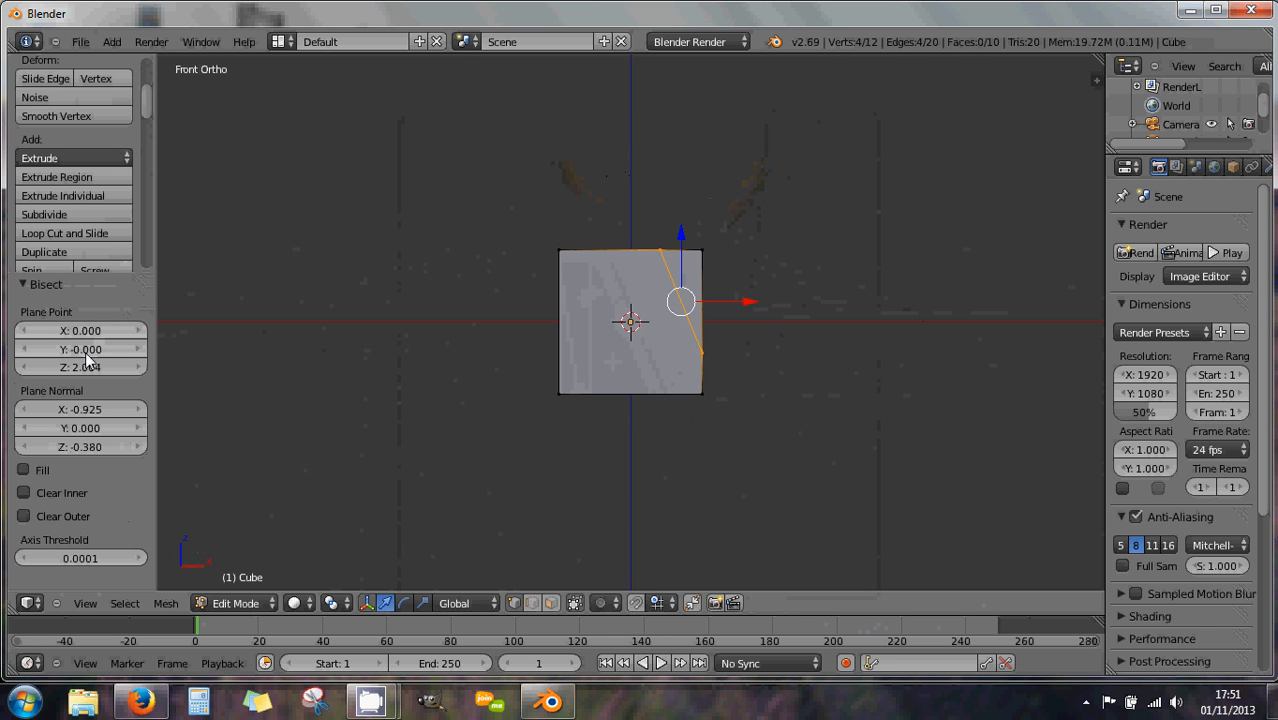
mouse_move(87, 367)
left_mouse_down()
mouse_move(100, 367)
mouse_move(89, 370)
left_mouse_up()
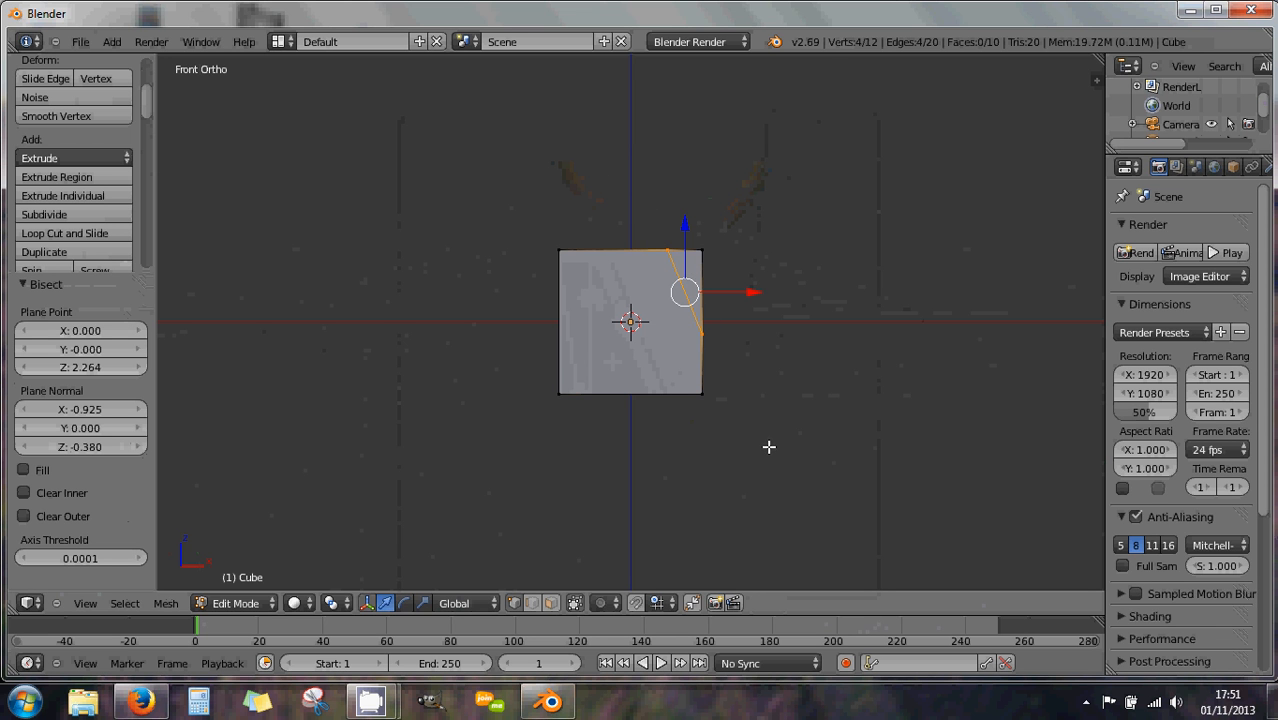
middle_click_drag(755, 421, 680, 357)
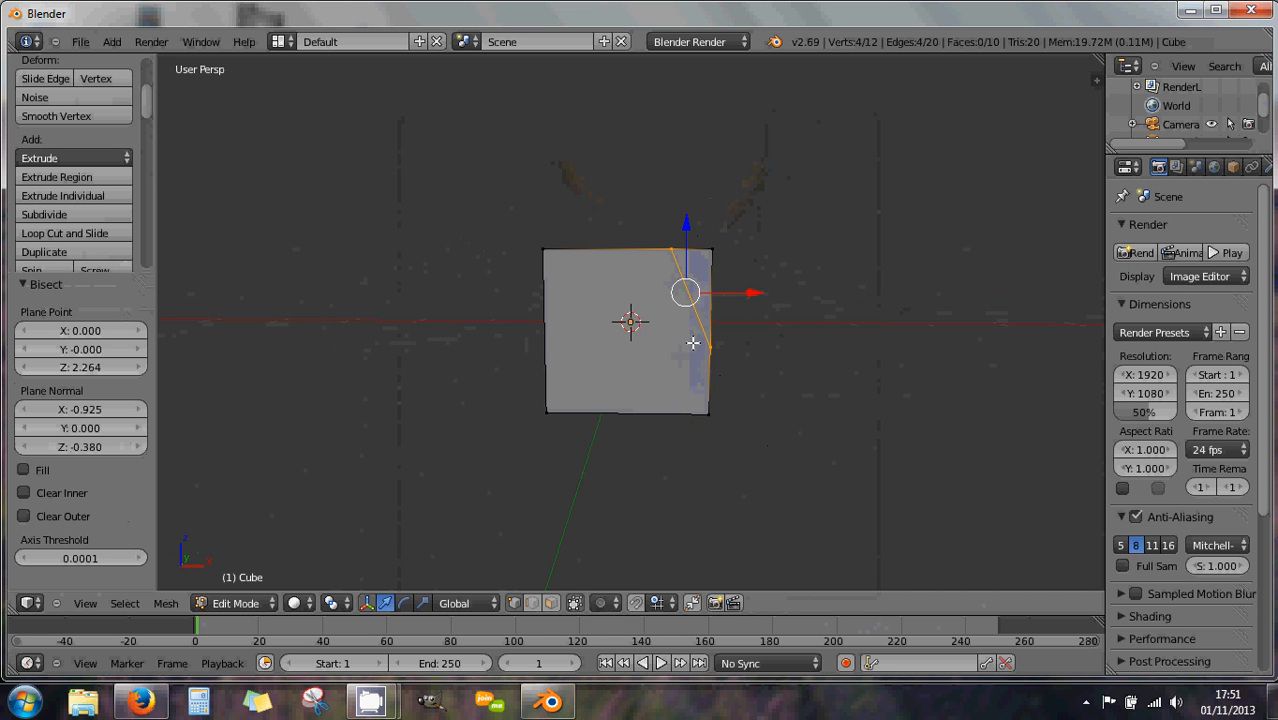
middle_click_drag(693, 343, 715, 332)
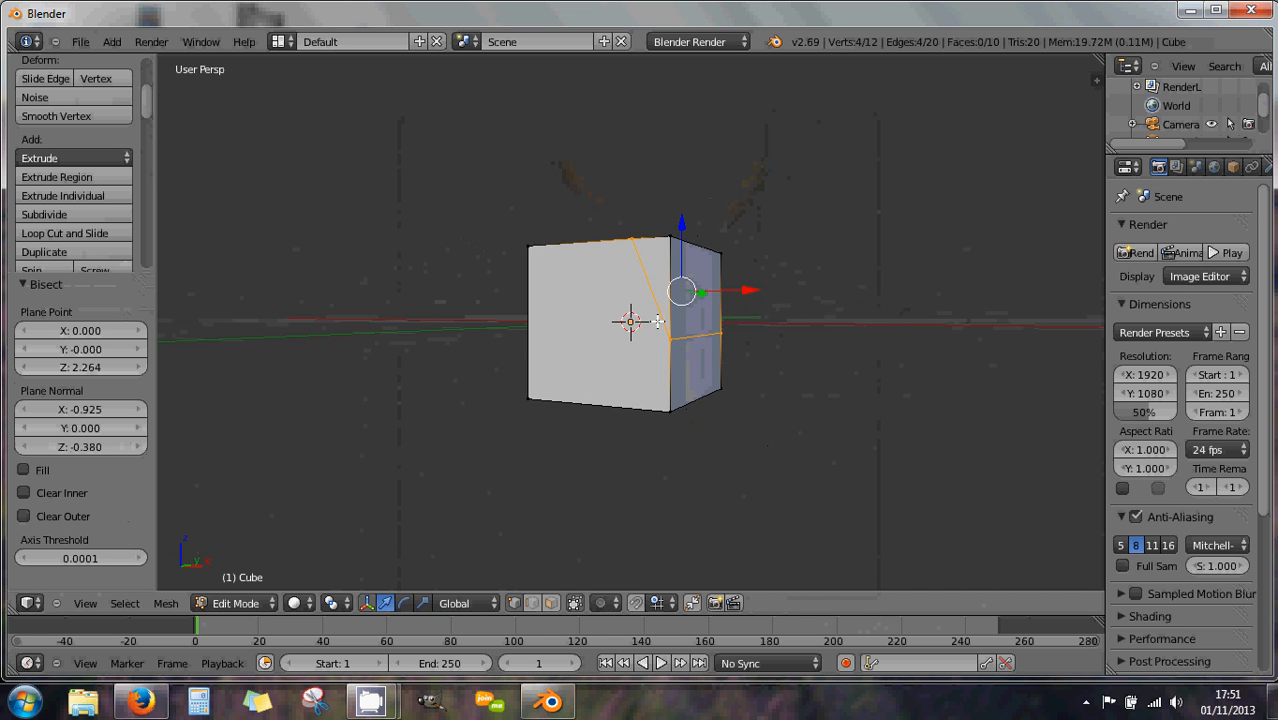
left_click(24, 471)
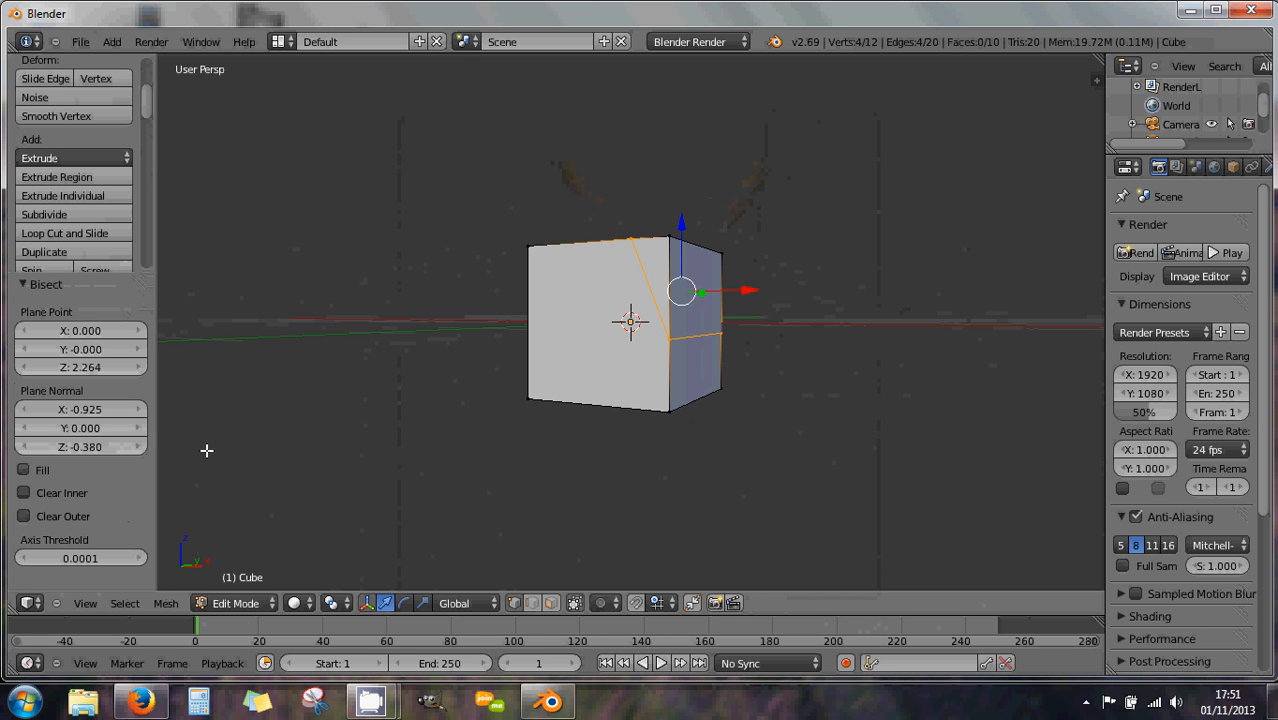
Set the Z coordinate of the Bisect plane point to 0
left_click(96, 366)
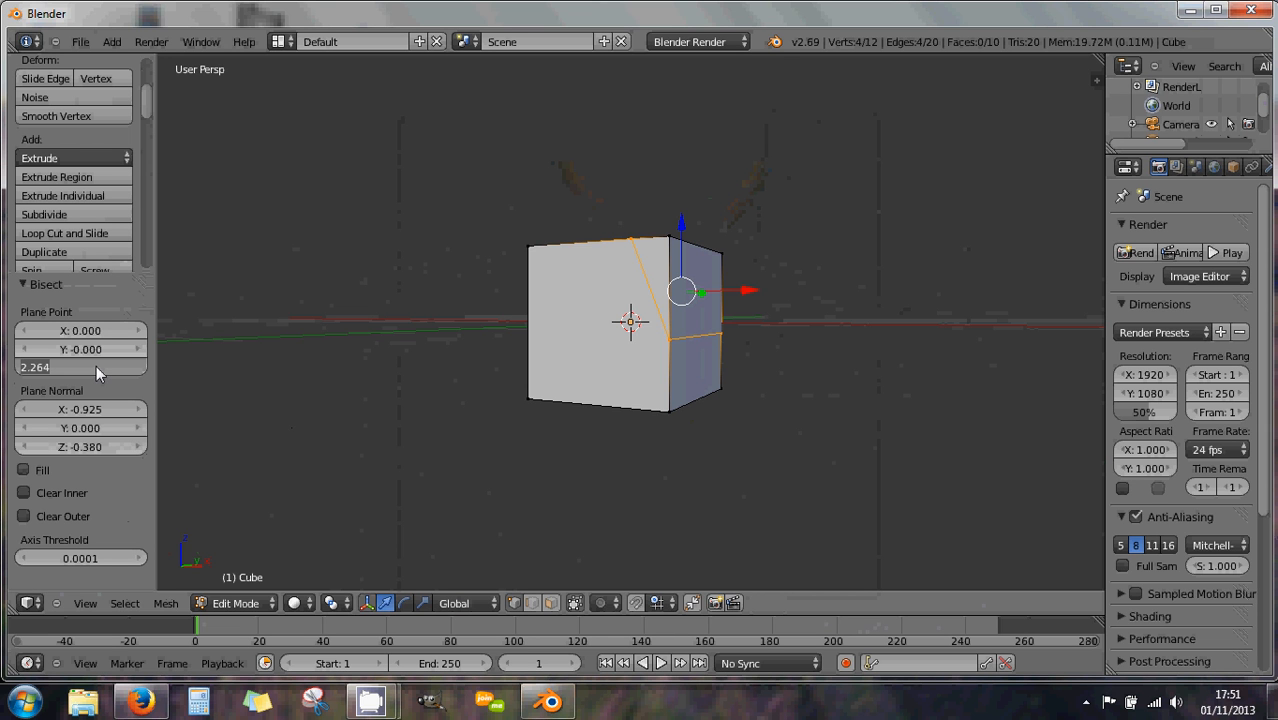
type("0")
key("Return")
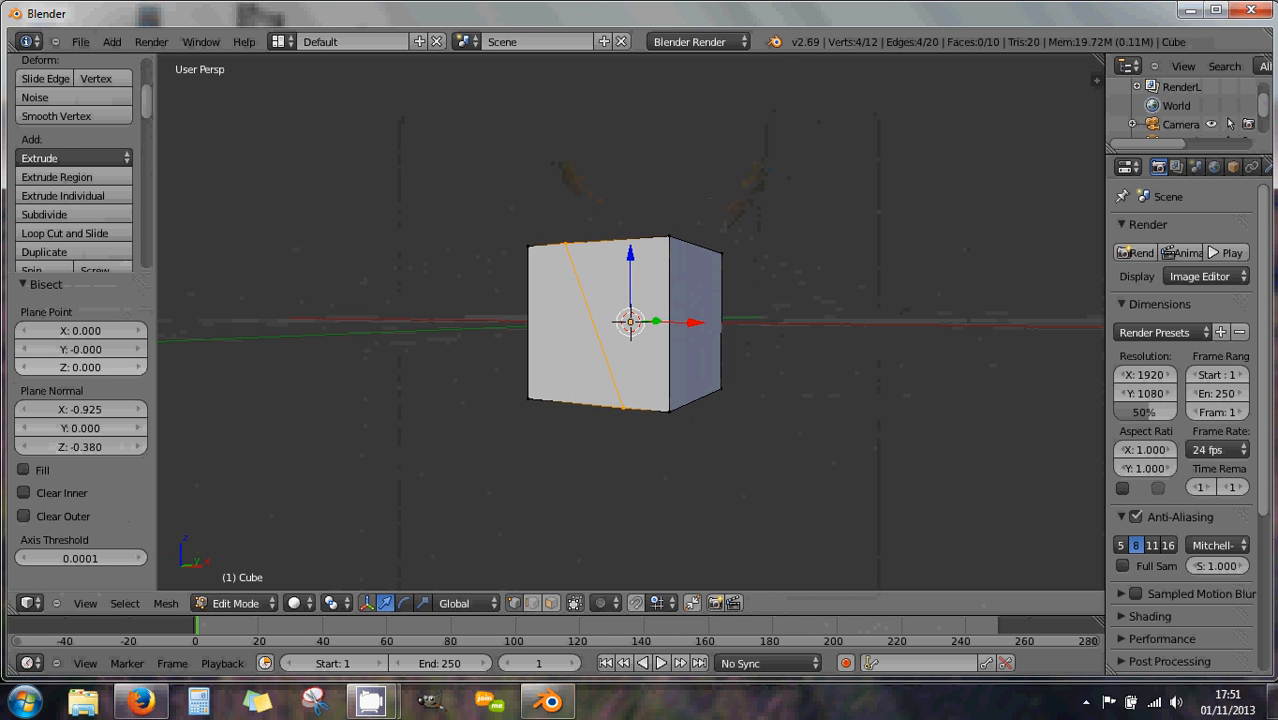
Tilt the Bisect plane by changing its normal to about X -0.745, Y -0.330 and Z -0.430
middle_click_drag(329, 392, 397, 402)
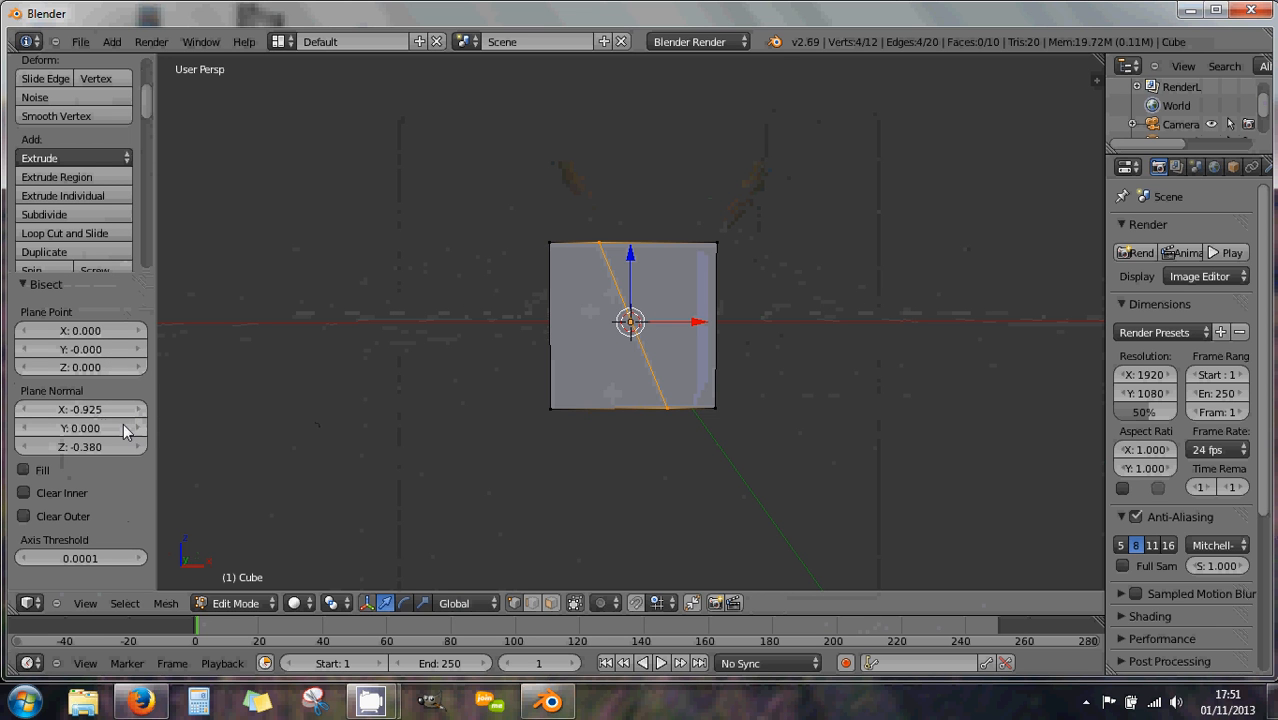
left_click_drag(100, 413, 155, 432)
middle_click_drag(445, 379, 503, 417)
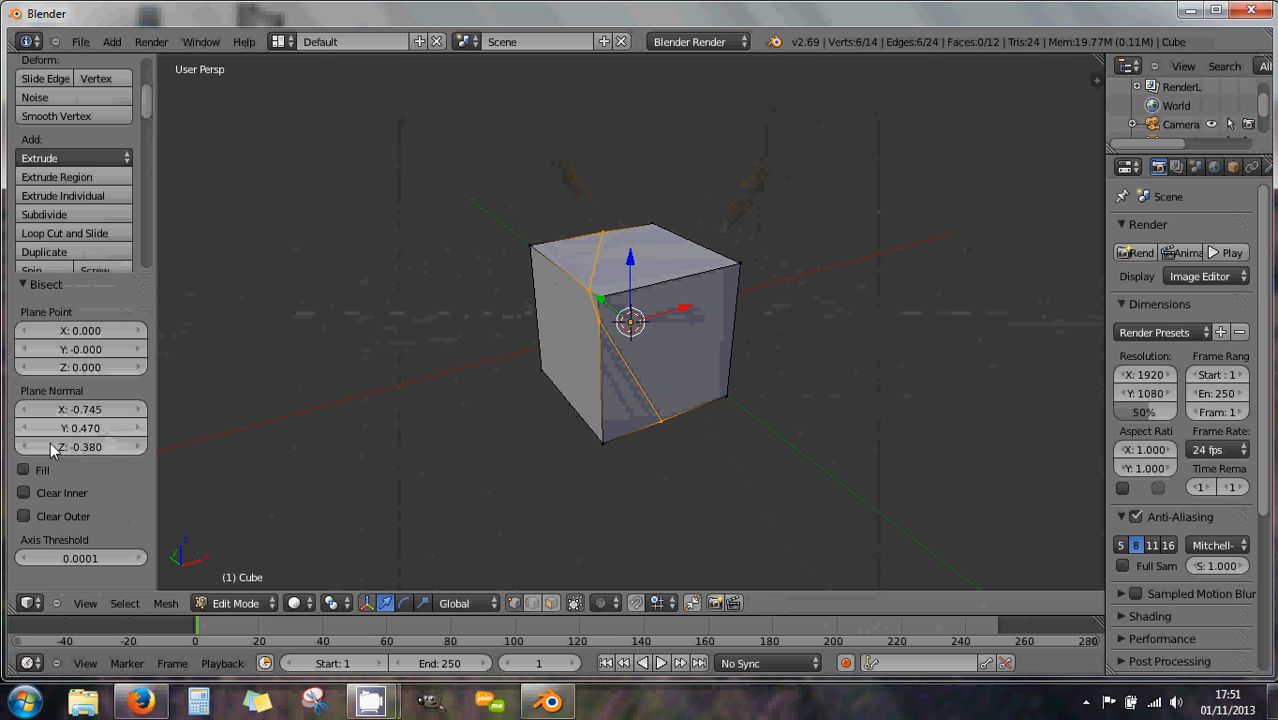
left_click_drag(62, 430, 52, 462)
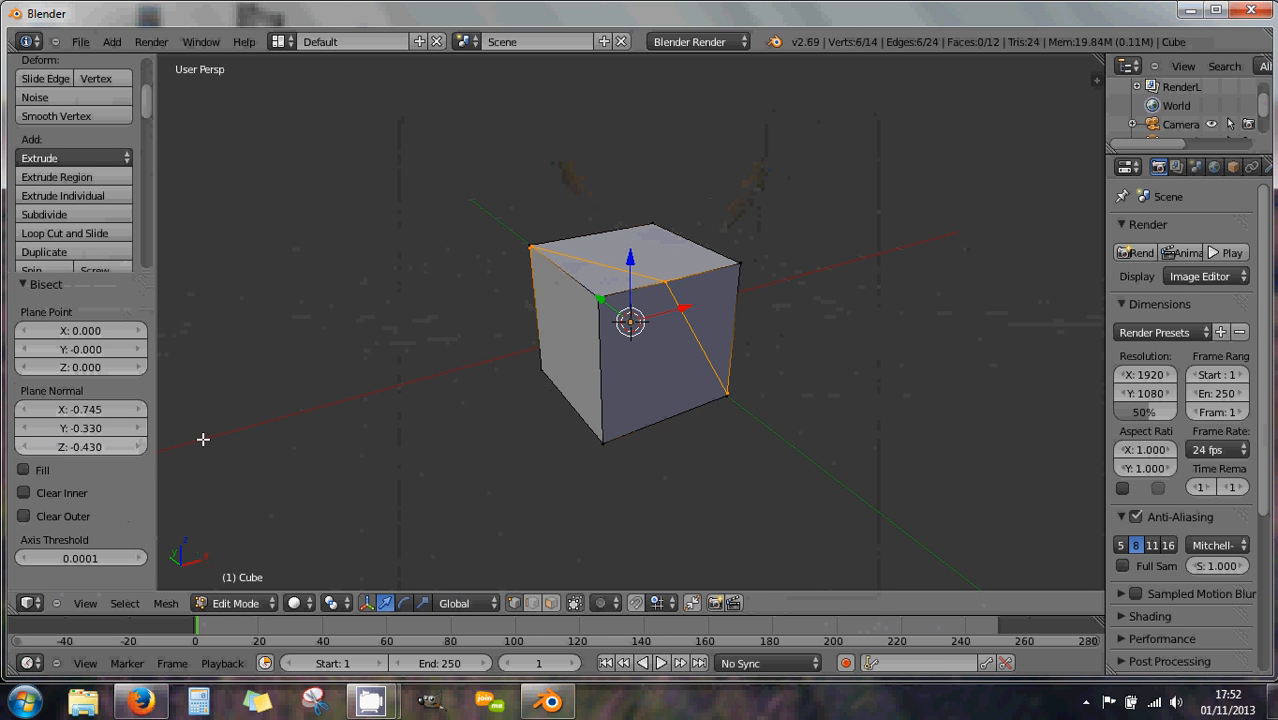
Enable Clear Inner, Clear Outer and Fill for the bisect, leaving only the filled cut face
middle_click_drag(229, 435, 229, 371)
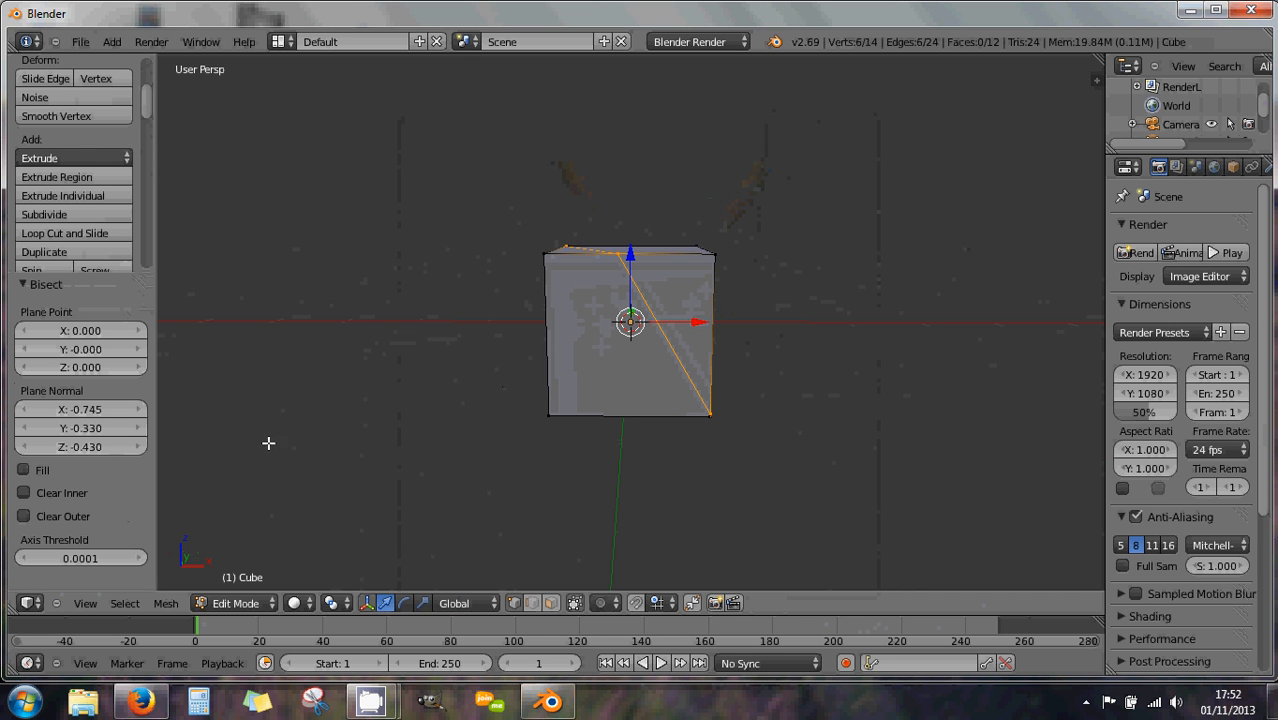
left_click(24, 493)
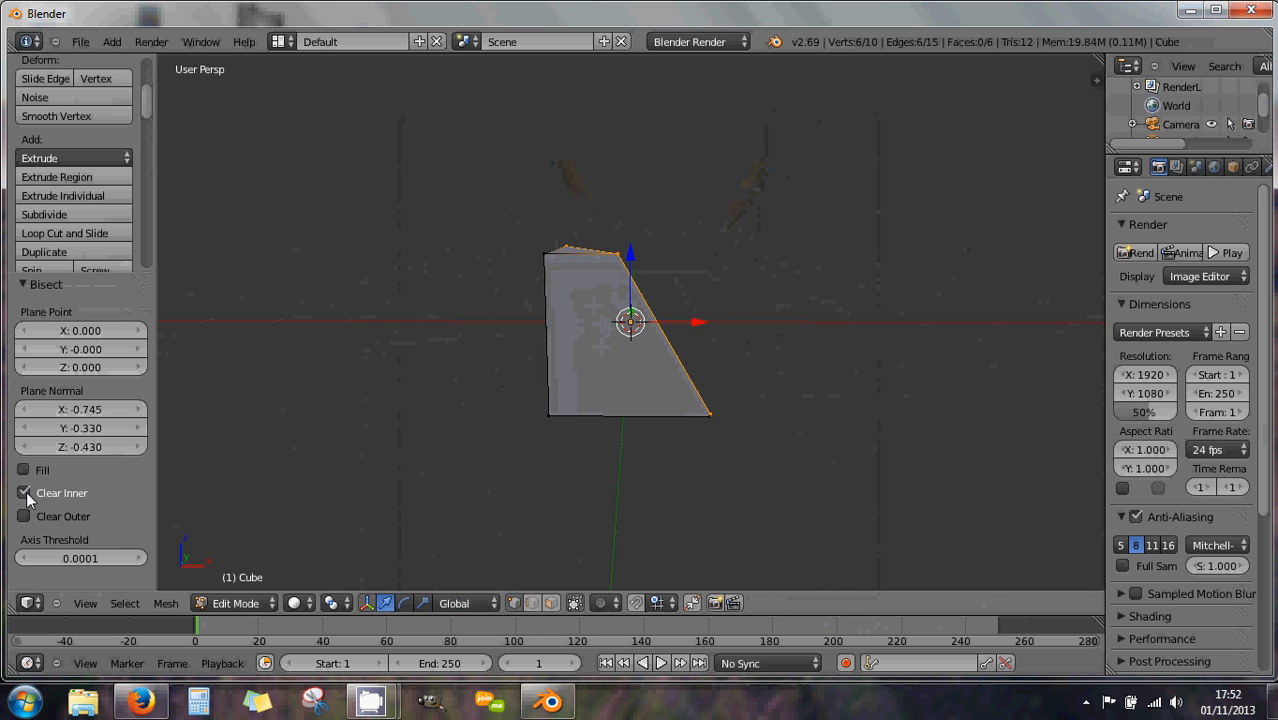
left_click(24, 516)
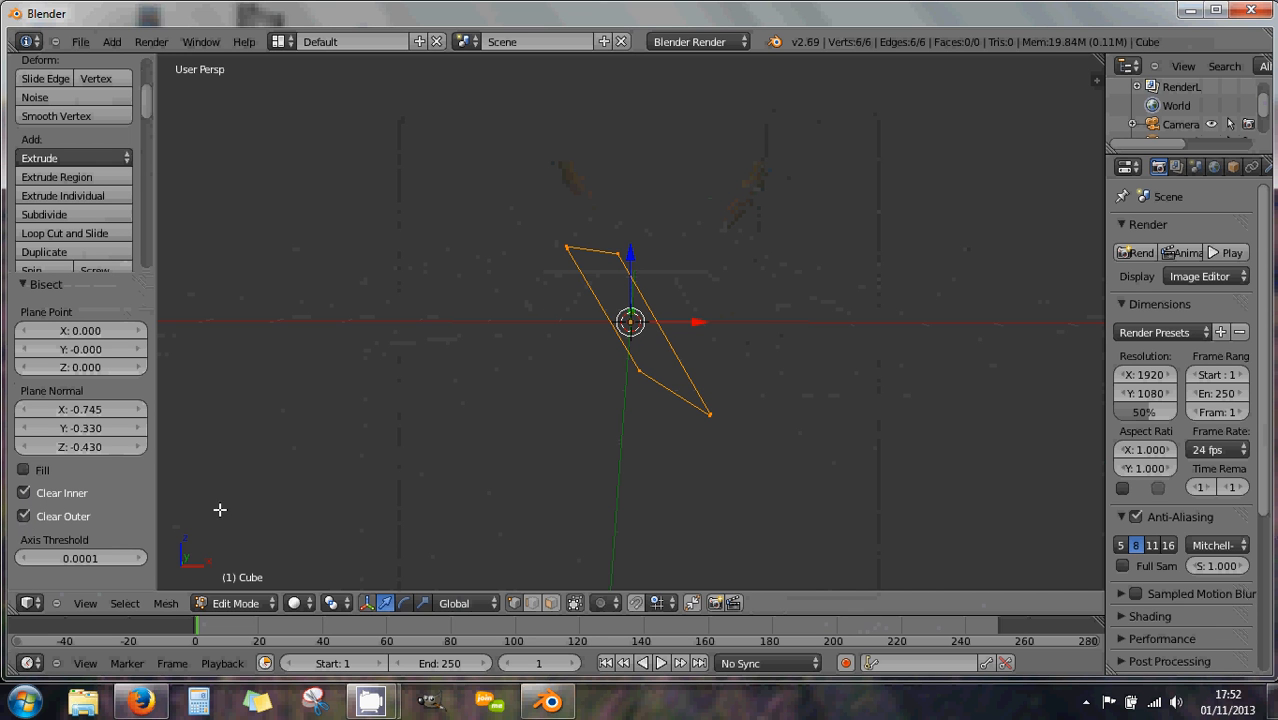
left_click(26, 471)
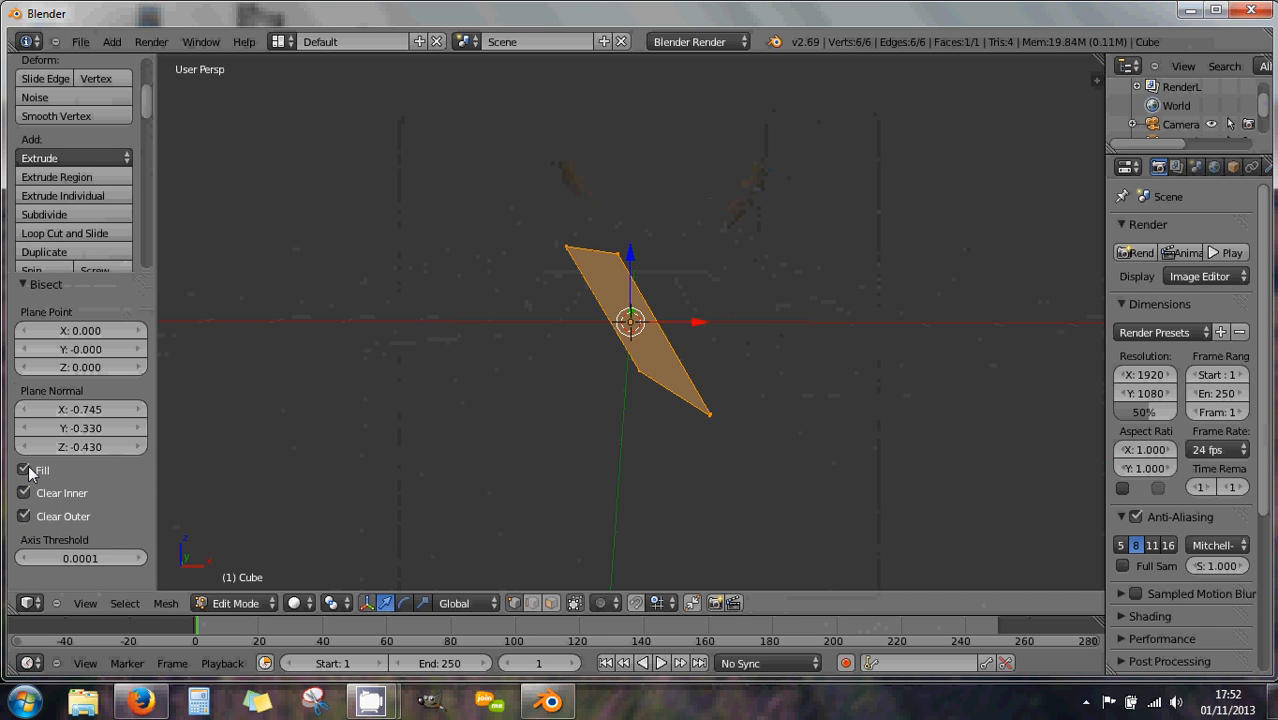
middle_click_drag(659, 377, 613, 257)
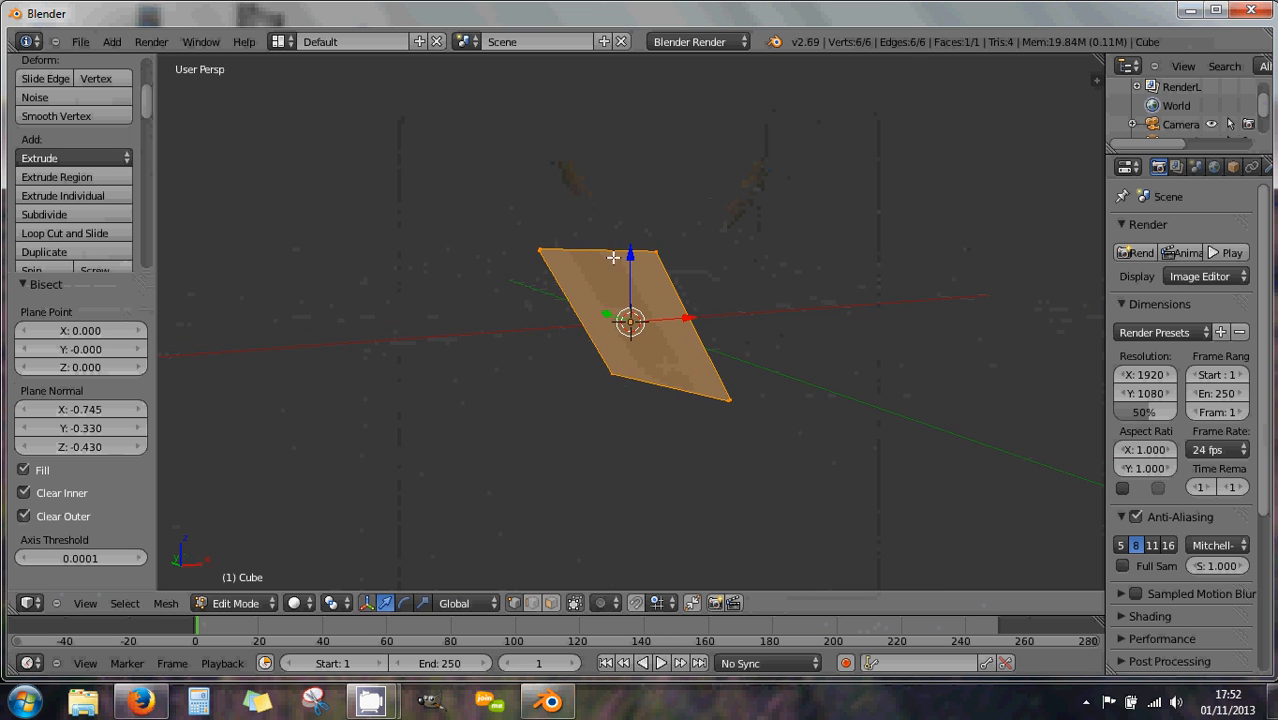
Try the filled bisect with only Clear Outer and with neither side cleared, ending with Clear Inner on and Clear Outer off
left_click(25, 493)
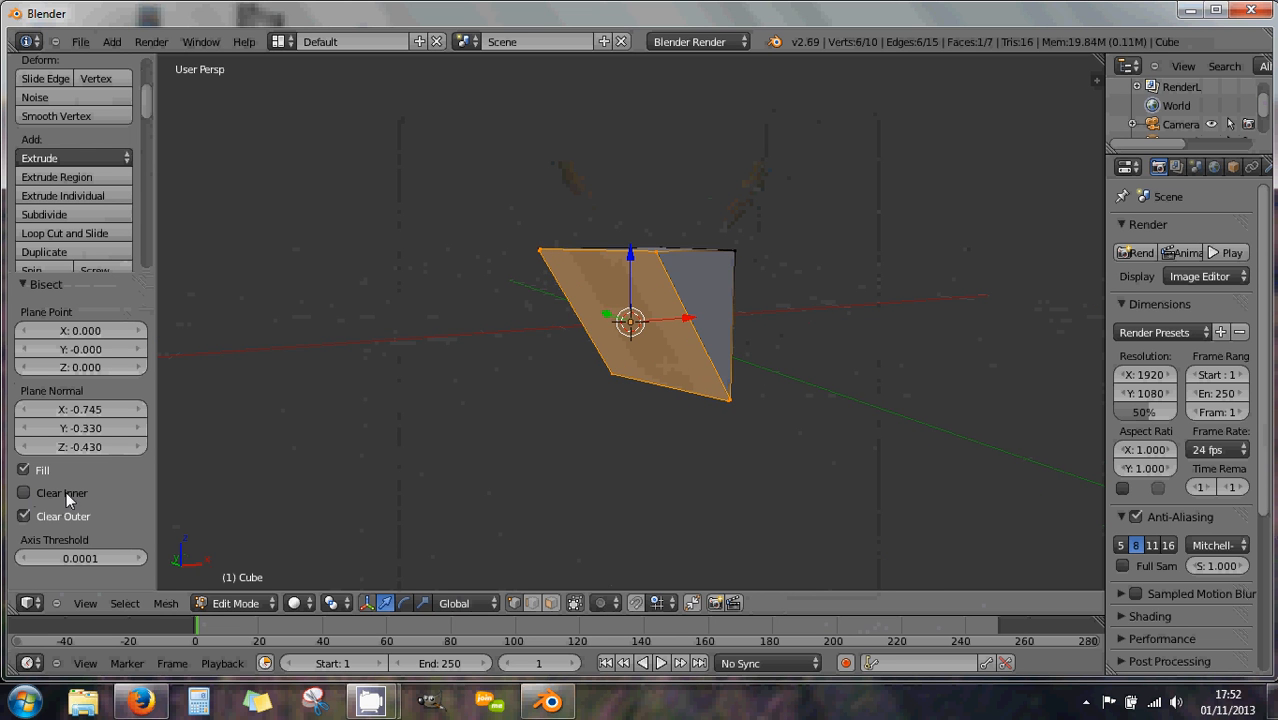
middle_click_drag(408, 479, 506, 418)
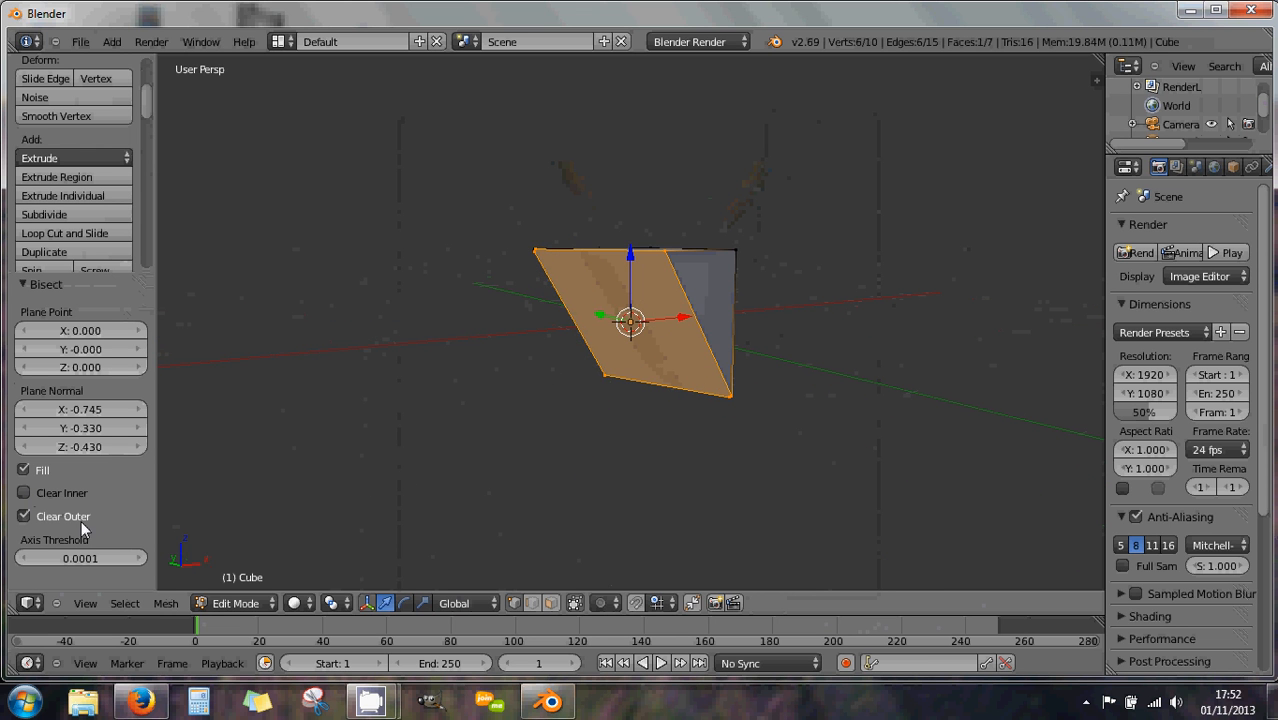
left_click(24, 516)
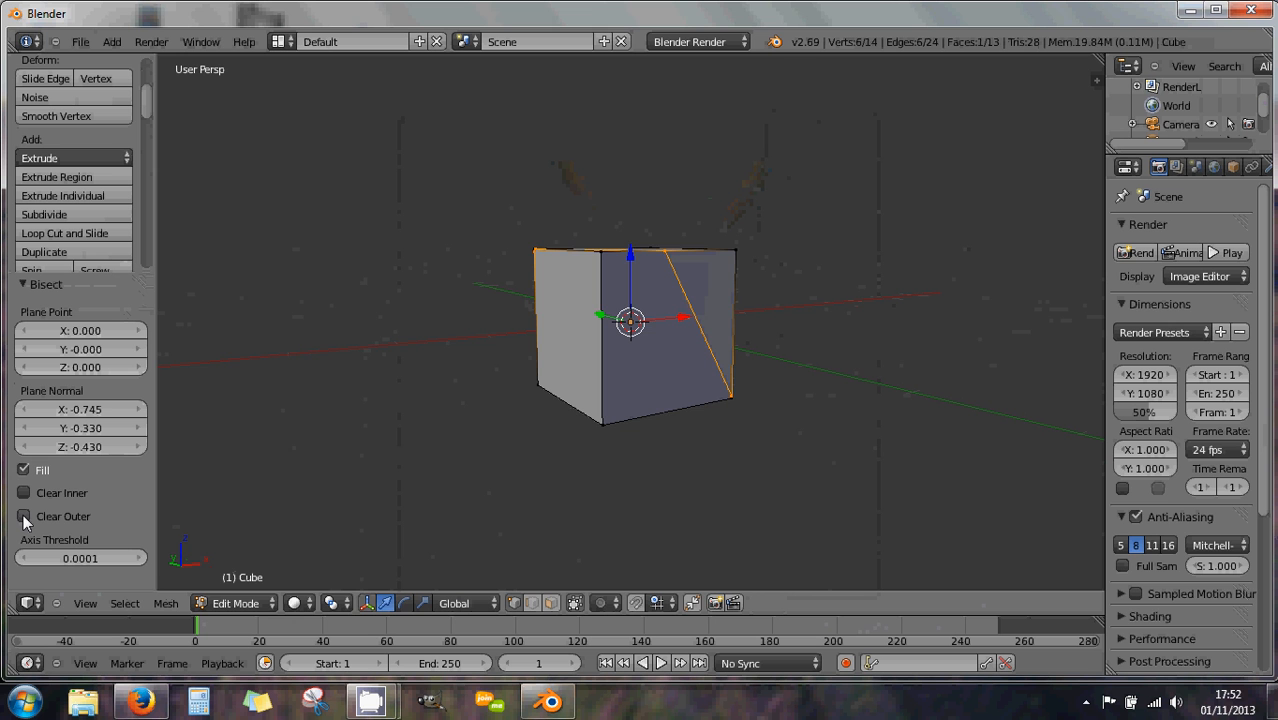
left_click(24, 493)
middle_click_drag(446, 502, 276, 515)
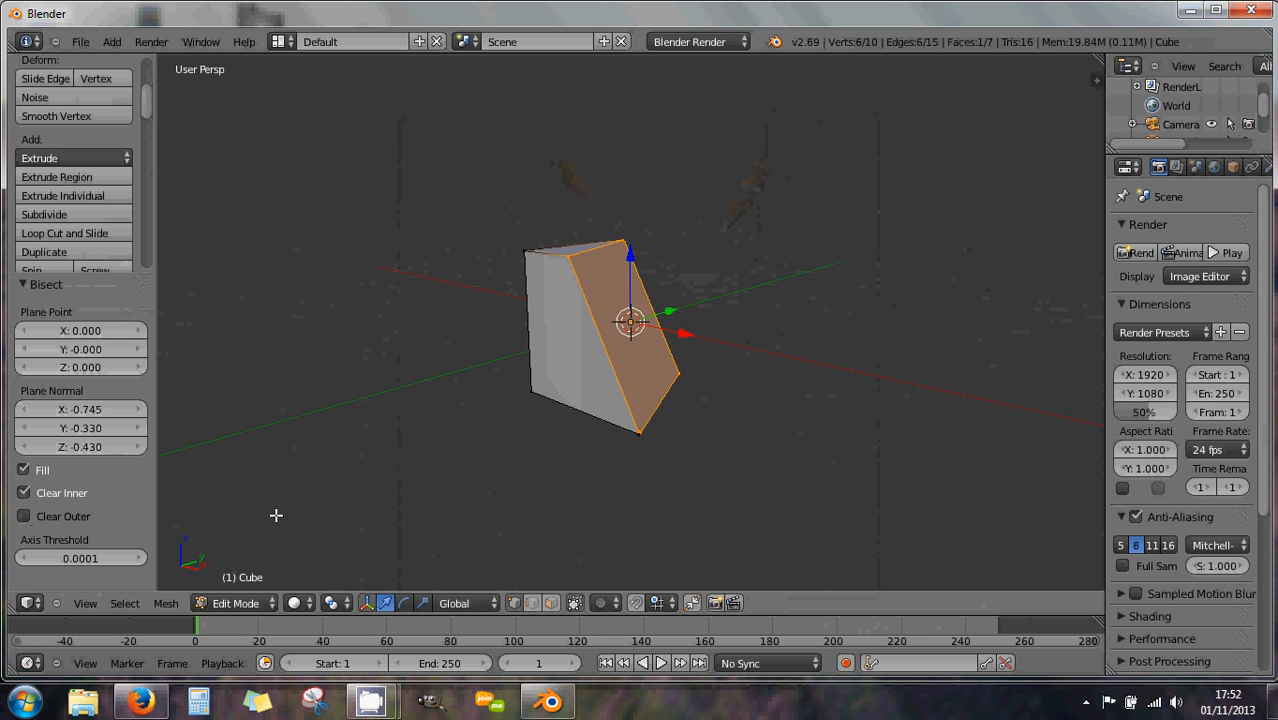
Change the Bisect plane normal to about X -2.005, Y 0.650 and Z 0.550
middle_click_drag(579, 409, 622, 263)
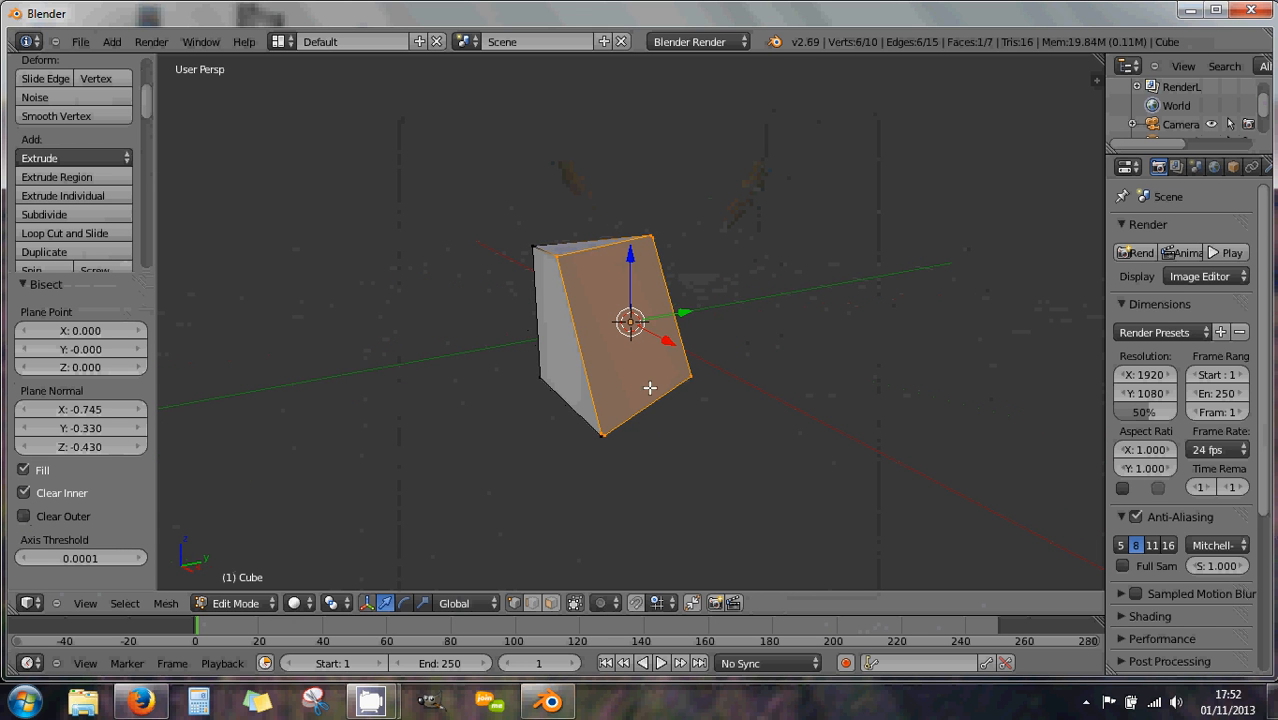
middle_click_drag(650, 388, 713, 283)
scroll(710, 280, "up", 3)
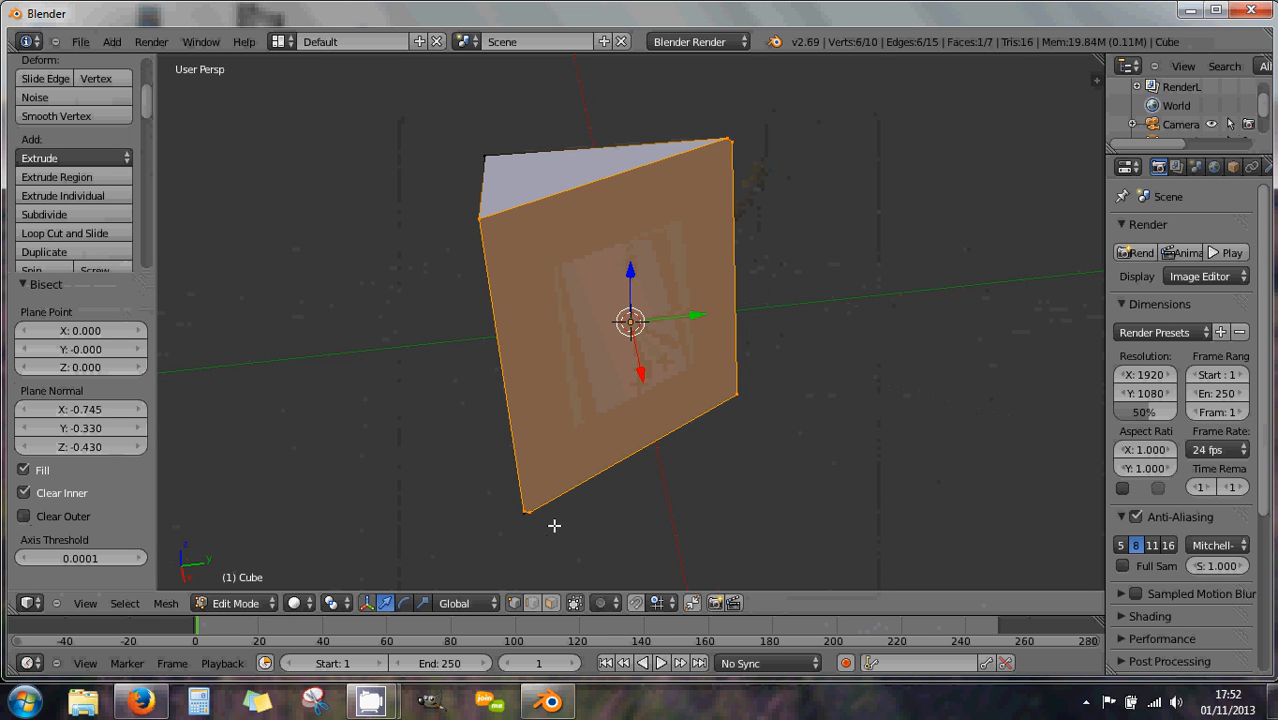
middle_click_drag(554, 525, 630, 428)
scroll(700, 445, "down", 2)
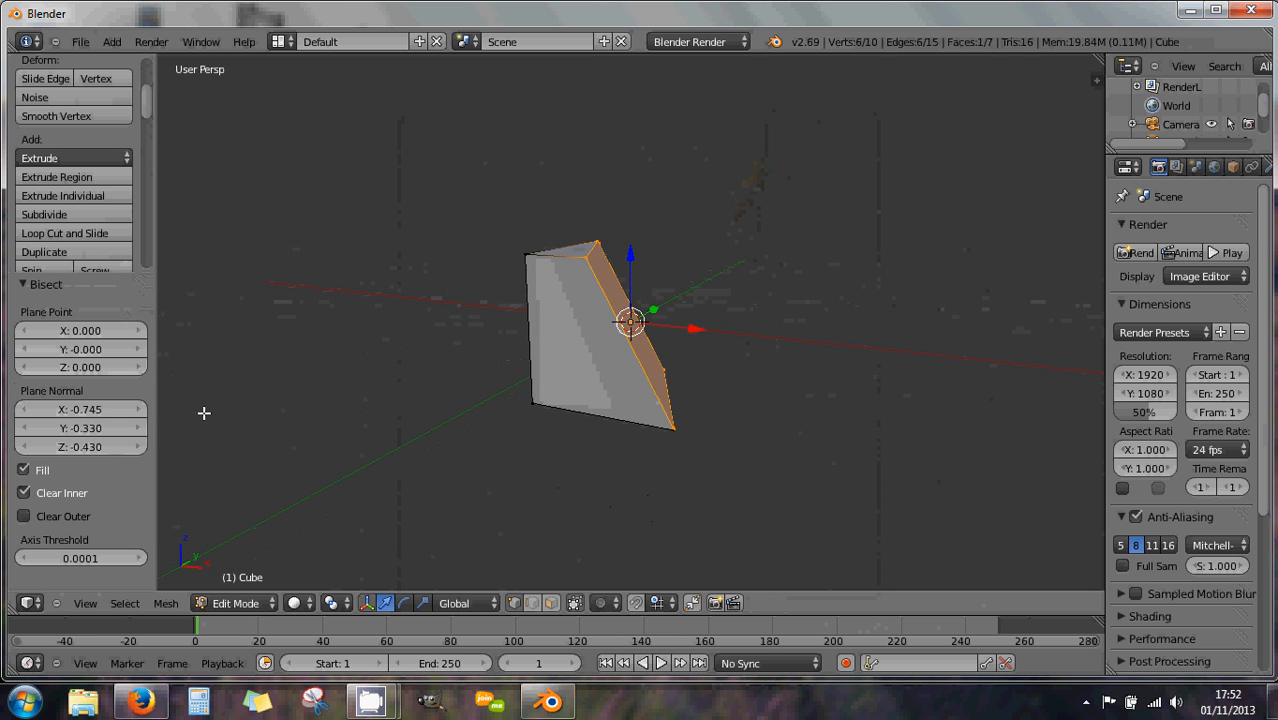
left_click_drag(105, 408, 201, 453)
left_click_drag(45, 447, 157, 459)
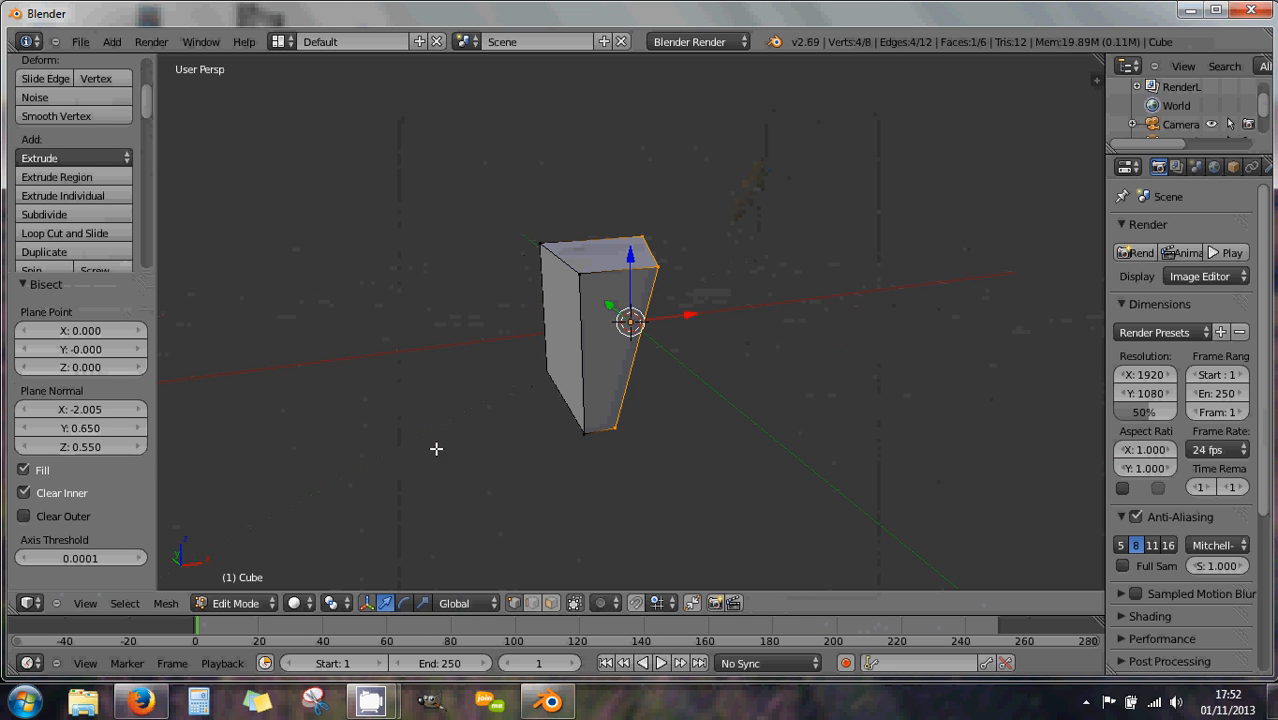
middle_click_drag(528, 425, 495, 409)
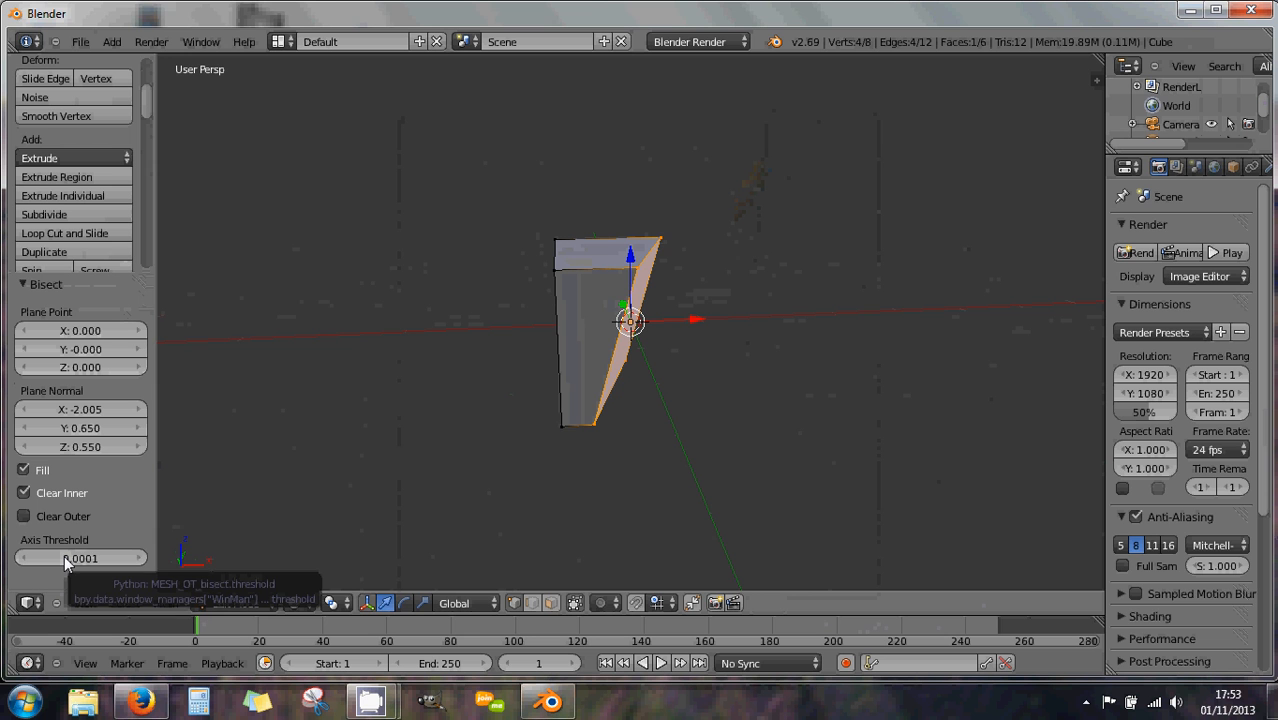
Try Bisect Axis Threshold values of 0.100 and 0.00001, and end with it at 0.080
left_click(140, 558)
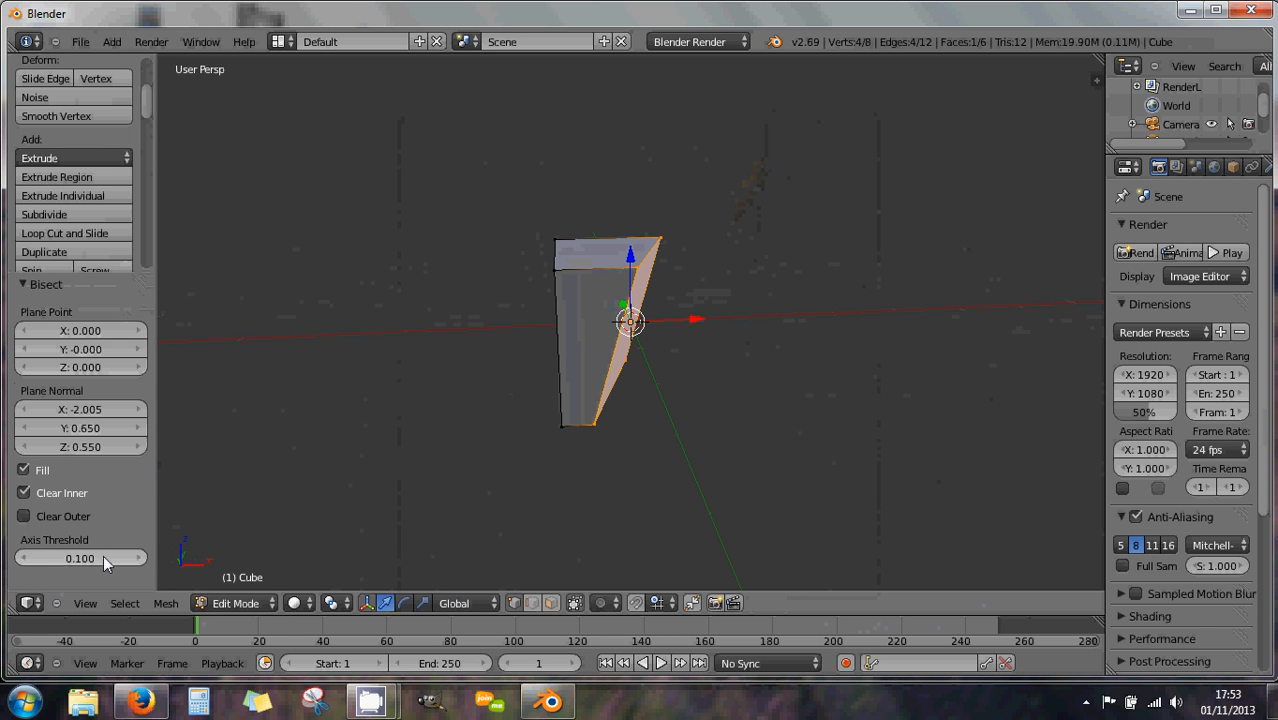
left_click(54, 557)
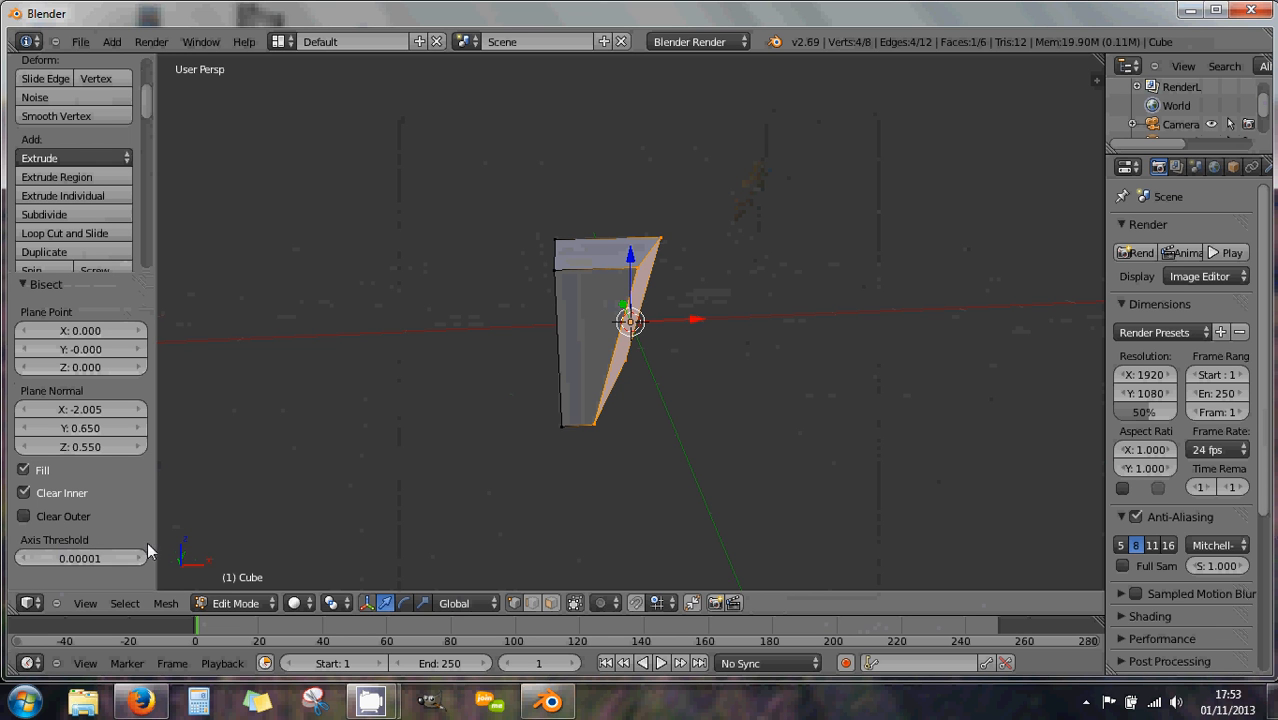
scroll(427, 477, "down", 1)
middle_click_drag(478, 468, 448, 454)
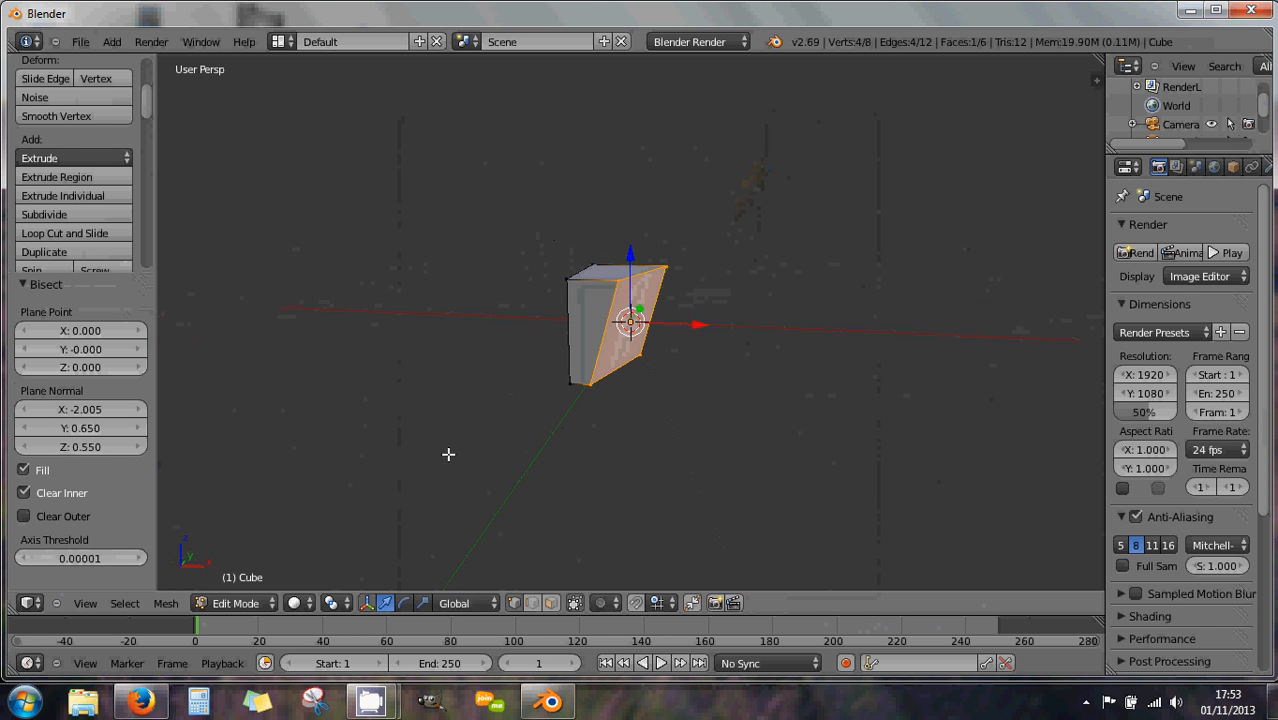
left_click_drag(93, 560, 92, 560)
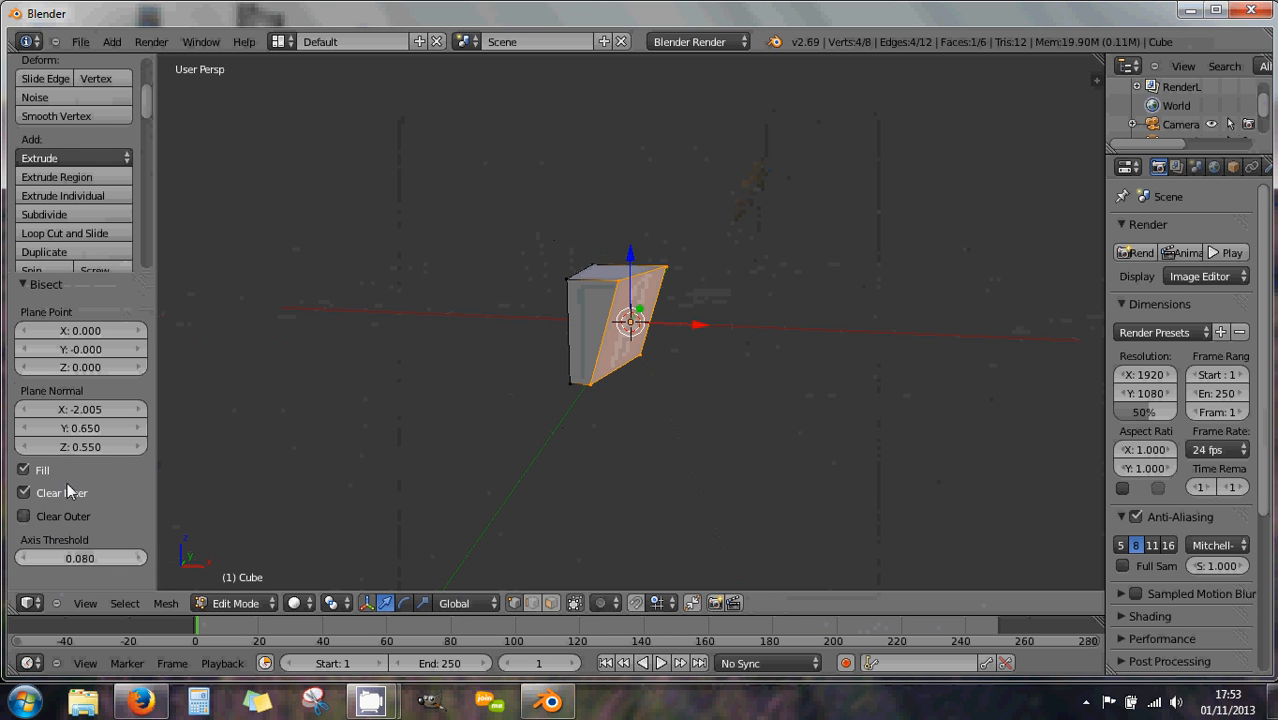
Reduce the Z component of the Bisect plane normal to about 0.140
mouse_move(73, 447)
left_mouse_down()
mouse_move(1270, 443)
mouse_move(75, 446)
left_mouse_up()
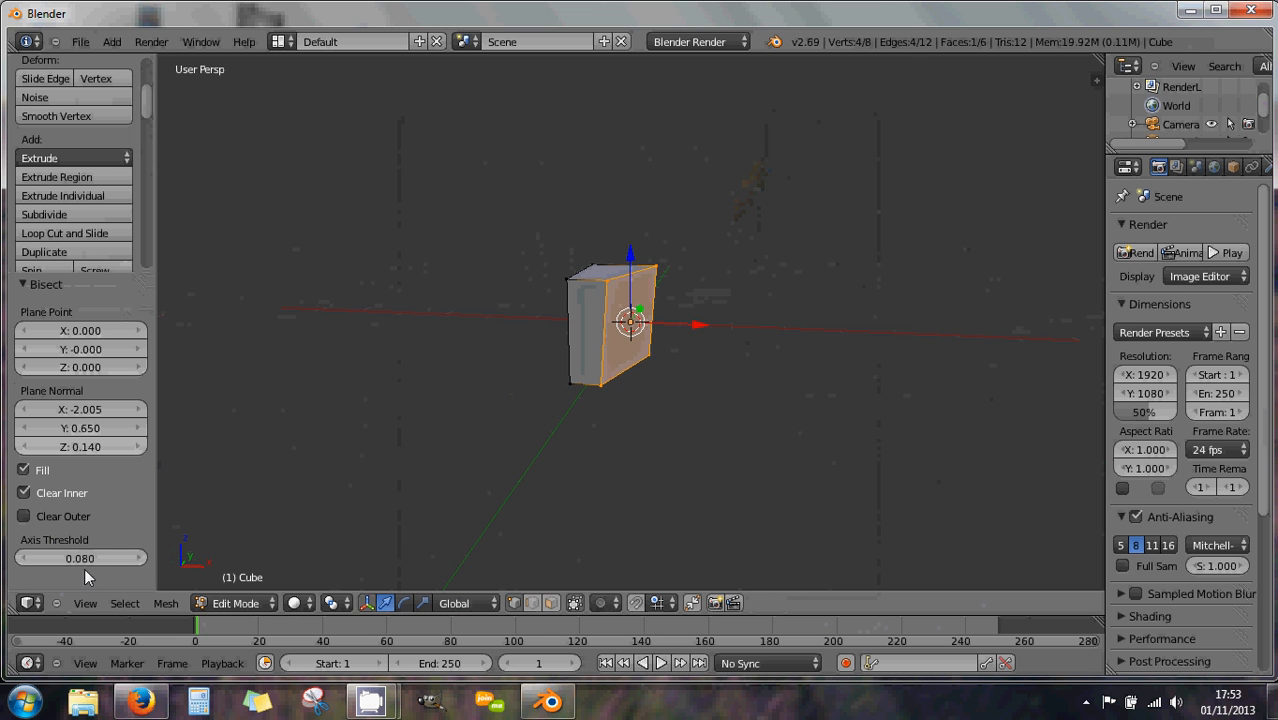
scroll(361, 481, "down", 2)
scroll(520, 463, "up", 3)
middle_click_drag(621, 459, 720, 443)
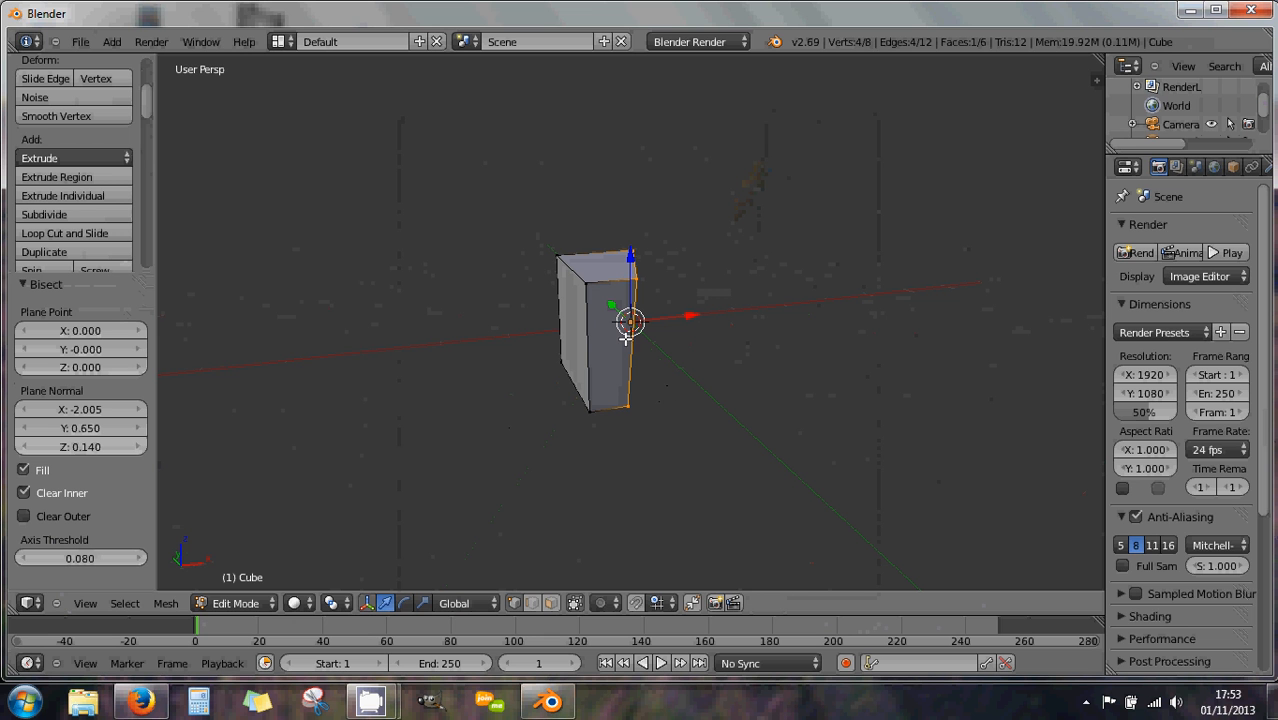
Open the recent file araignée.blend
left_click(80, 42)
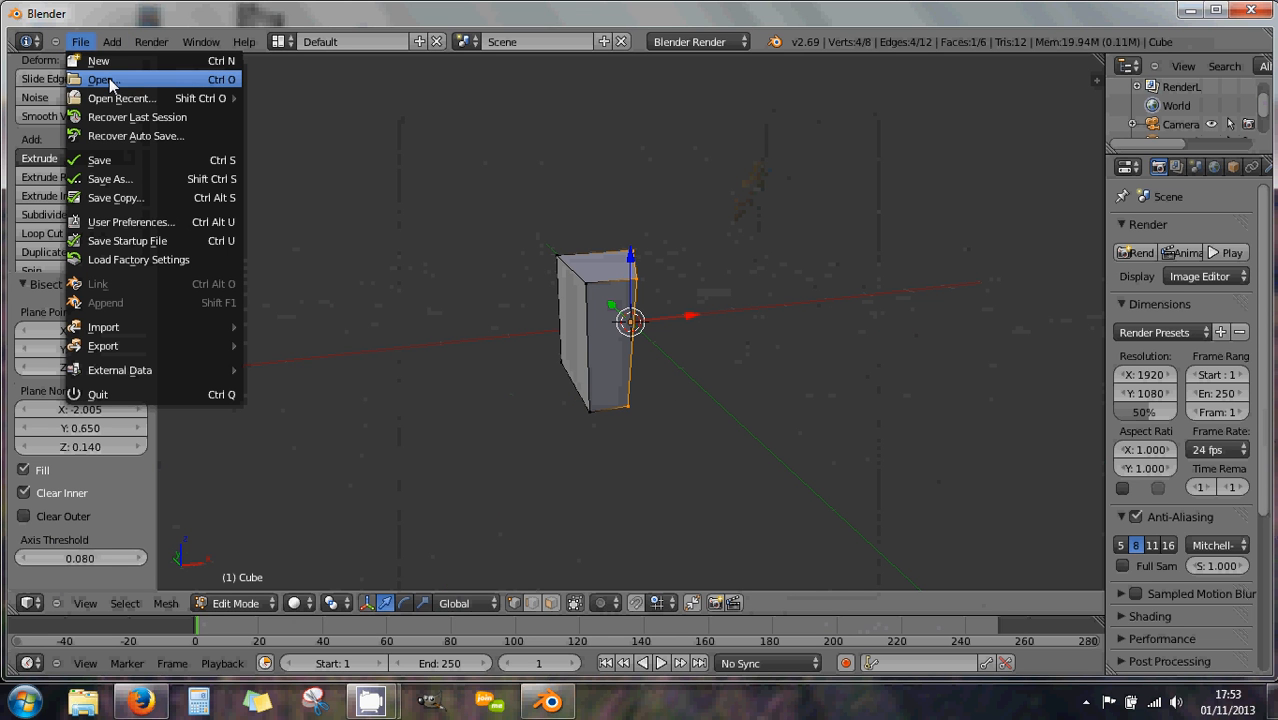
mouse_move(117, 99)
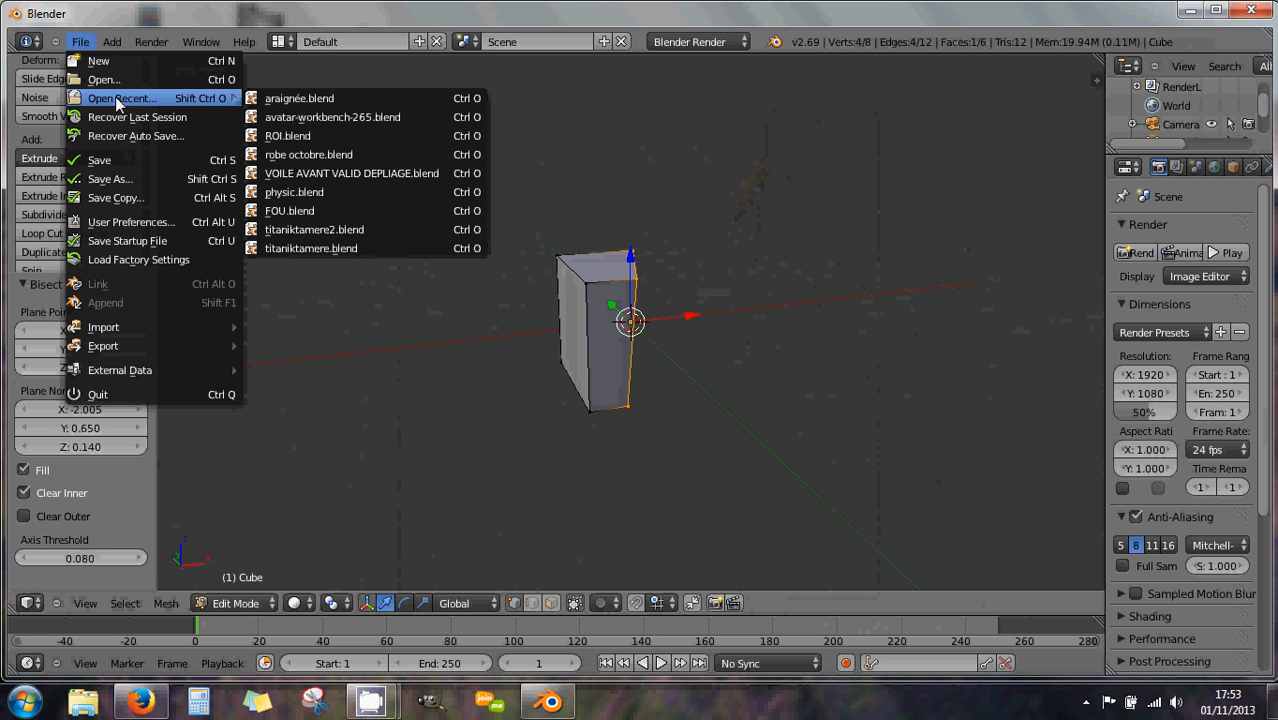
left_click(312, 100)
scroll(517, 291, "down", 2)
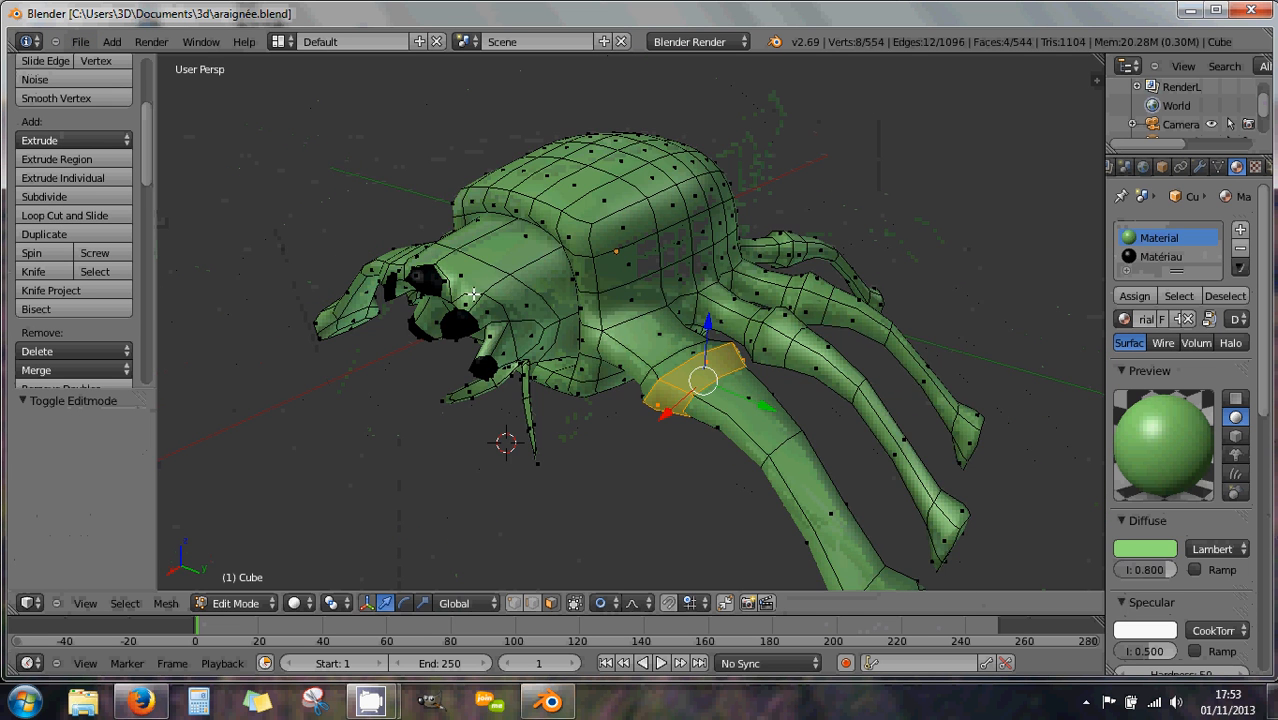
Set the spider's Subdivision Surface modifier to View level 0, with the model seen in the Right orthographic view
middle_click_drag(472, 295, 576, 276)
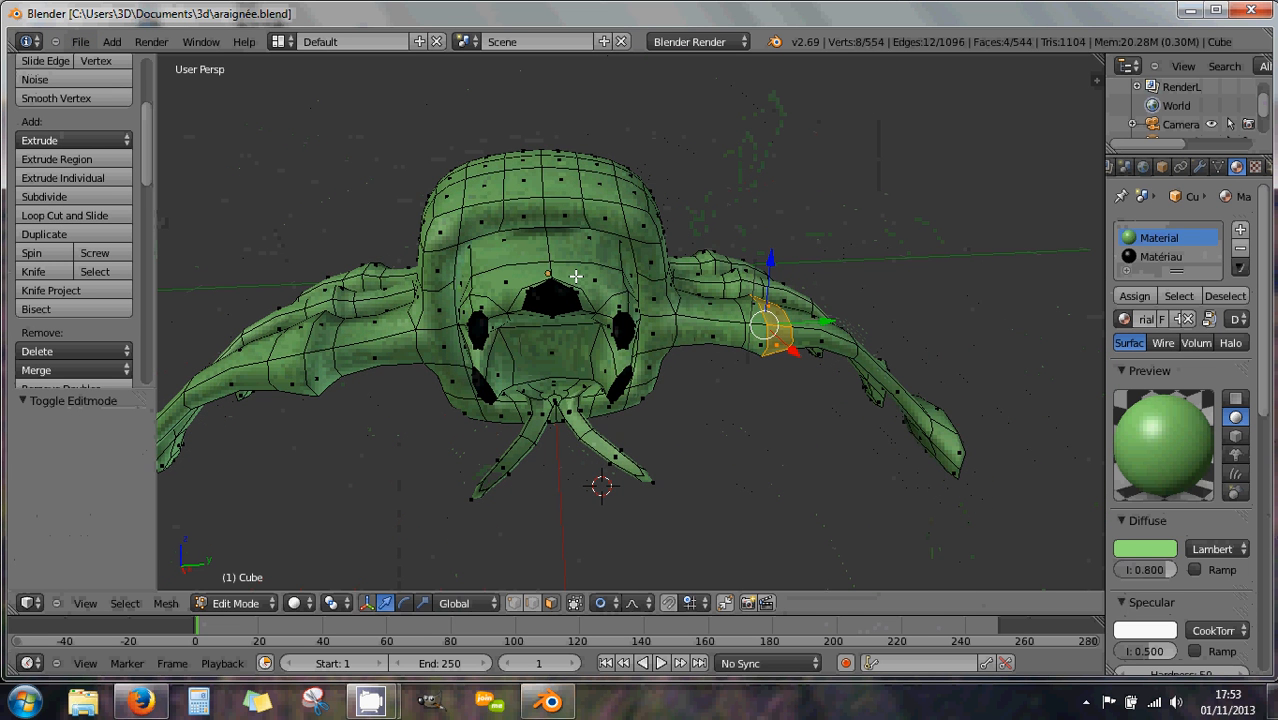
key("KP_3")
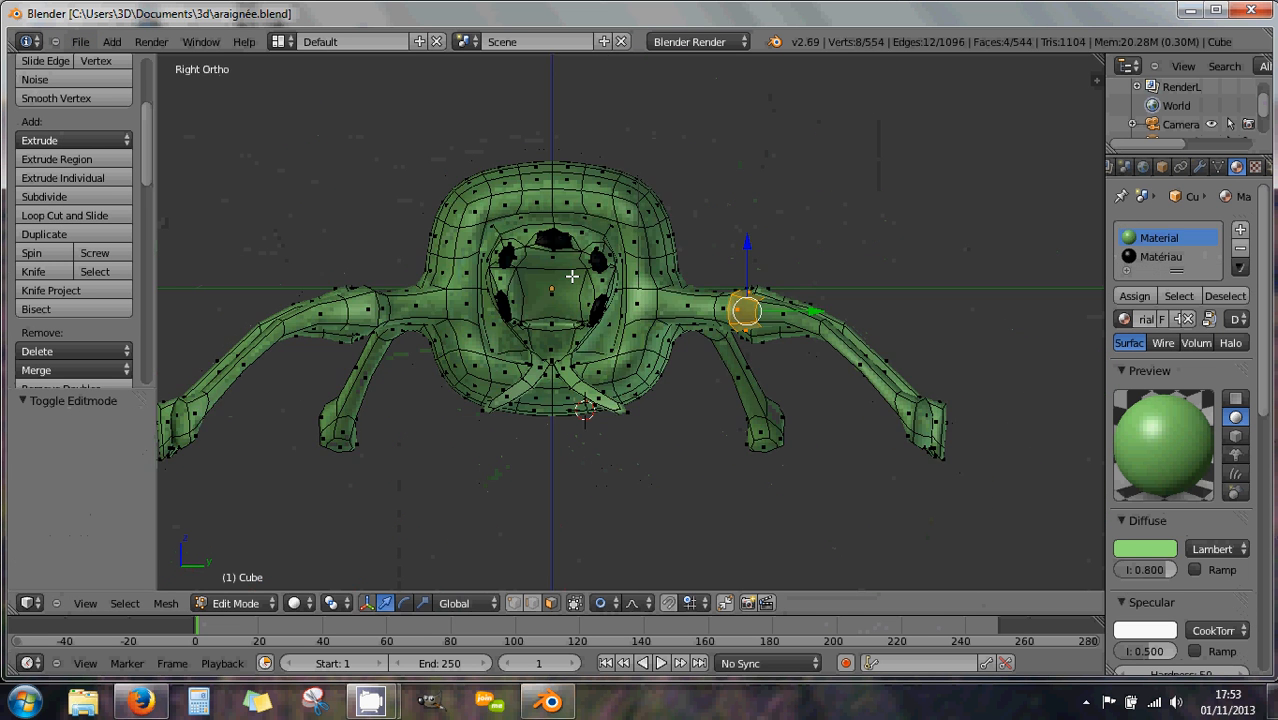
scroll(571, 277, "up", 3)
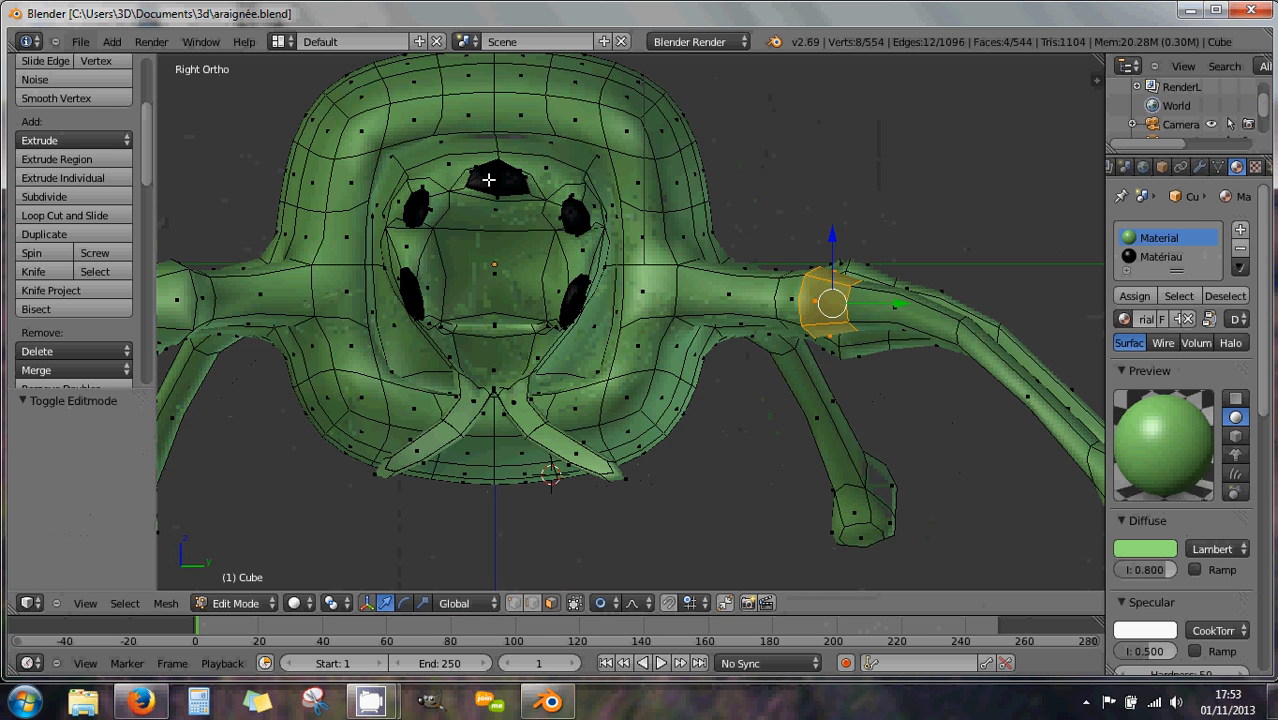
scroll(488, 179, "down", 2)
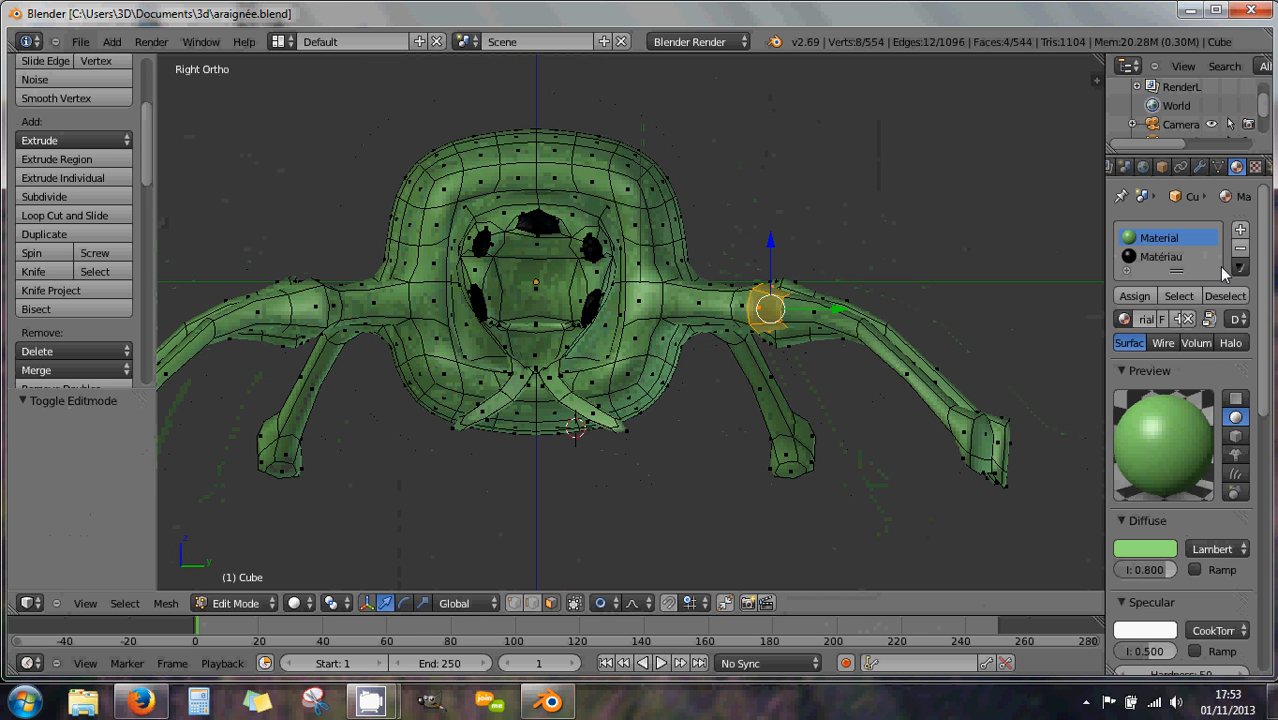
left_click(1200, 167)
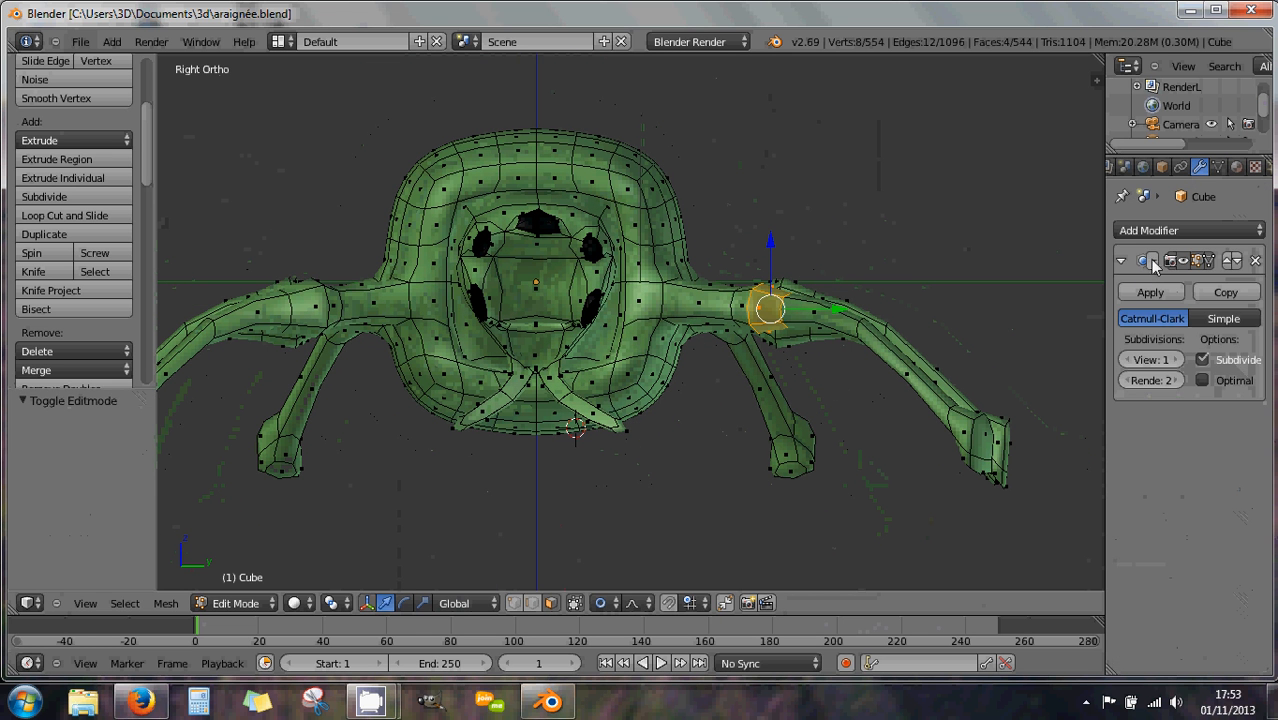
left_click(1129, 359)
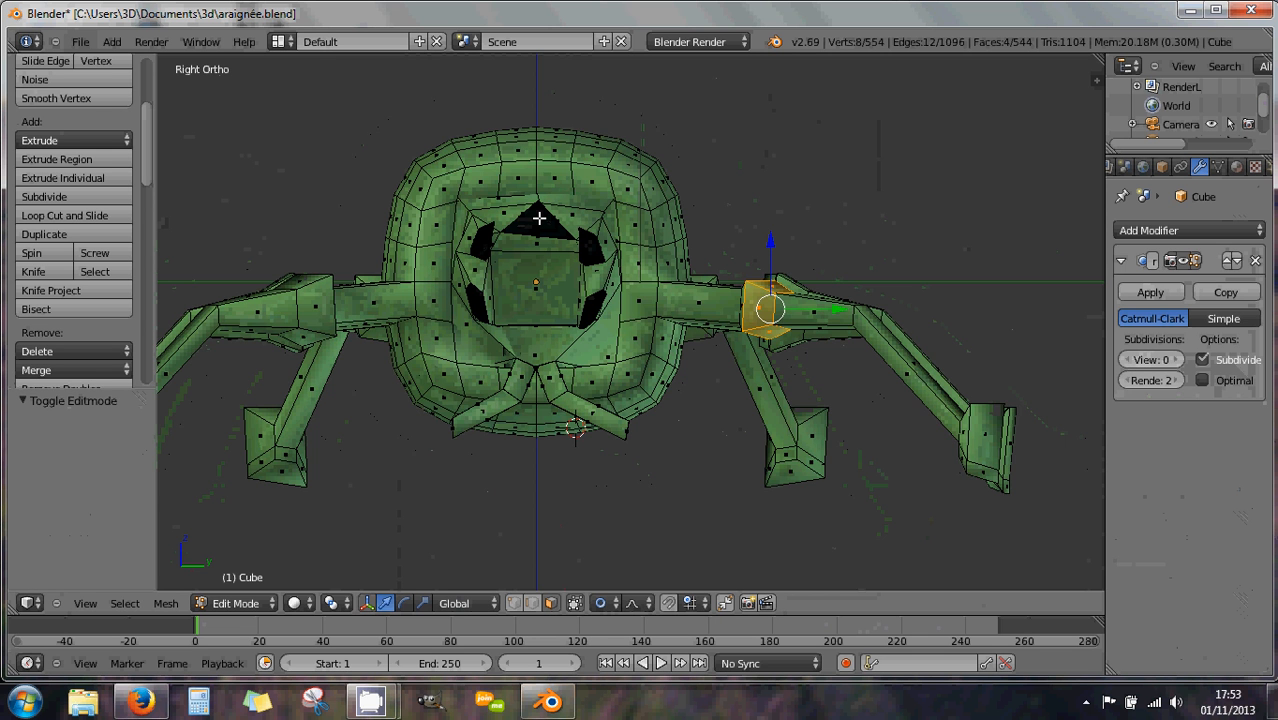
Try a single loop cut across the top of the spider's head and body, and undo it
scroll(540, 217, "up", 3)
middle_click_drag(500, 218, 571, 245)
scroll(566, 249, "down", 5)
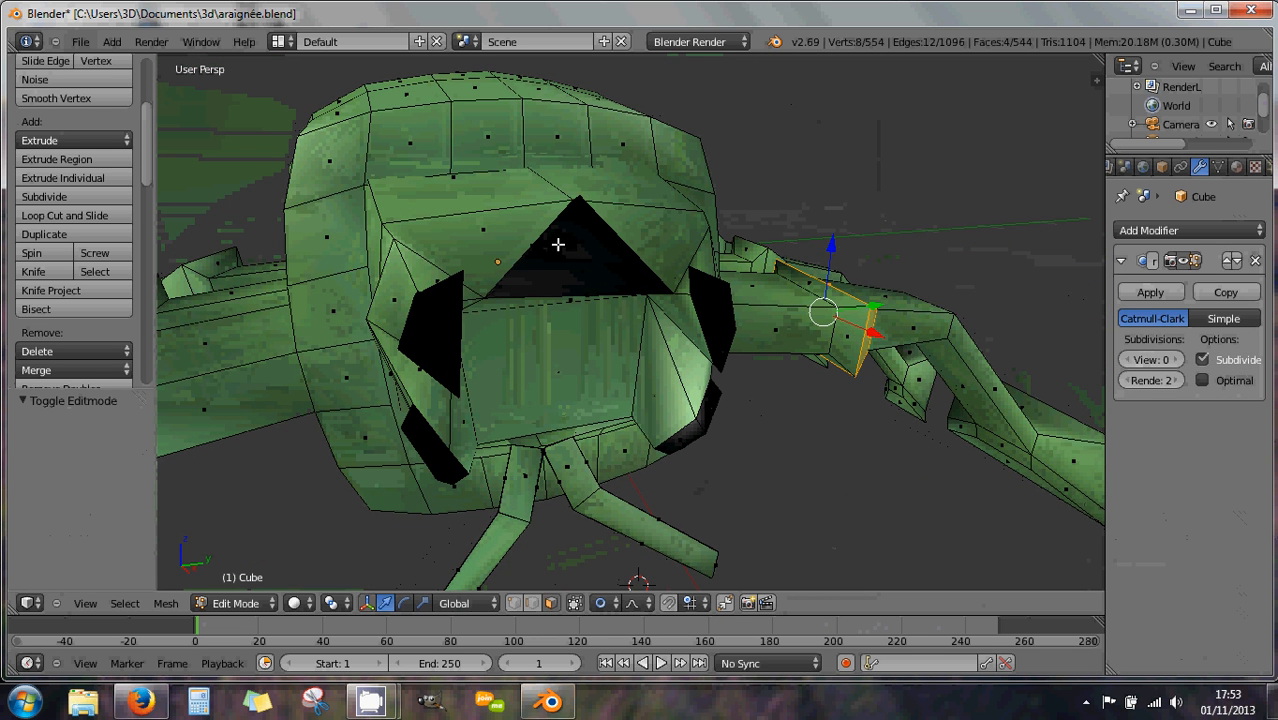
key("ctrl+r")
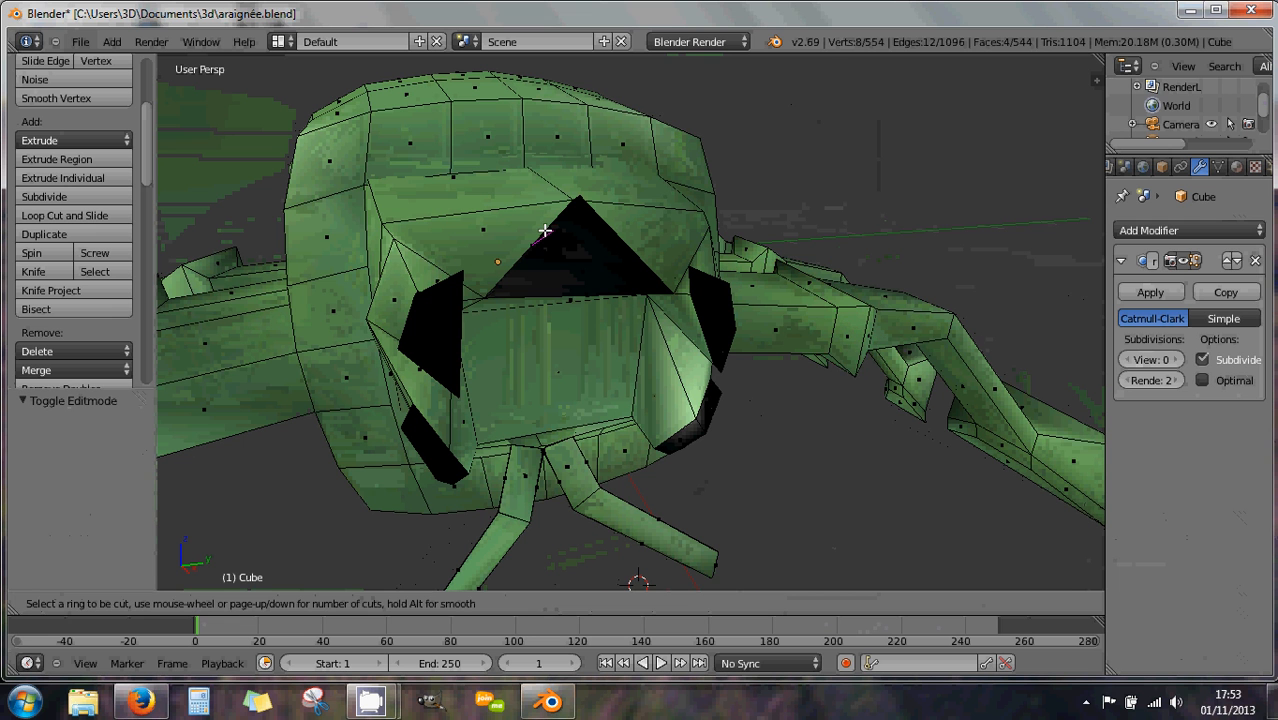
left_click(670, 214)
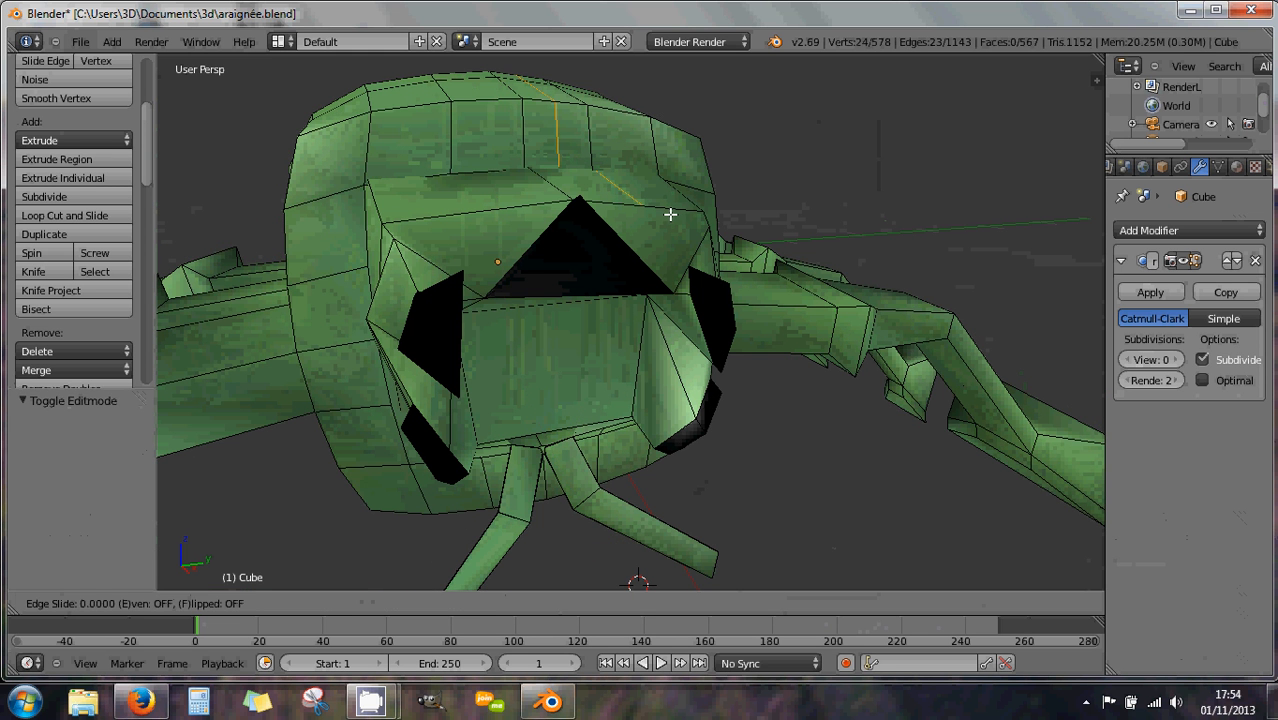
left_click(666, 226)
middle_click_drag(667, 226, 504, 231)
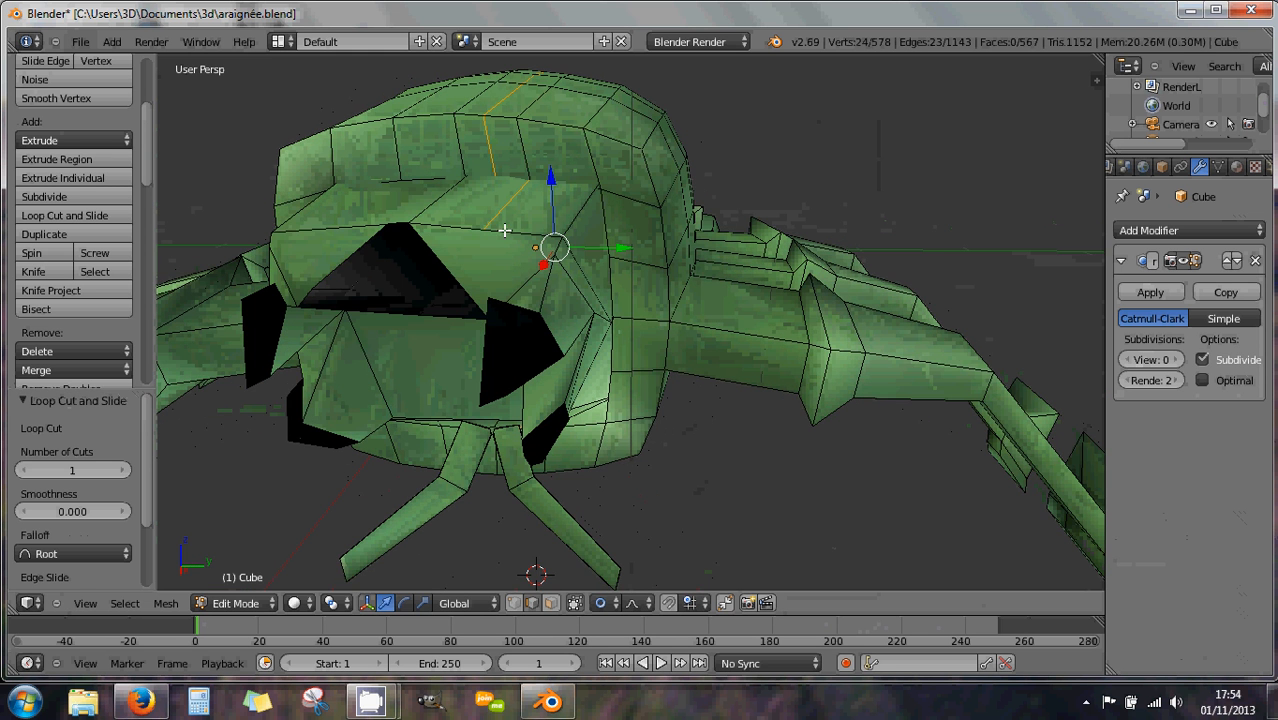
middle_click_drag(456, 273, 499, 326)
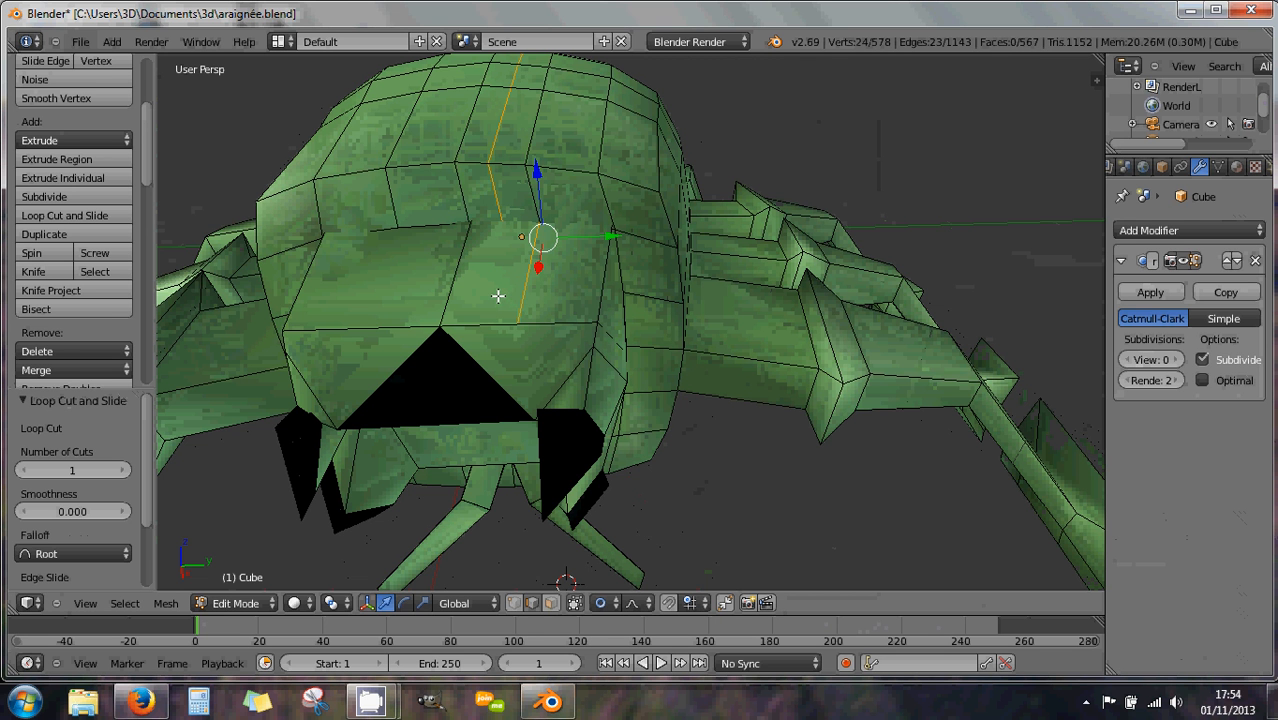
key("ctrl+z")
Bisect only the selected leg faces in Right view with a slanted line across the body, plane normal about Y -0.958, Z 0.287
scroll(490, 290, "down", 5)
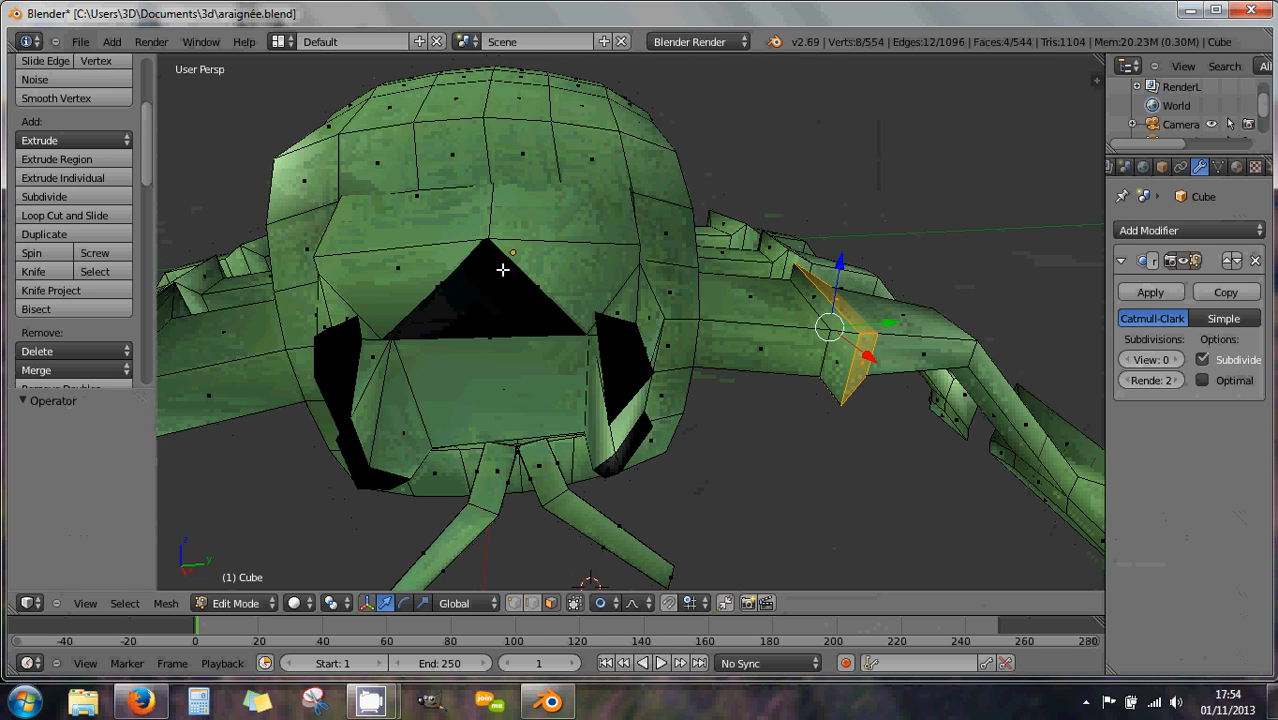
key("KP_3")
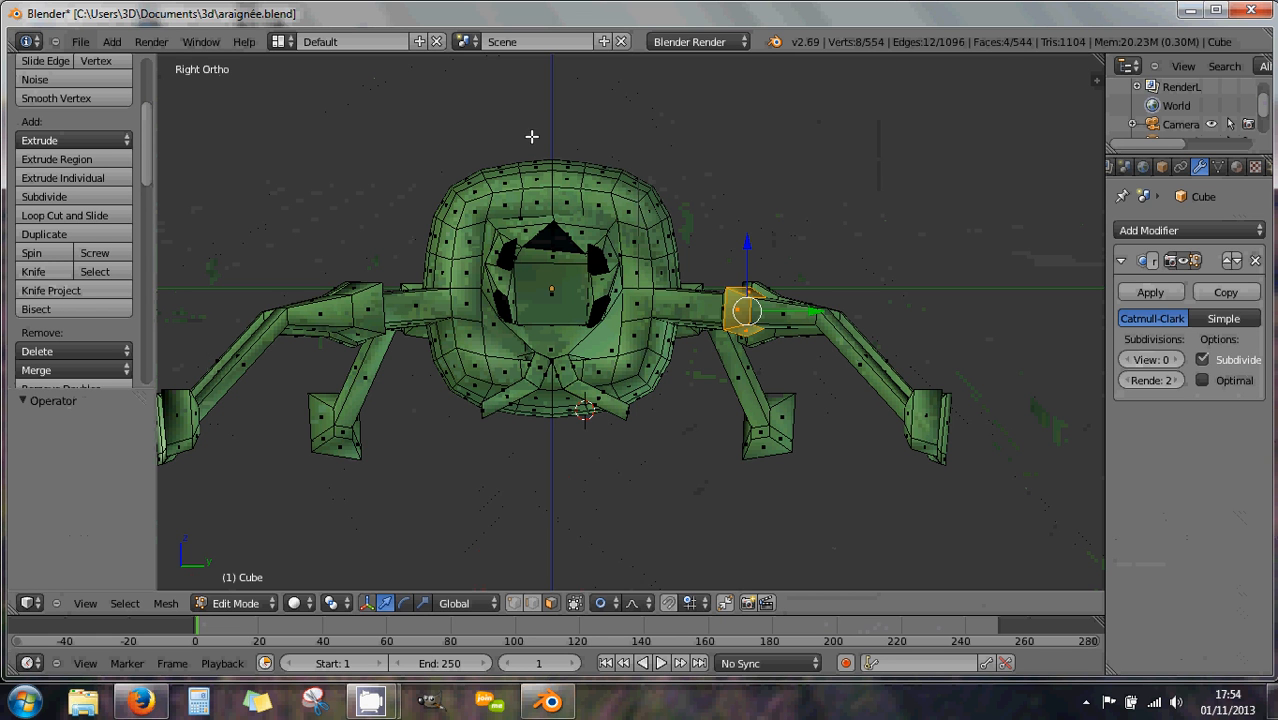
mouse_move(521, 137)
left_mouse_down()
mouse_move(598, 476)
mouse_move(639, 471)
mouse_move(688, 426)
mouse_move(639, 457)
mouse_move(545, 474)
mouse_move(402, 448)
mouse_move(494, 468)
mouse_move(659, 471)
mouse_move(723, 443)
mouse_move(599, 471)
mouse_move(391, 443)
mouse_move(496, 463)
mouse_move(733, 417)
mouse_move(686, 452)
mouse_move(472, 462)
mouse_move(425, 449)
left_mouse_up()
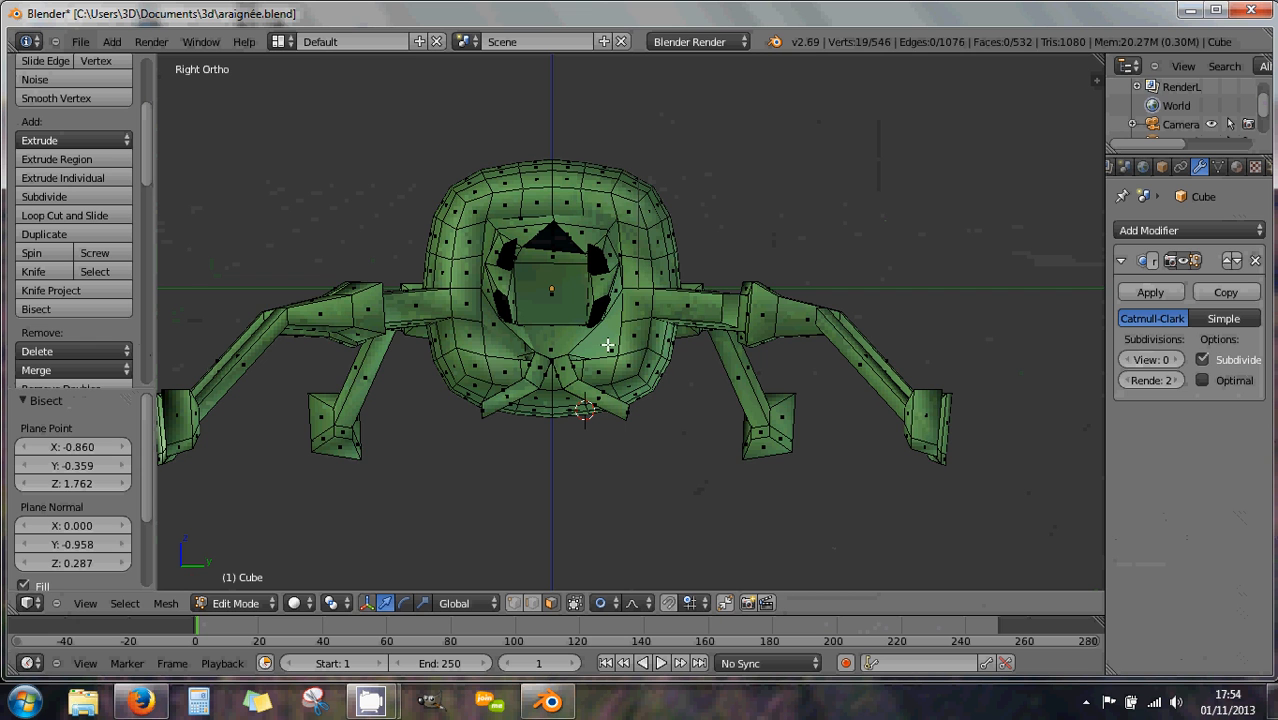
Select the whole spider mesh and bisect it down the middle with a slightly slanted line, plane normal about Y -0.985, Z -0.173
key("a")
key("a")
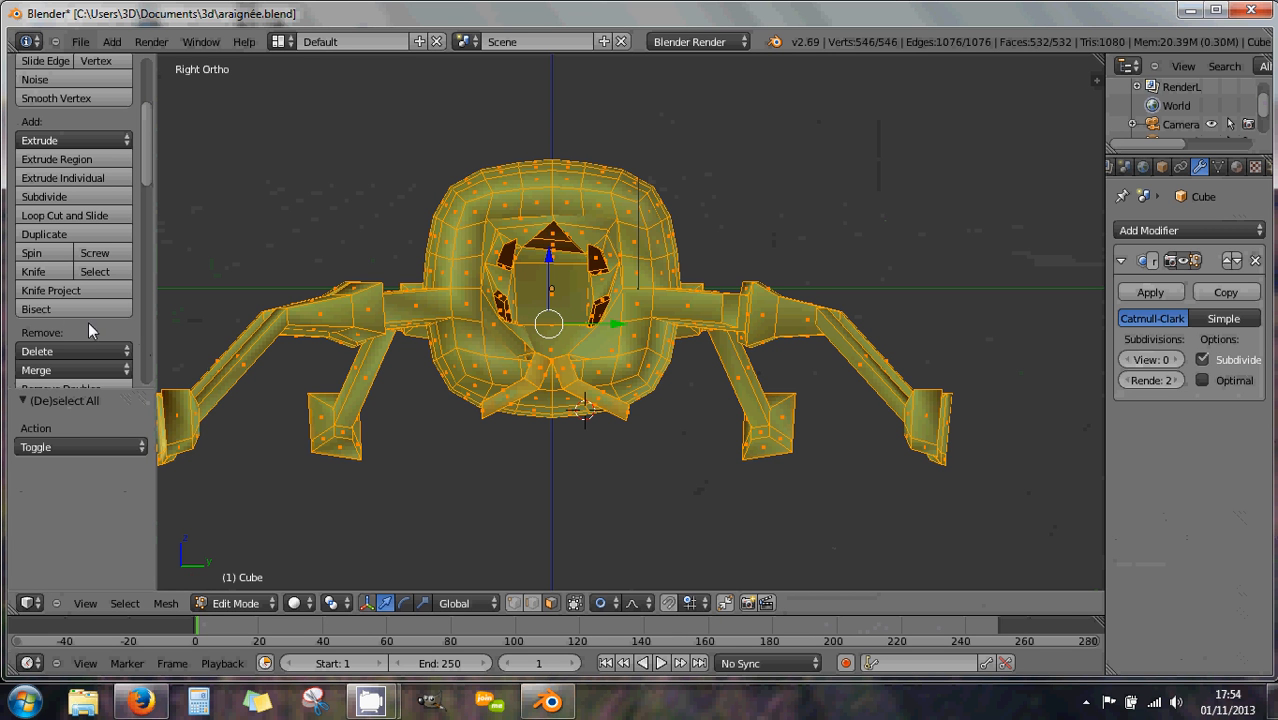
left_click(61, 308)
left_click_drag(519, 119, 604, 600)
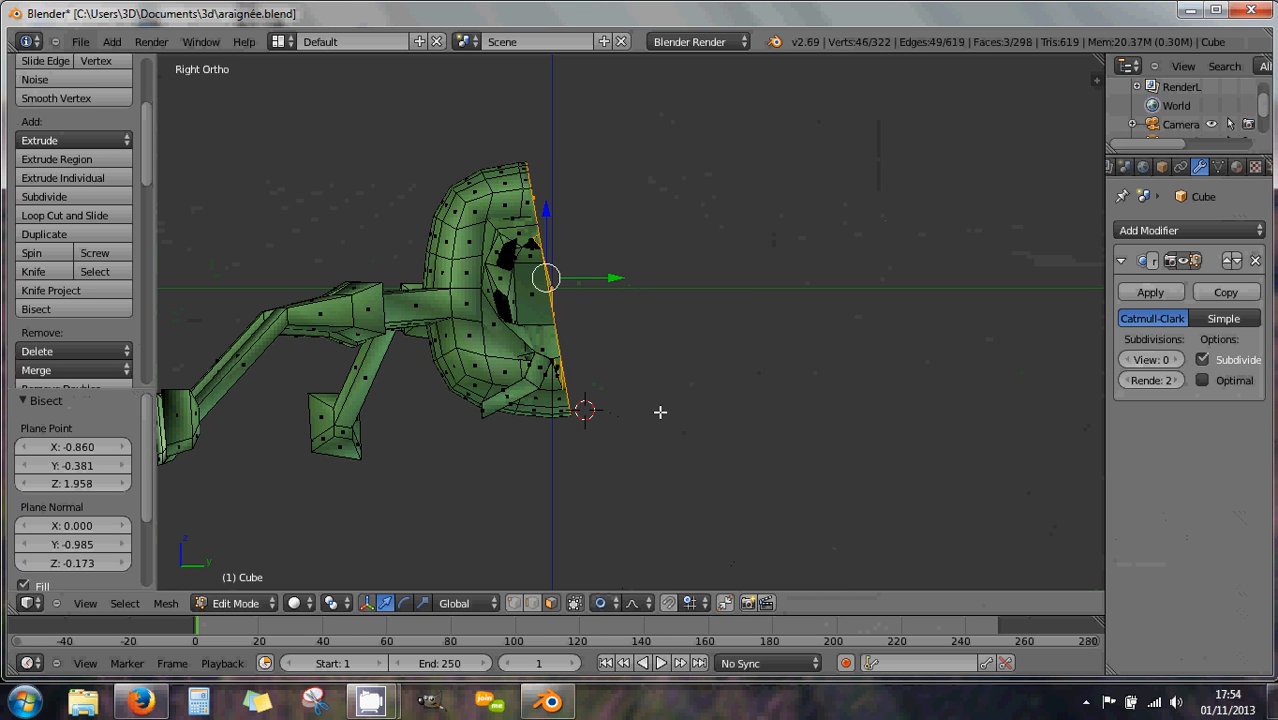
Turn the spider bisect's Fill option off and back on to compare the open and filled cut
middle_click_drag(691, 435, 561, 454)
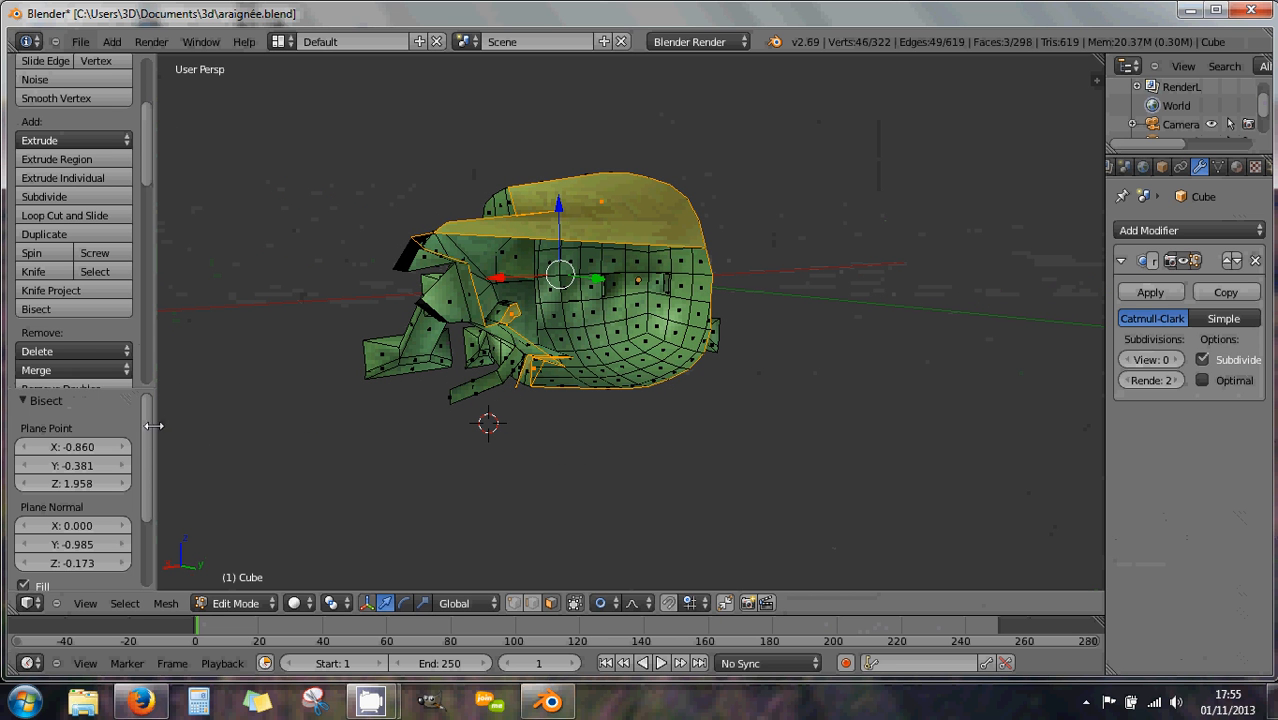
left_click_drag(147, 431, 145, 506)
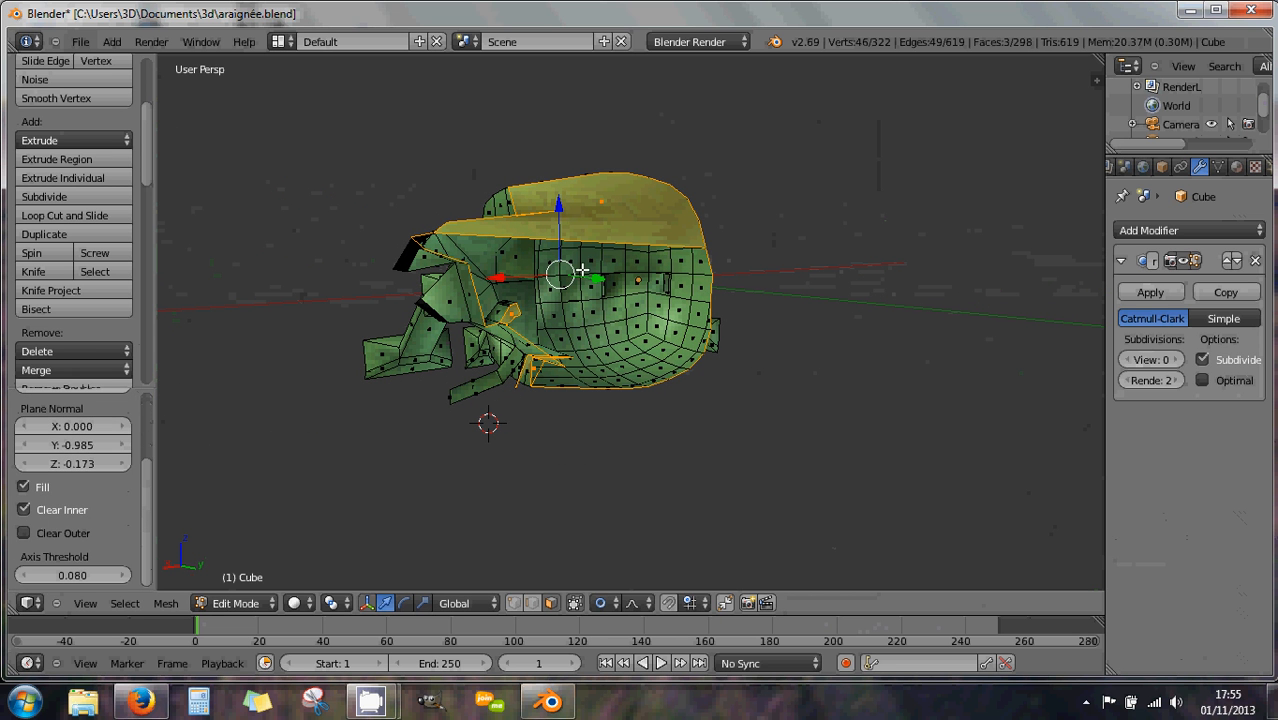
middle_click_drag(567, 236, 439, 296)
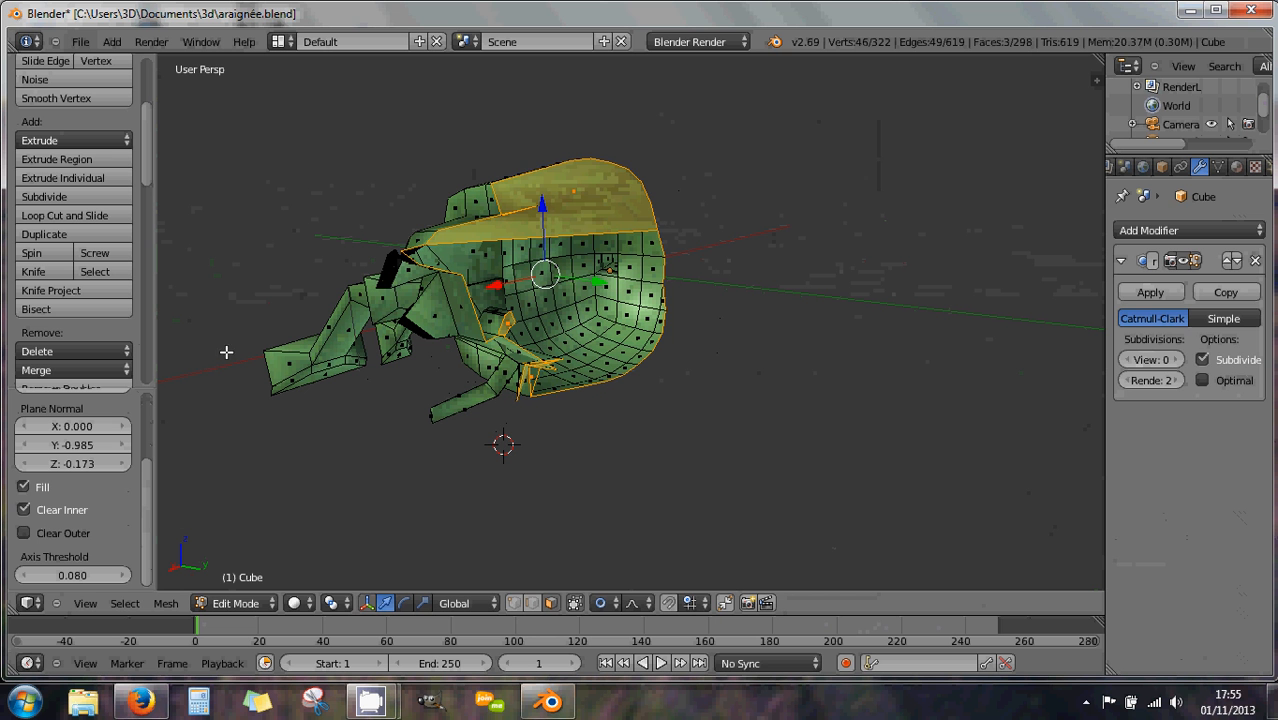
left_click(24, 487)
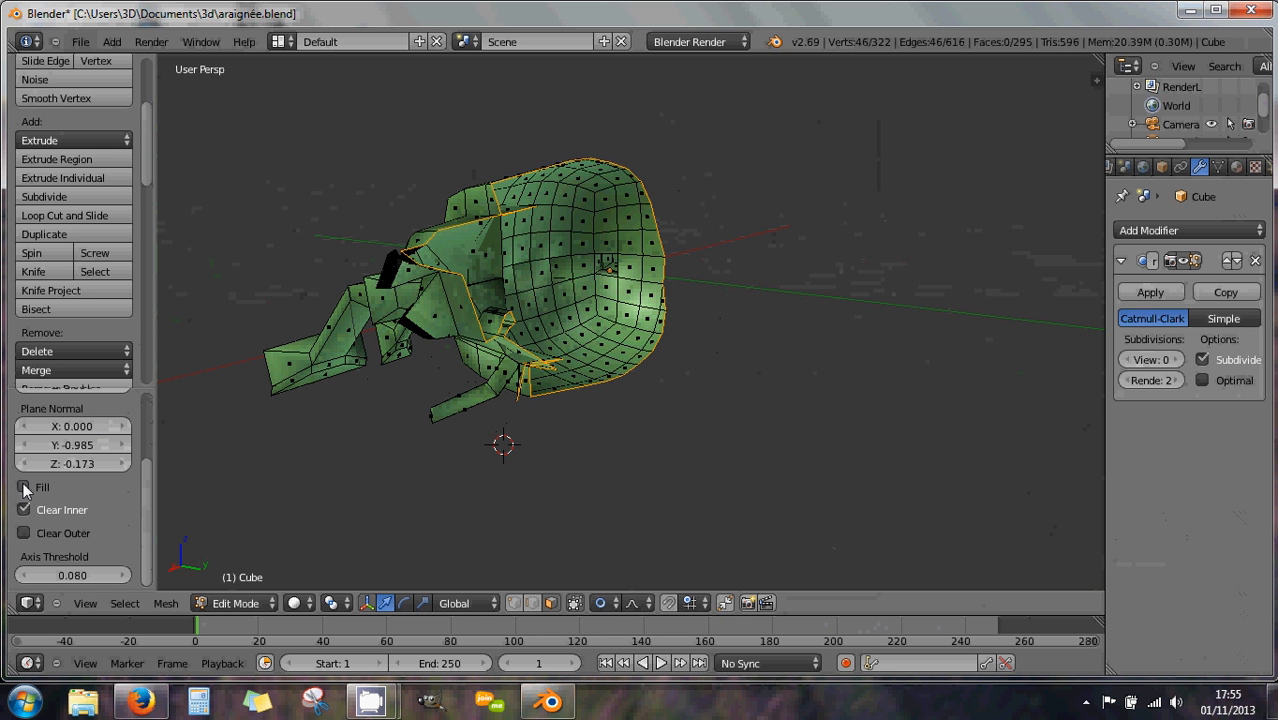
left_click(24, 487)
middle_click_drag(408, 427, 339, 354)
scroll(450, 365, "up", 5)
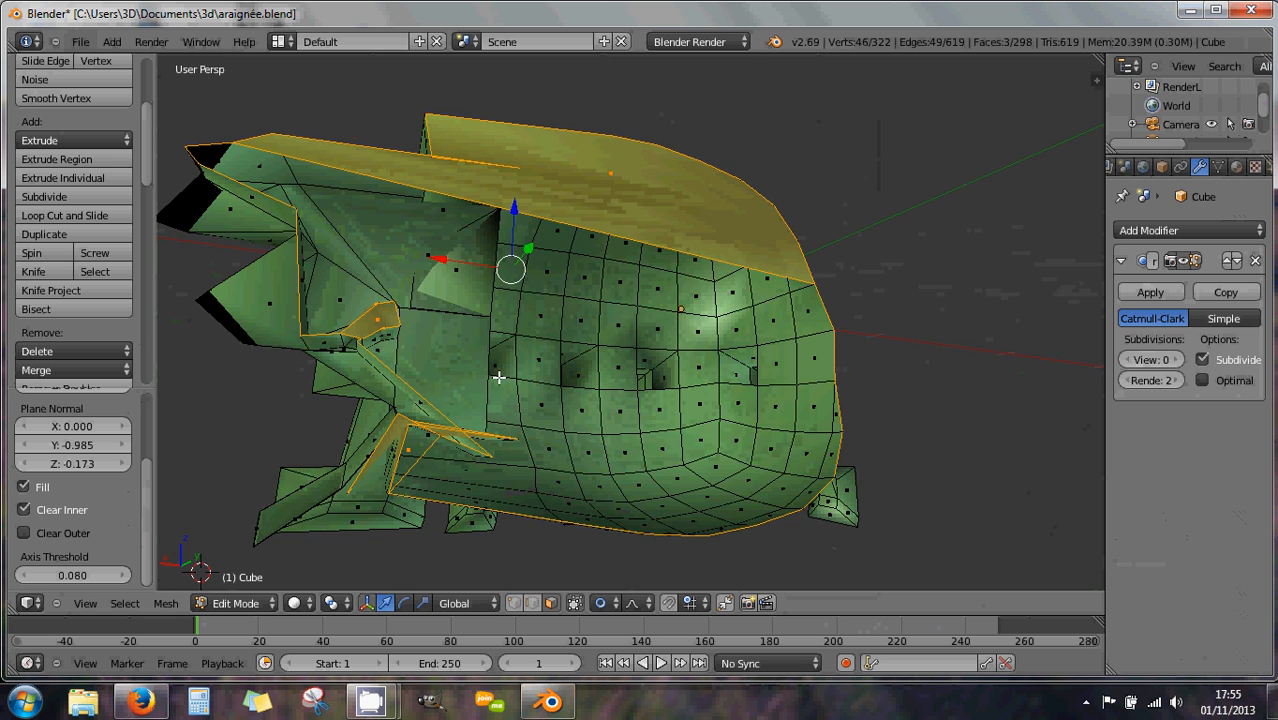
Turn off Fill for the spider bisect to leave the cut side open and inspect the hollow interior
scroll(499, 377, "up", 3)
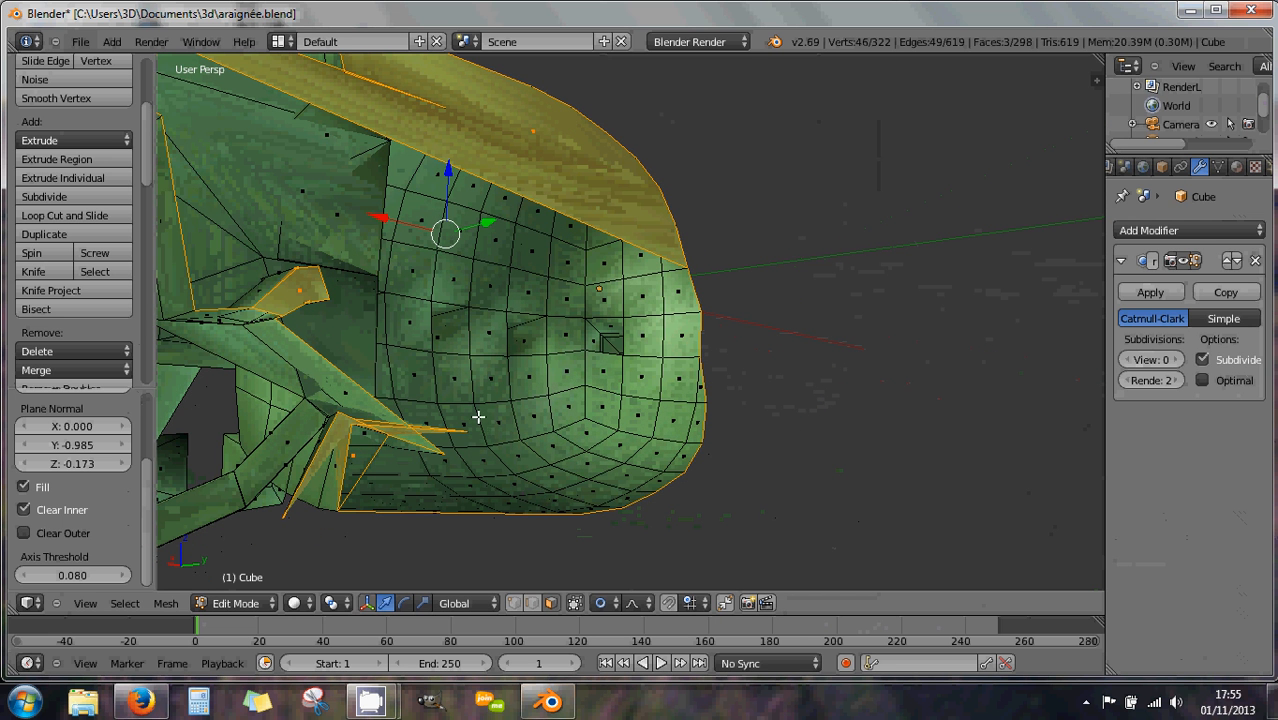
scroll(478, 417, "down", 2)
middle_click_drag(466, 406, 484, 420)
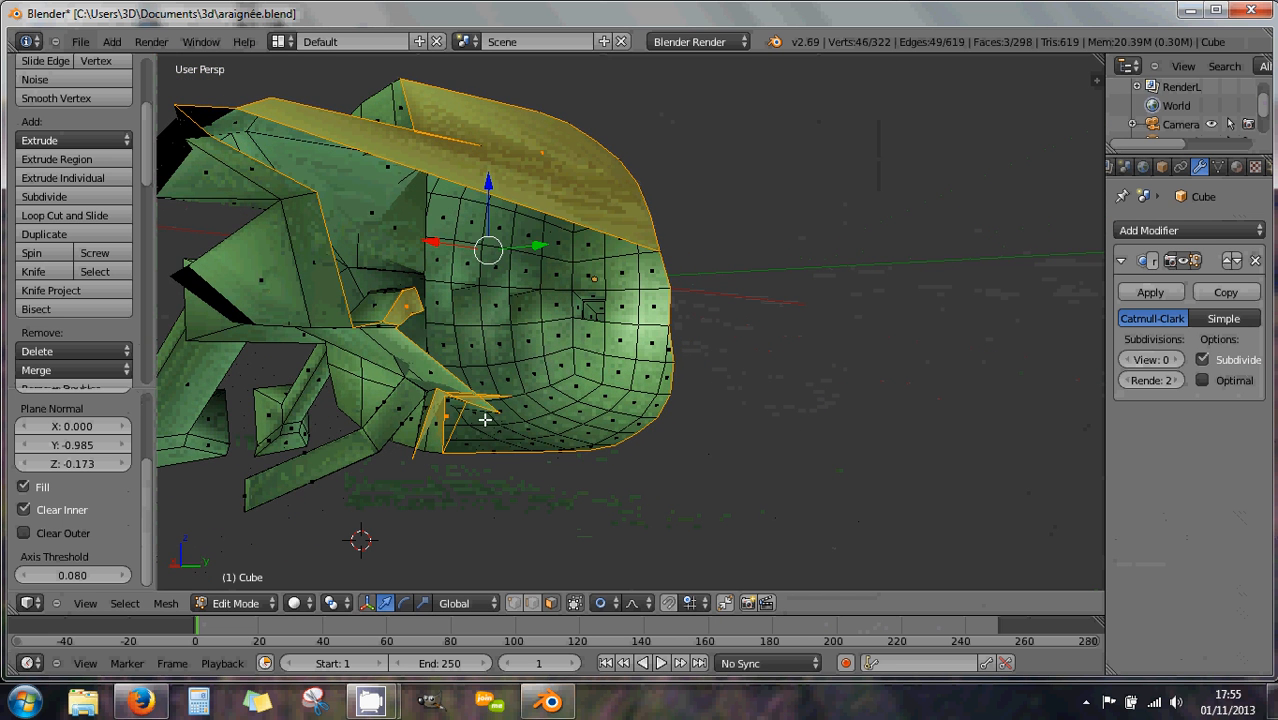
left_click(23, 487)
middle_click_drag(305, 458, 428, 440)
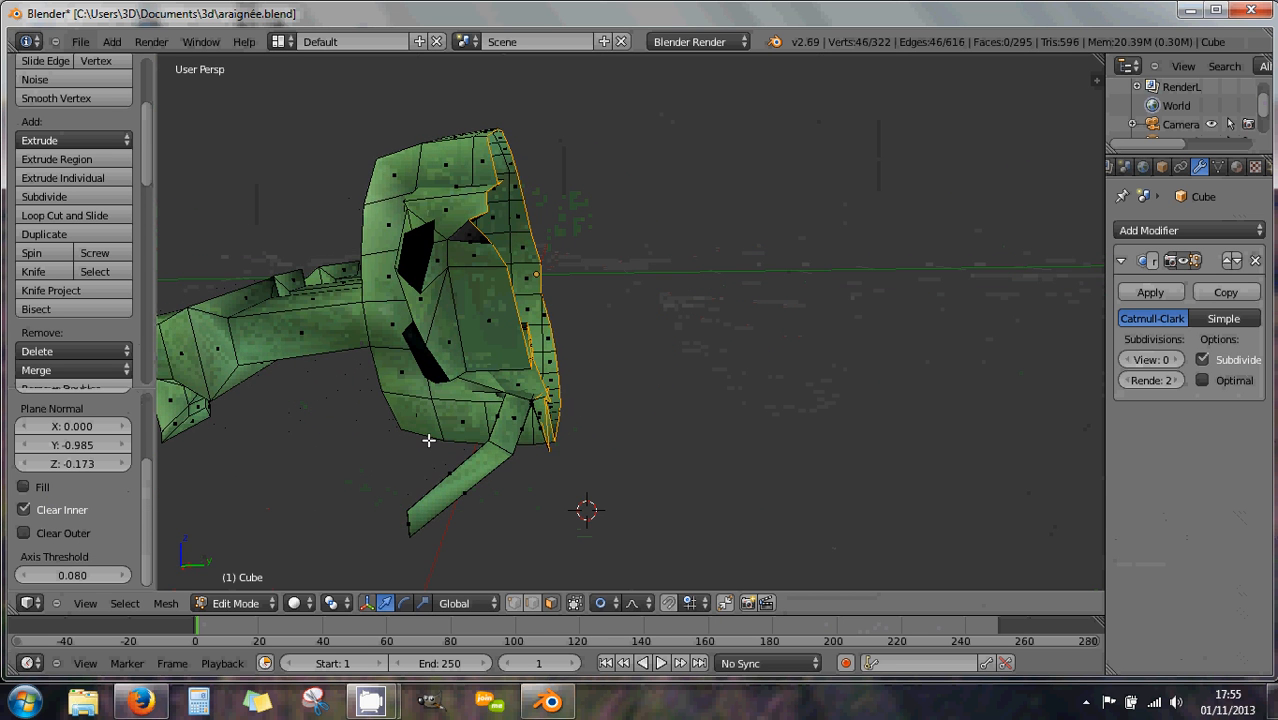
Keep the opposite half of the spider by enabling Clear Outer and disabling Clear Inner on the bisect
left_click(42, 532)
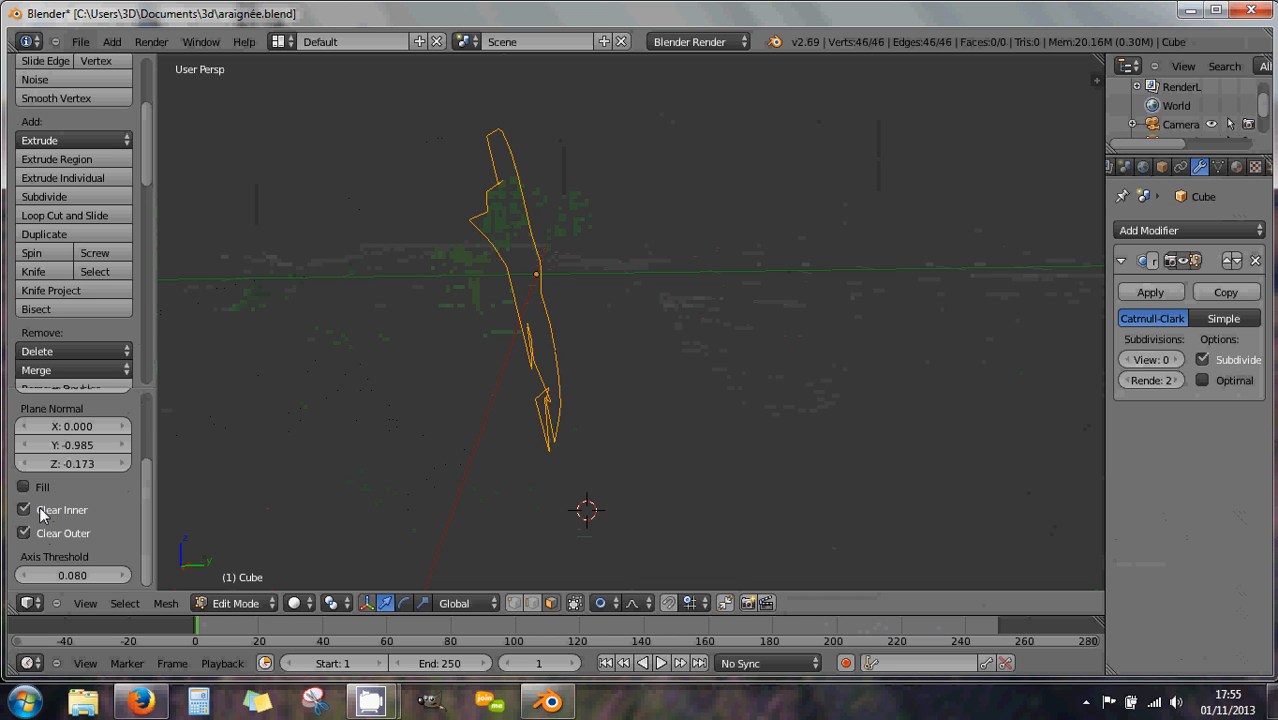
left_click(34, 511)
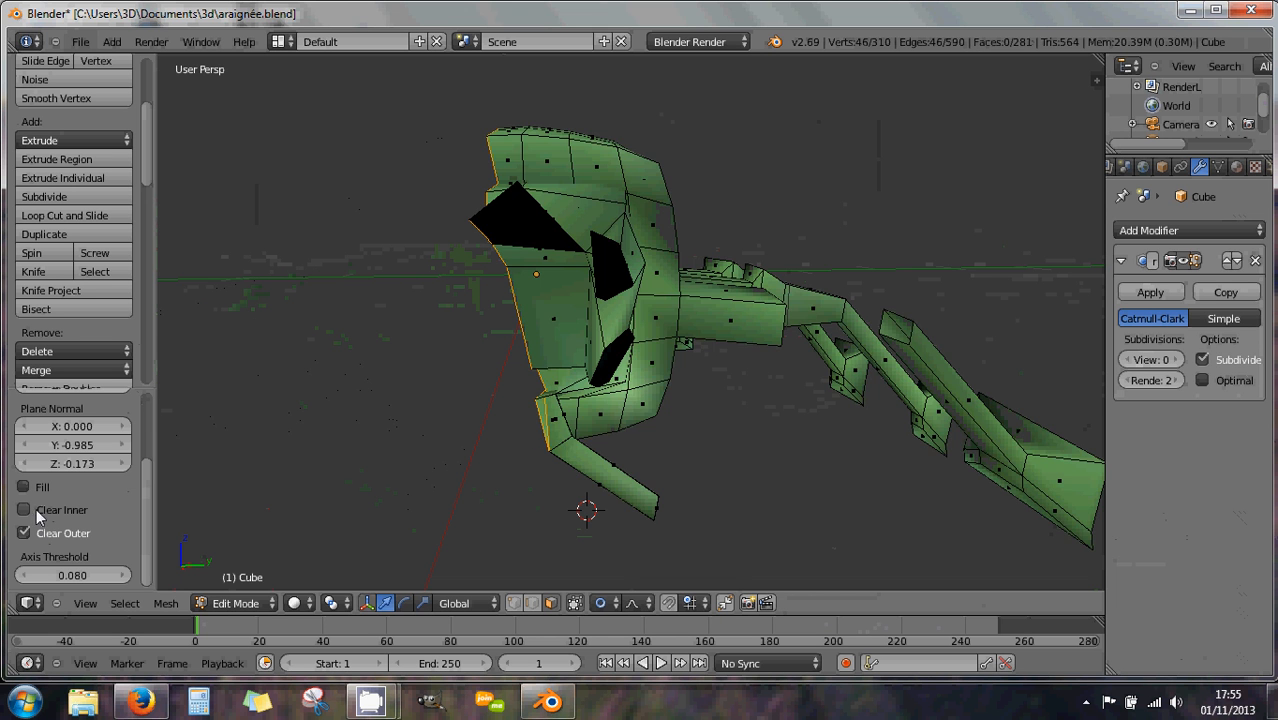
scroll(437, 481, "down", 4)
middle_click_drag(493, 449, 413, 468)
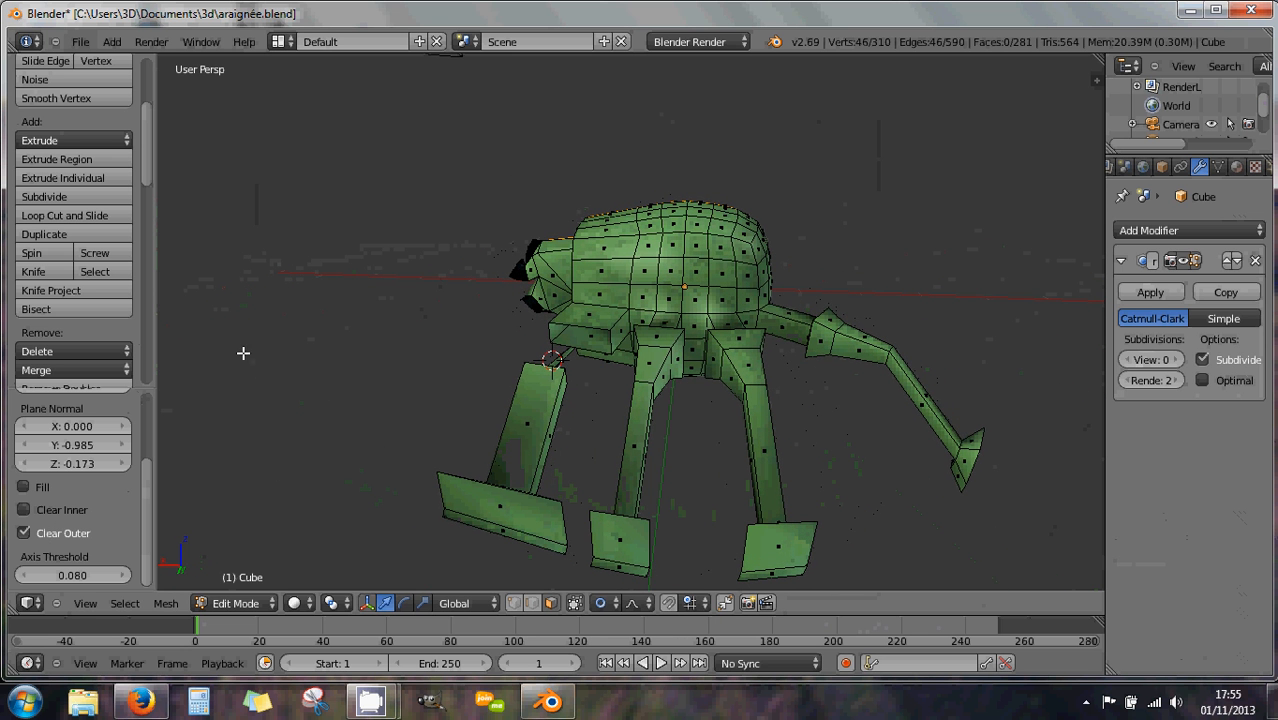
scroll(347, 384, "down", 2)
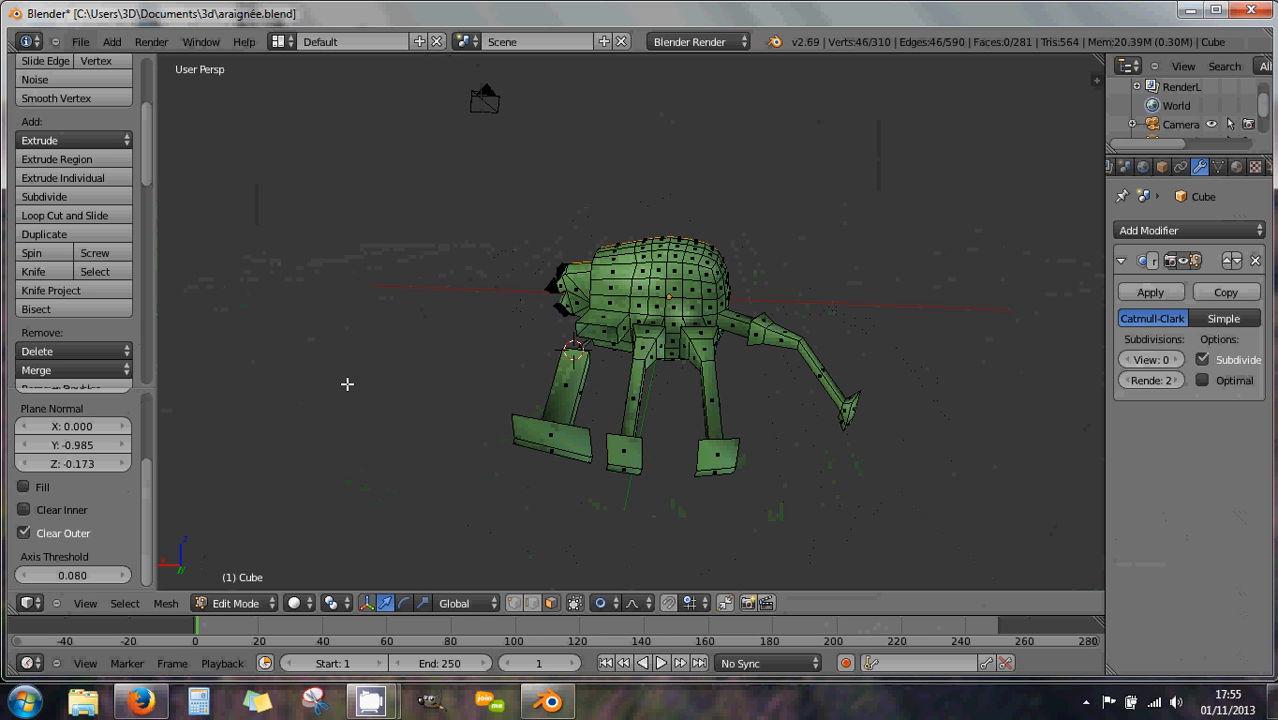
Adjust the bisect plane point to Y -0.171, Z 2.088 and its normal to X -0.010, Z -0.043
left_click_drag(148, 476, 152, 402)
middle_click_drag(398, 357, 644, 326)
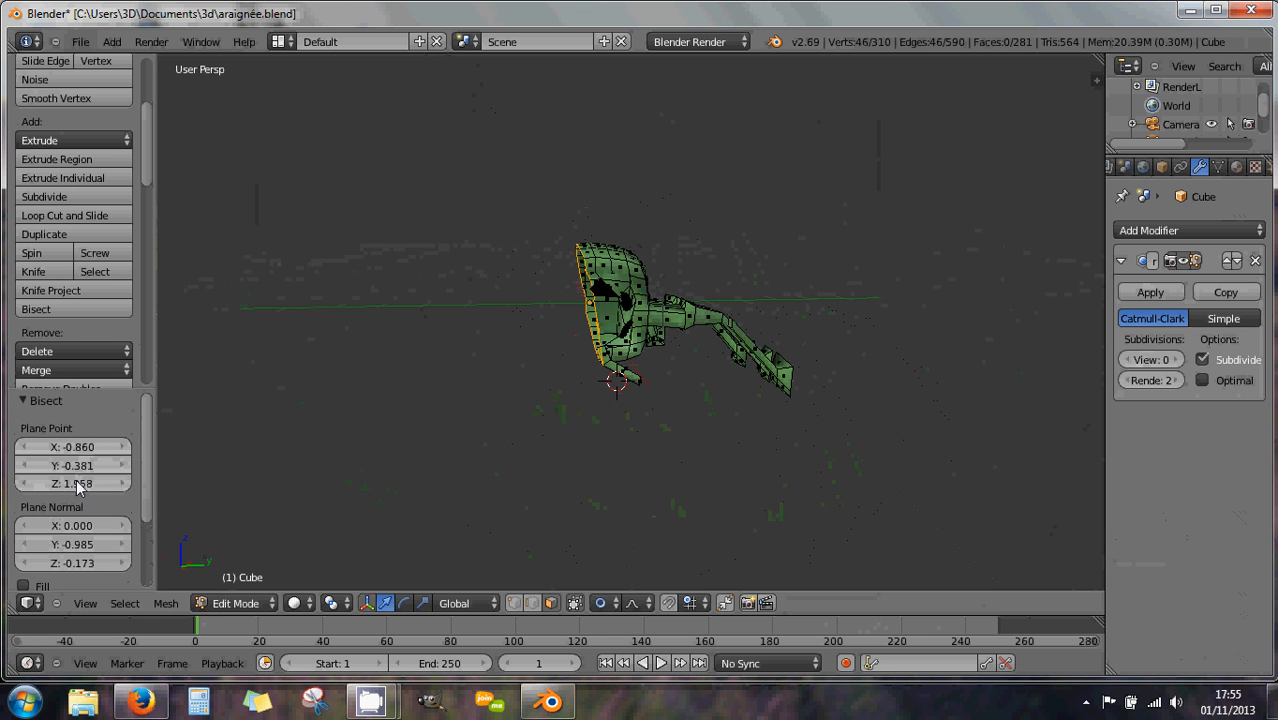
left_click_drag(83, 485, 1255, 481)
left_click_drag(1204, 473, 82, 484)
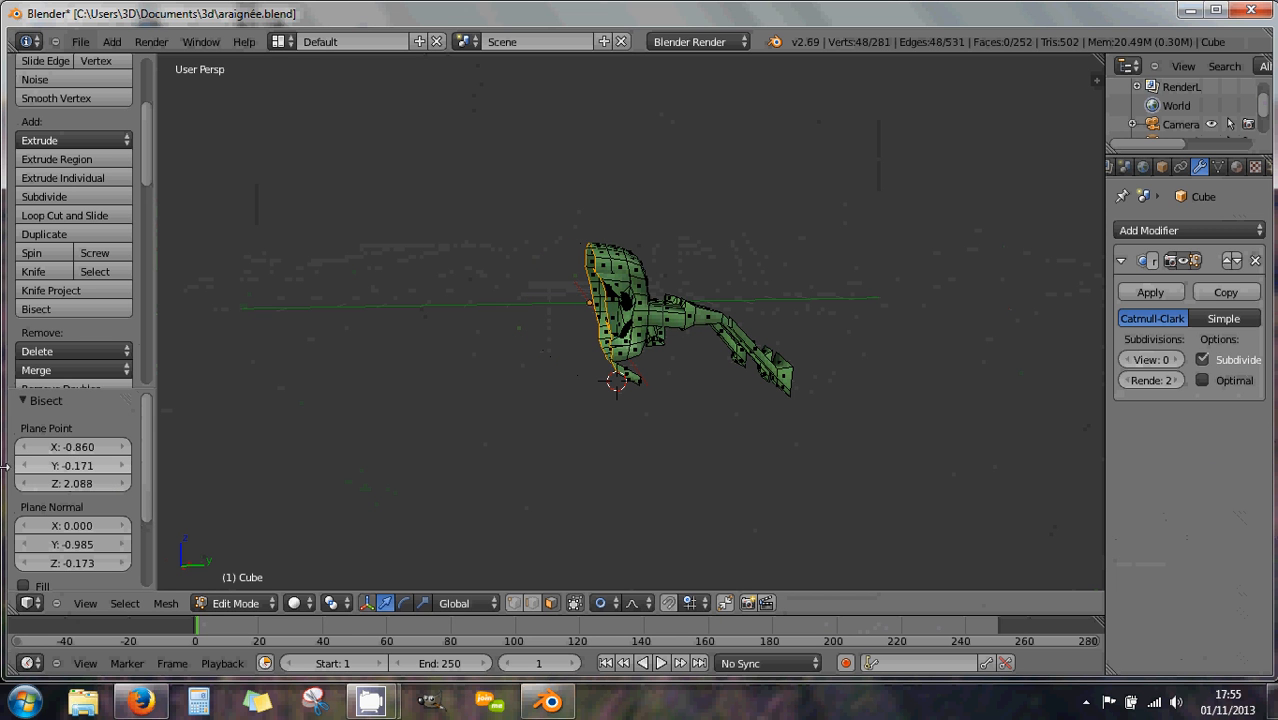
left_click_drag(80, 528, 80, 568)
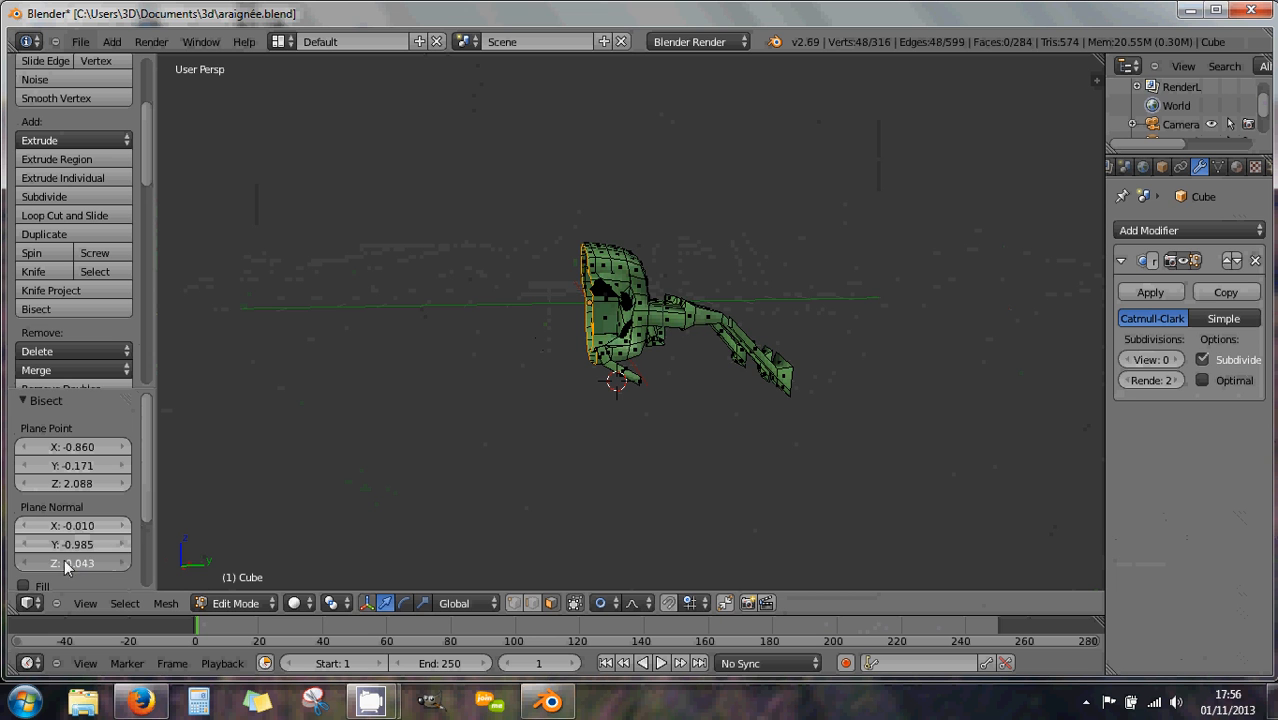
Straighten the spider's cut in Right view by setting the bisect plane normal Z to 0
key("KP_3")
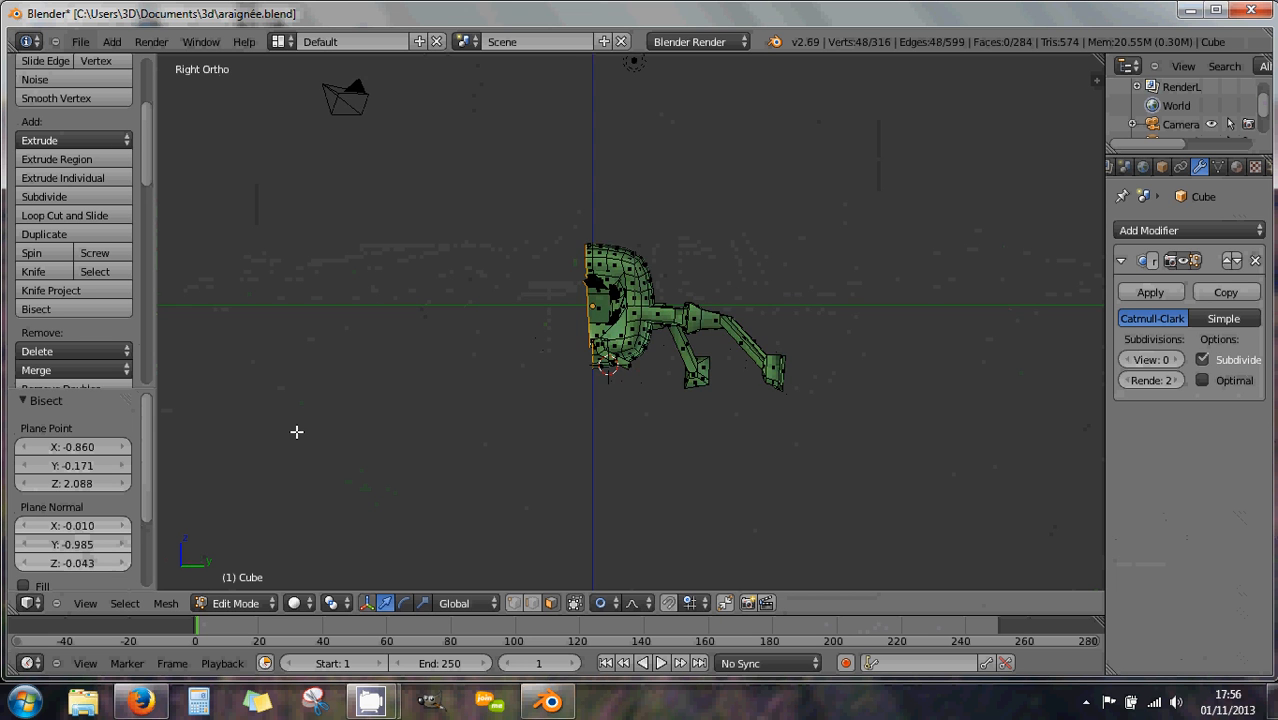
scroll(297, 431, "up", 6)
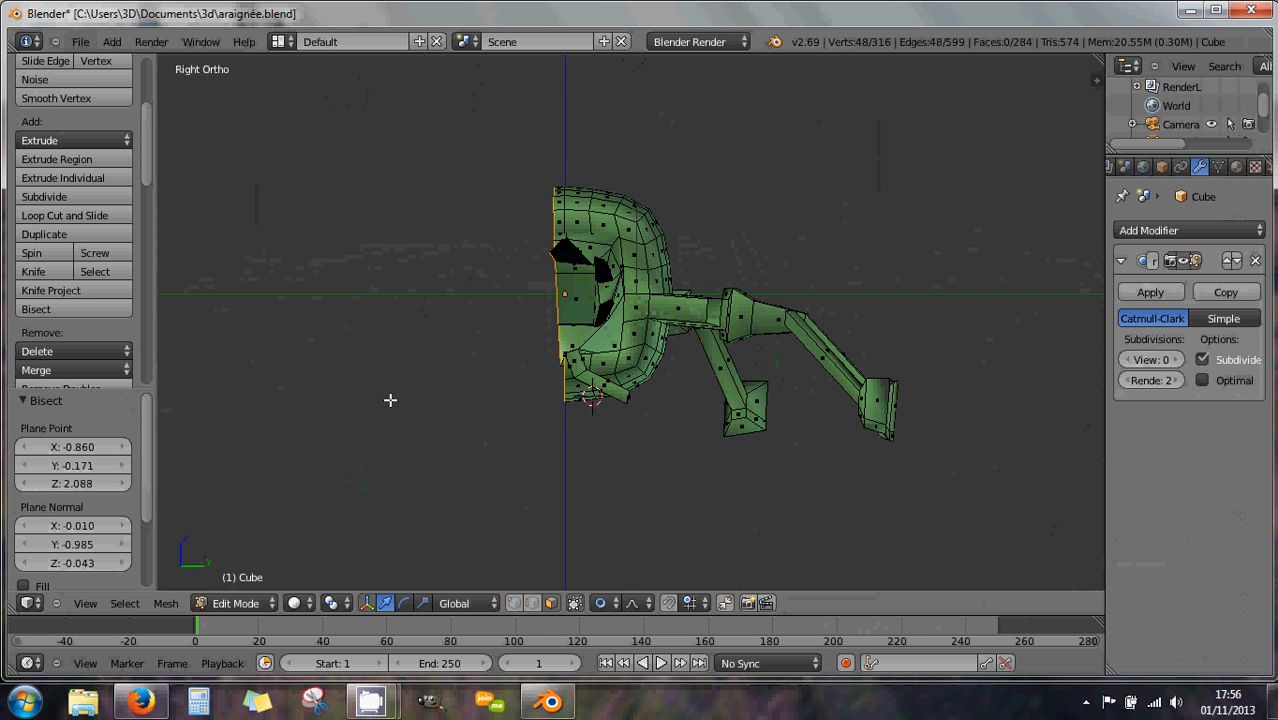
left_click(82, 564)
type("0")
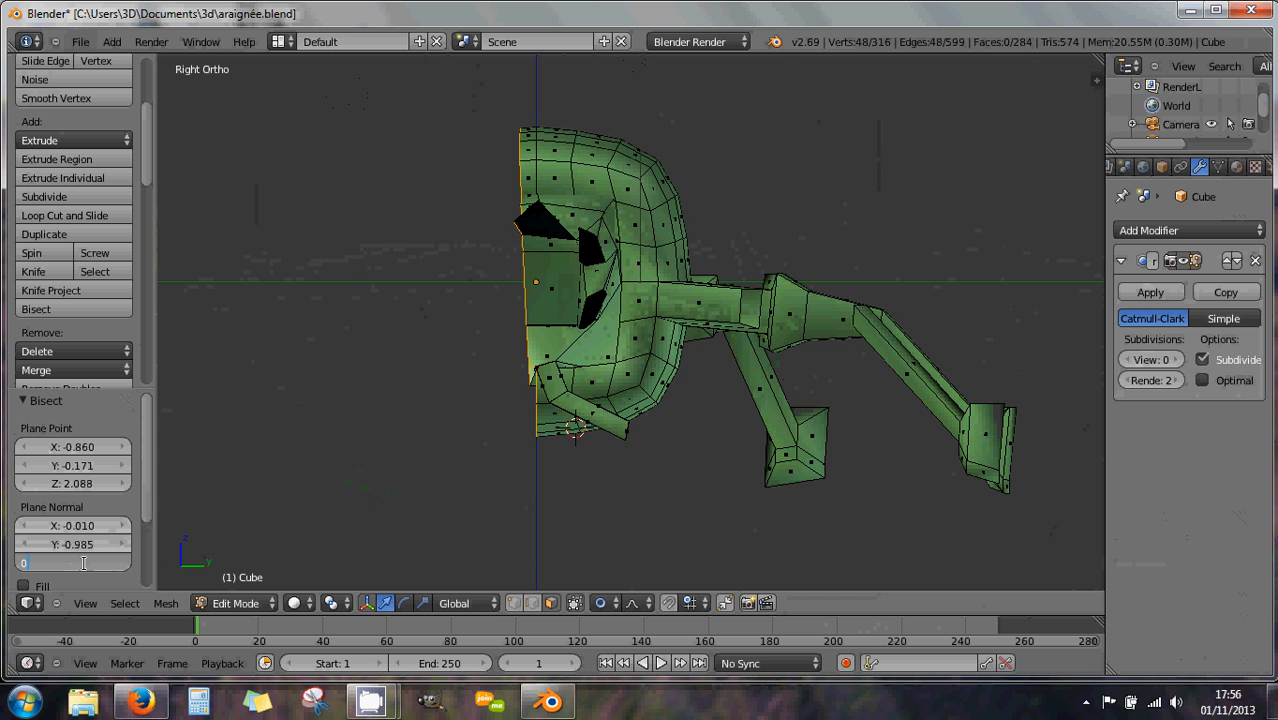
key("Return")
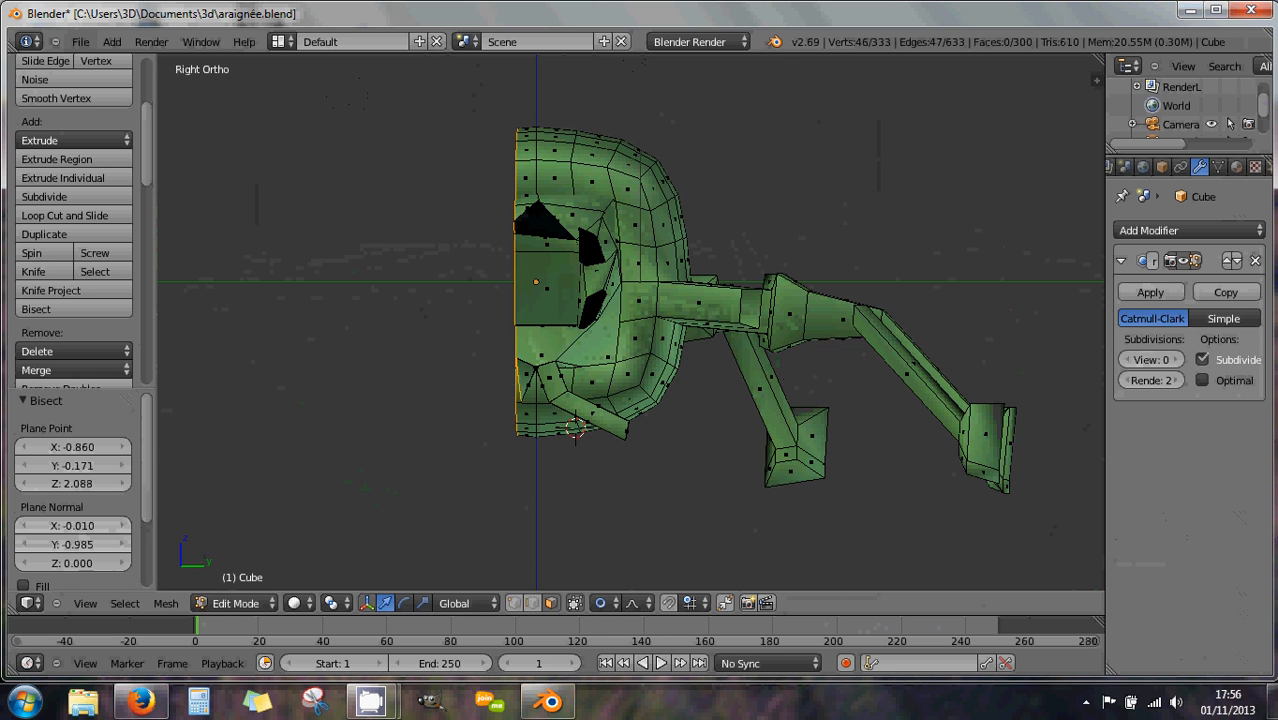
Centre the spider's cut on the model's middle axis by setting the bisect plane point Y to 0
left_click_drag(100, 466, 105, 466)
left_click(80, 468)
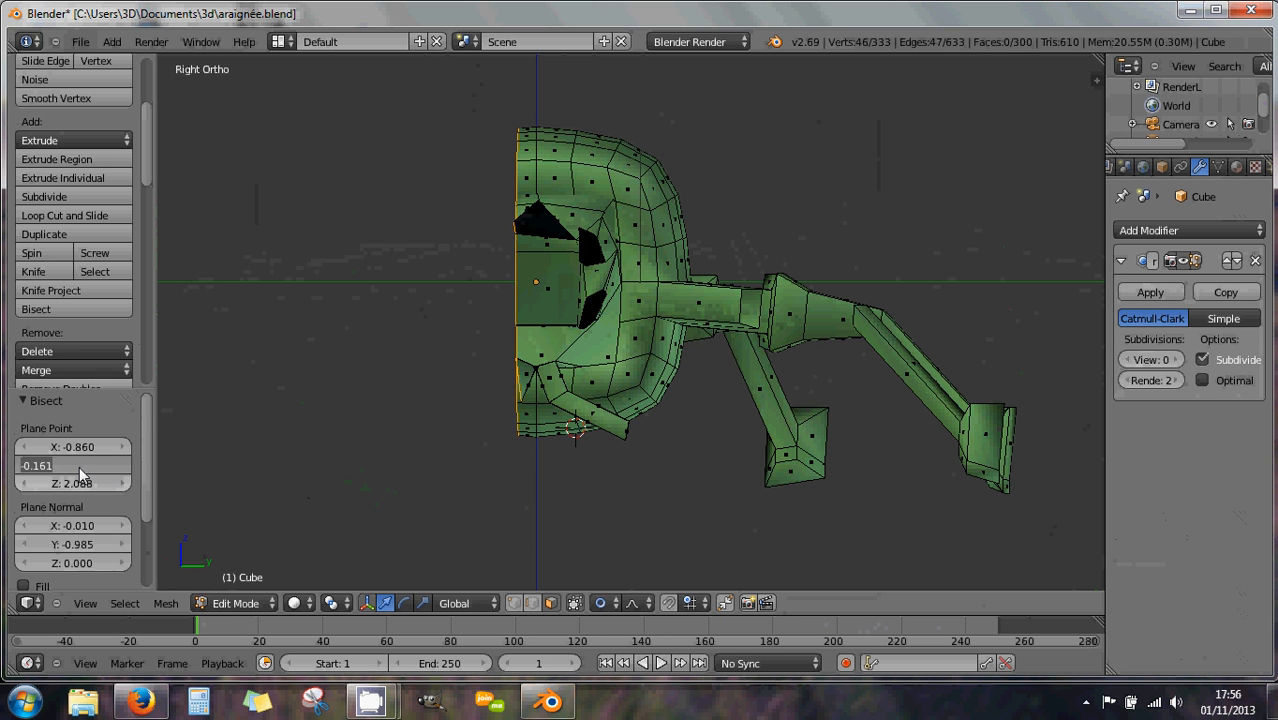
type("0")
key("Return")
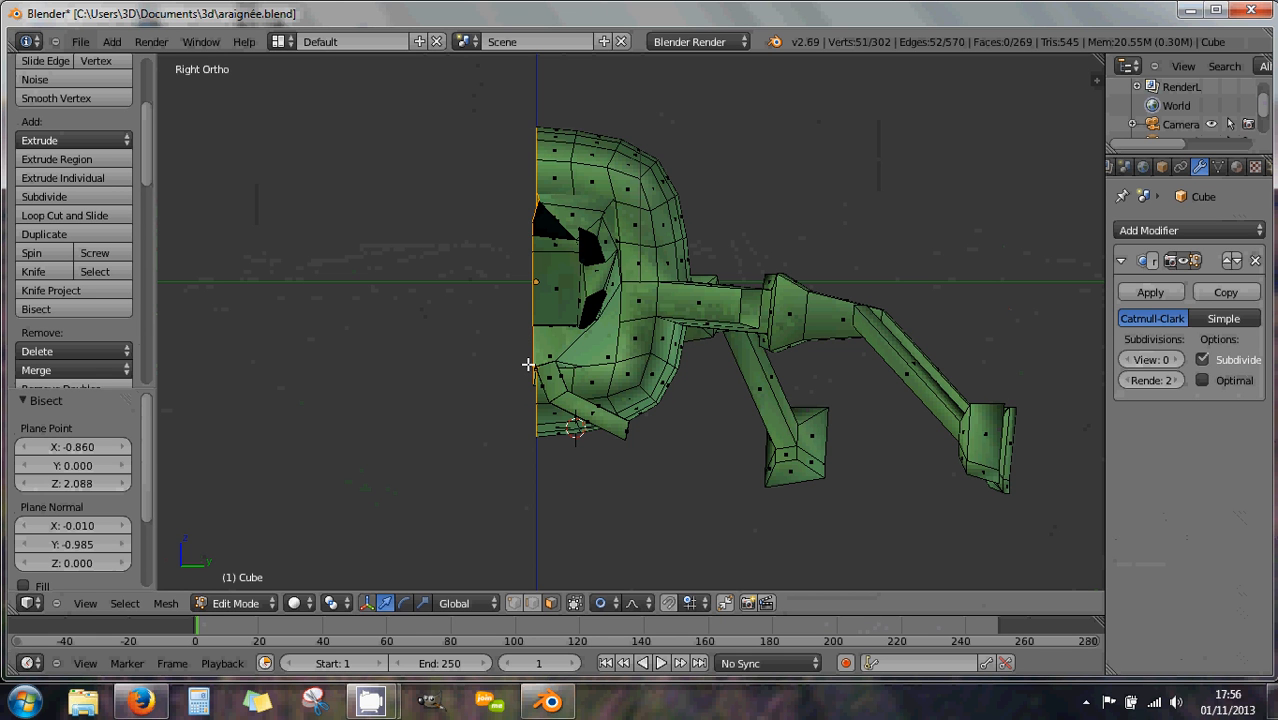
middle_click_drag(377, 343, 457, 377)
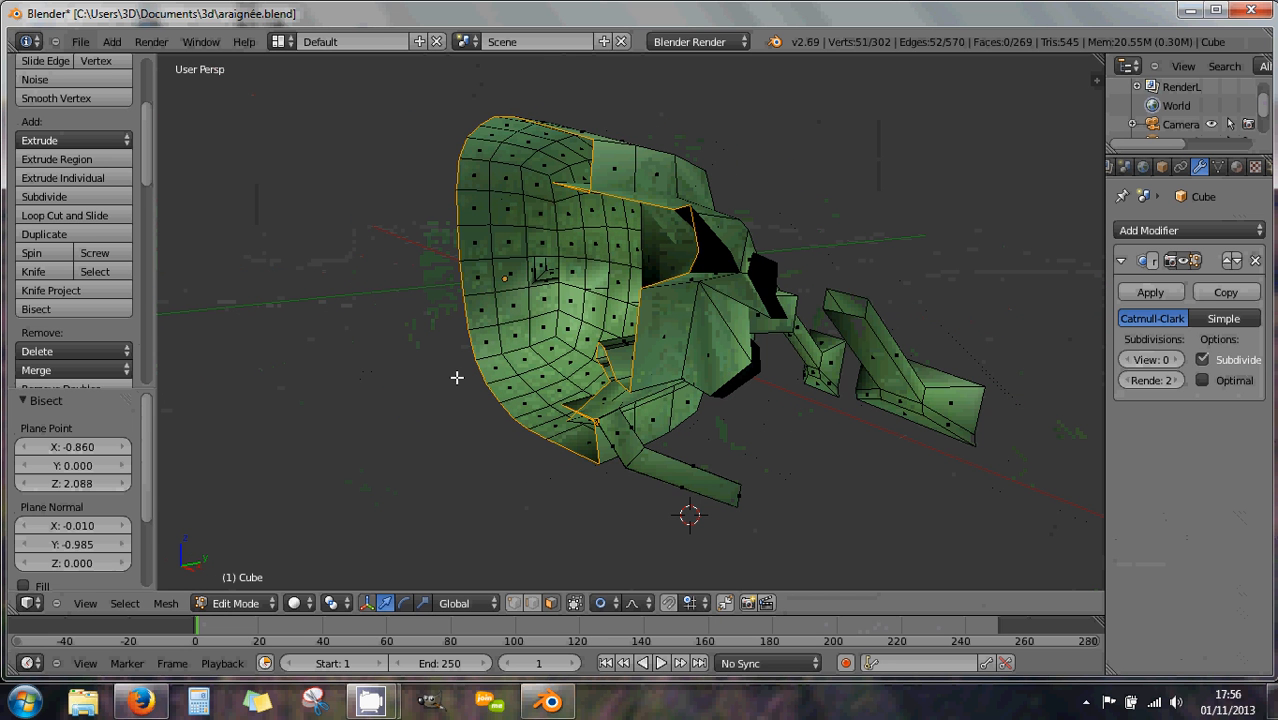
Turn Fill on and back off for the centred cut to compare the closed and open half
scroll(148, 489, "down", 3)
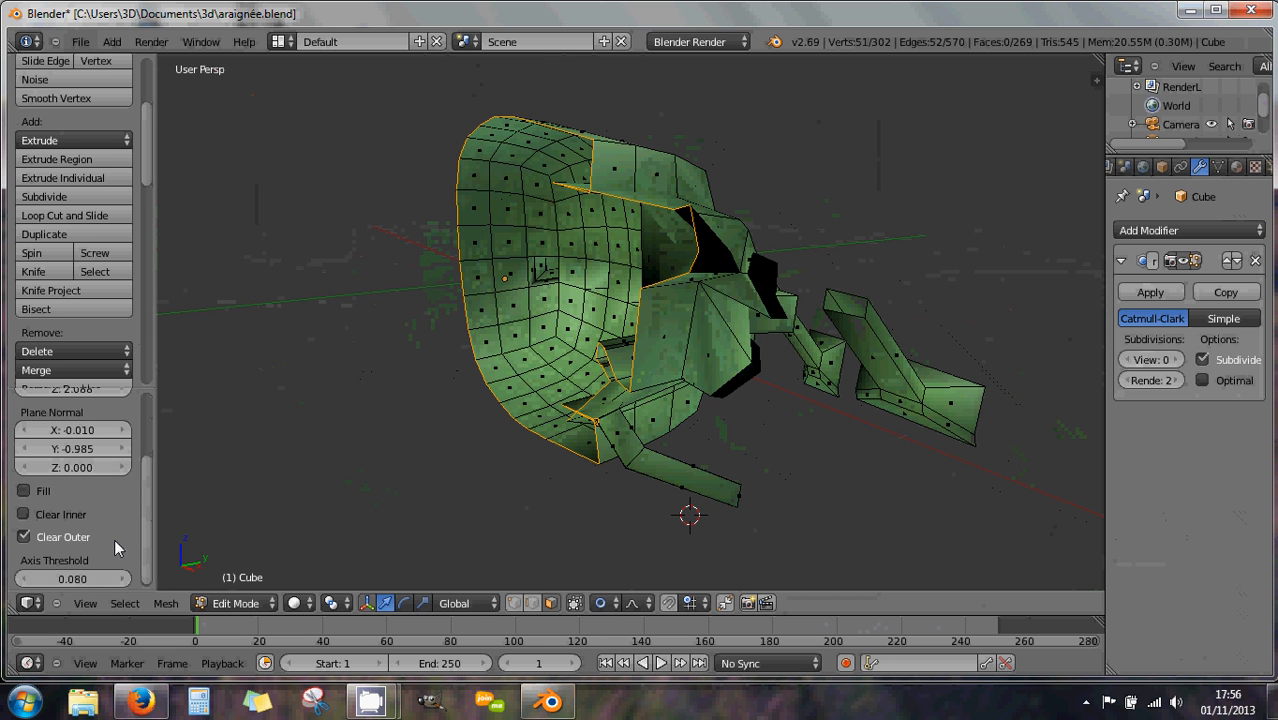
left_click(24, 491)
left_click(24, 491)
middle_click_drag(500, 435, 463, 401)
left_click(361, 464)
scroll(506, 402, "down", 2)
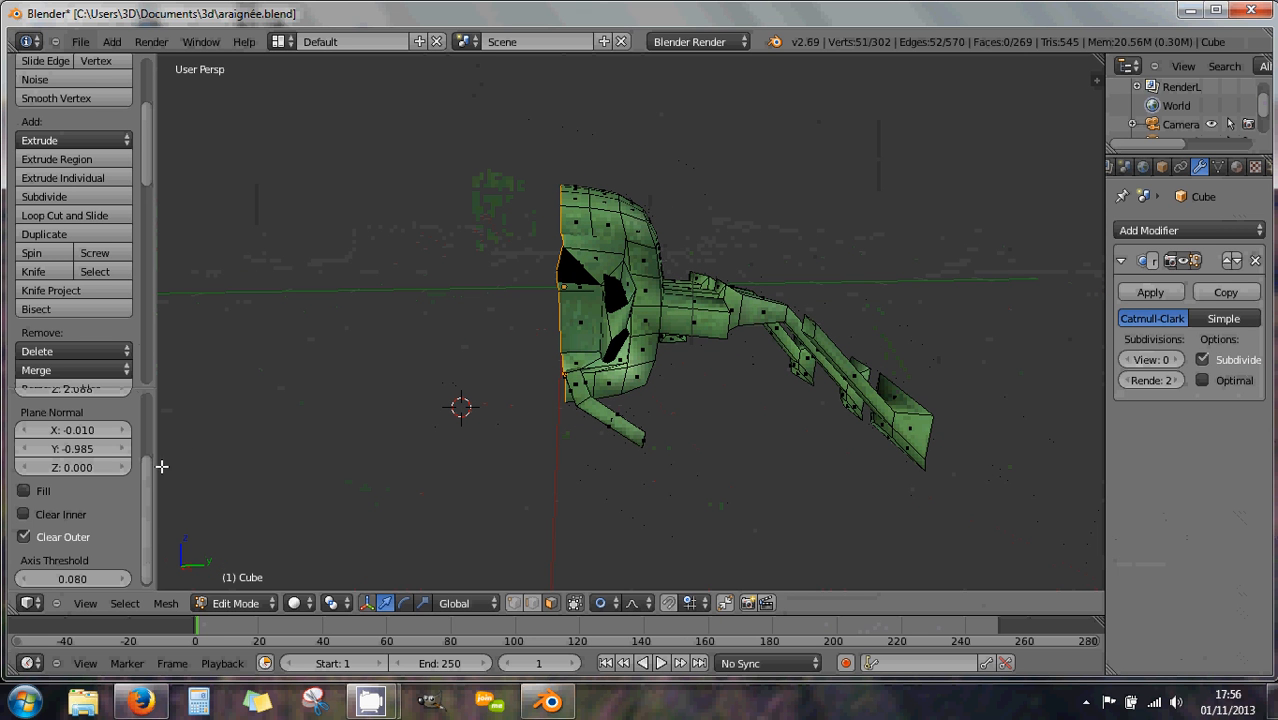
Set the bisect plane point X to -0.930 and, after trying an offset, set Y to 0
left_click_drag(145, 474, 147, 408)
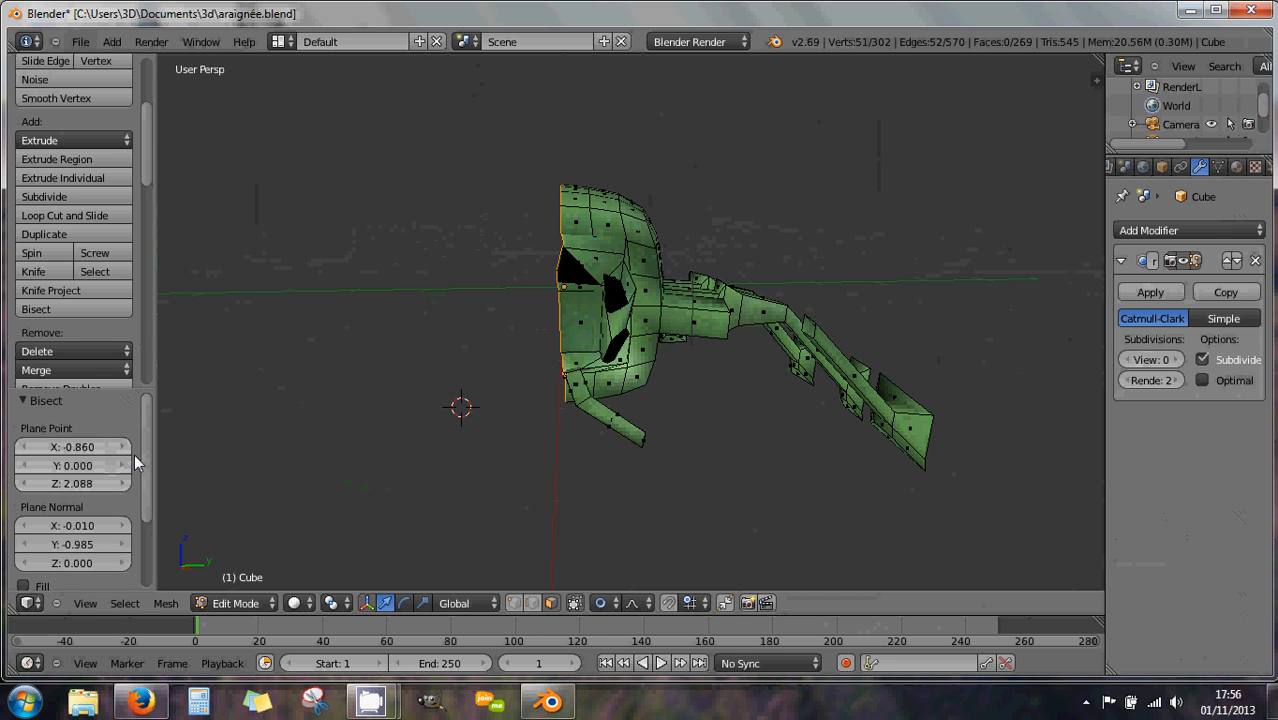
mouse_move(88, 448)
left_mouse_down()
mouse_move(106, 455)
mouse_move(81, 447)
mouse_move(76, 482)
mouse_move(82, 468)
left_mouse_up()
left_click(75, 467)
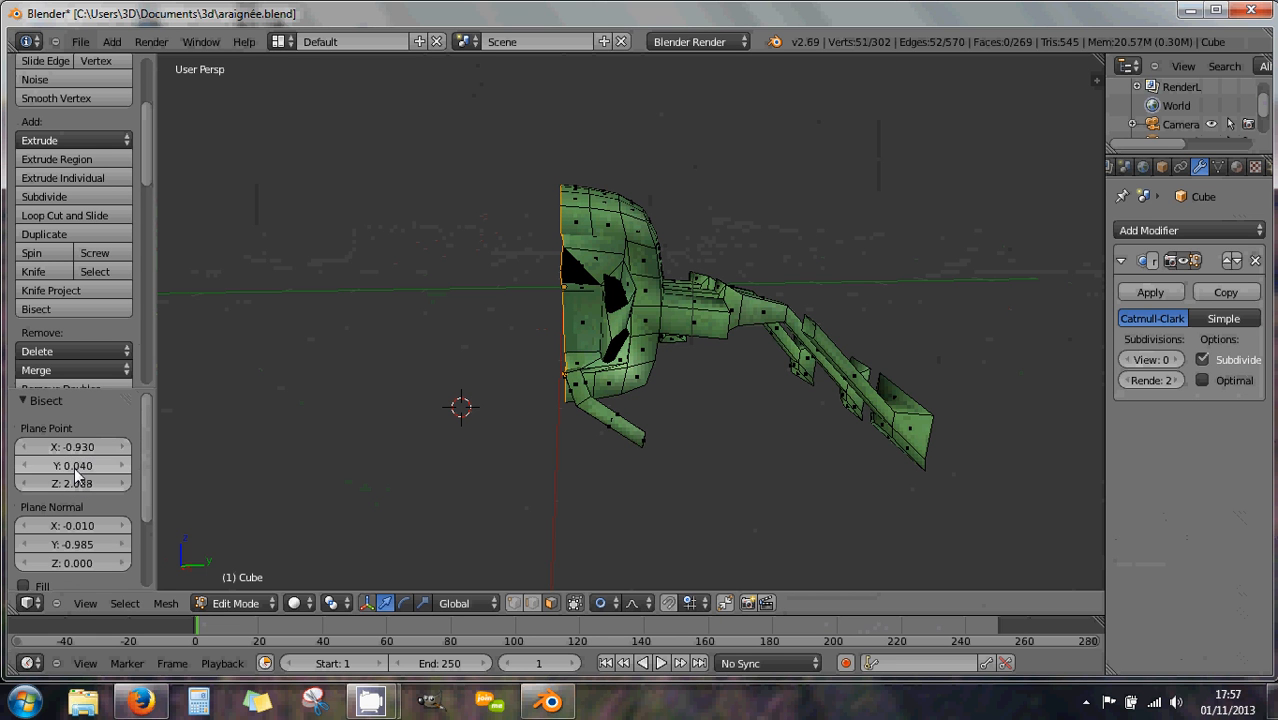
type("0.04")
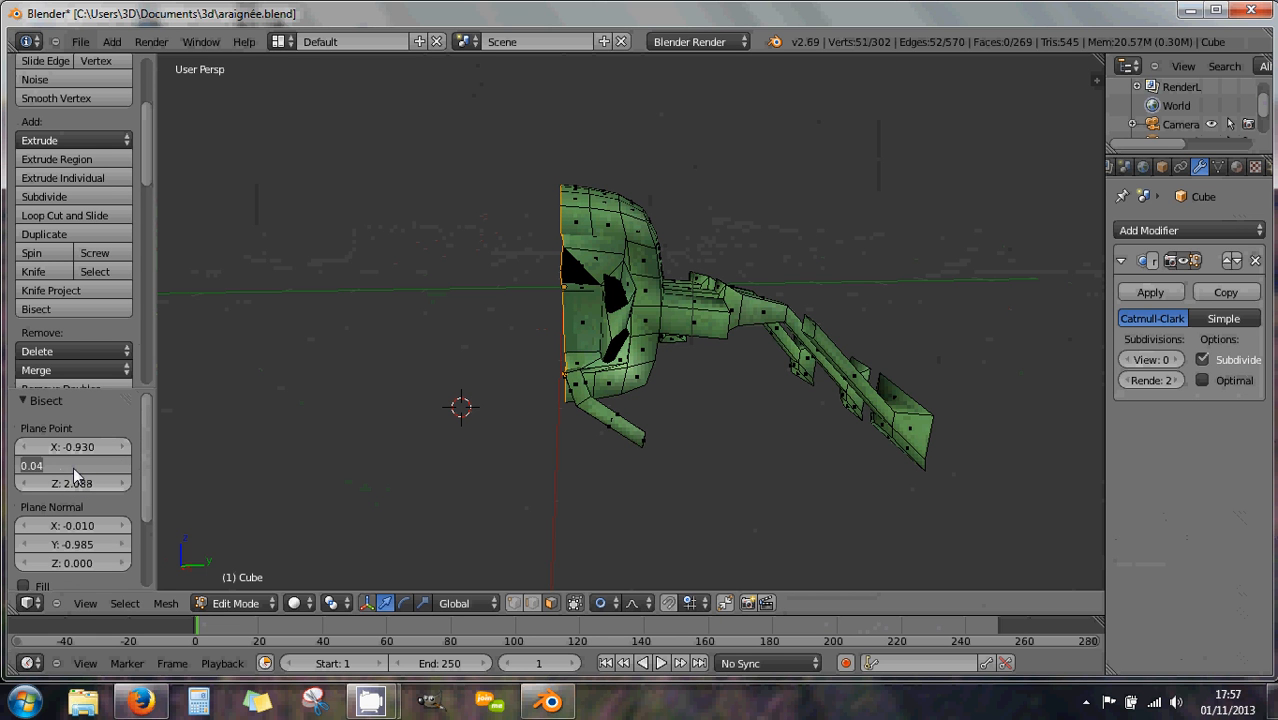
type("0")
key("Return")
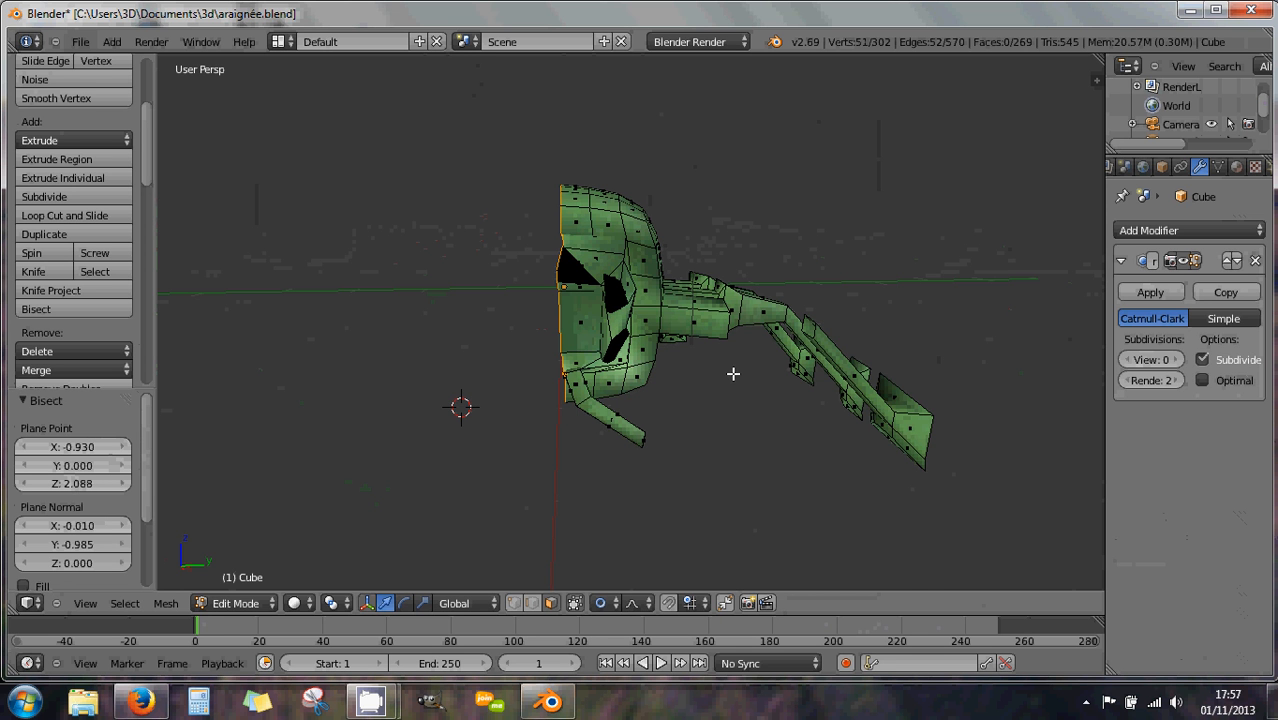
Examine the halved spider and its cut edge from the outside, the Right view and the open inner side
middle_click_drag(733, 371, 521, 375)
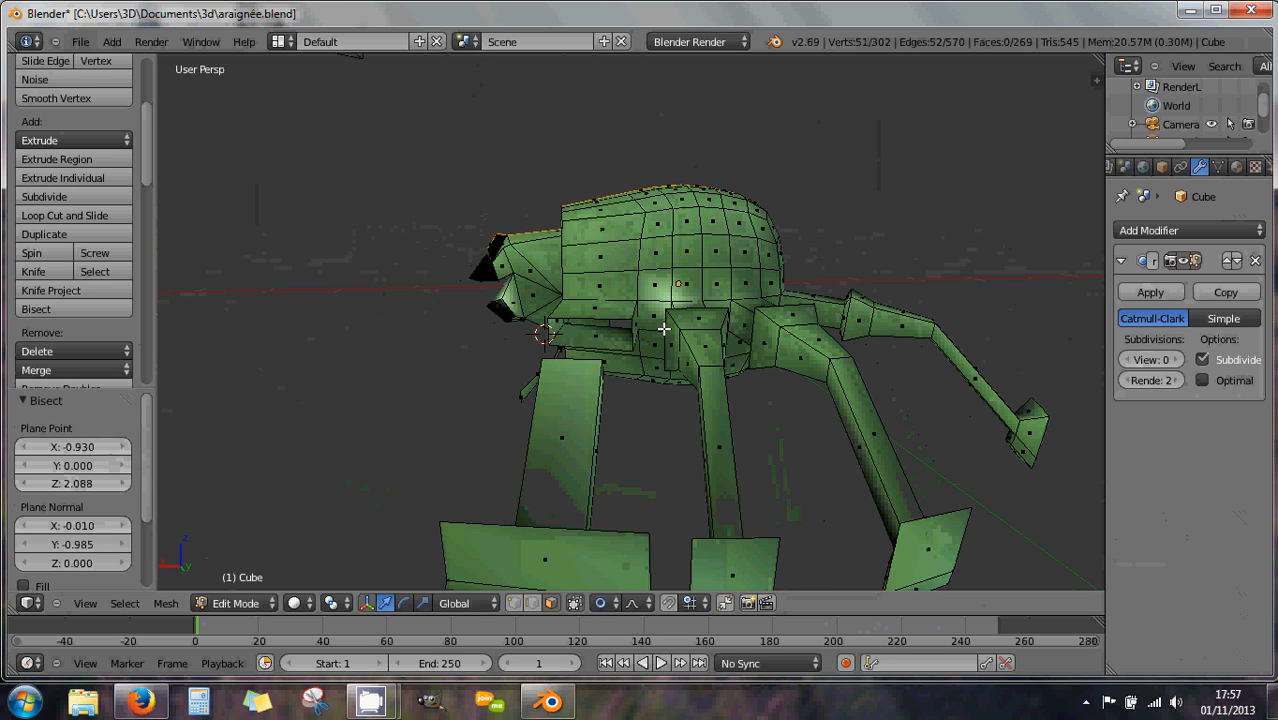
middle_click_drag(655, 352, 596, 352)
key("KP_3")
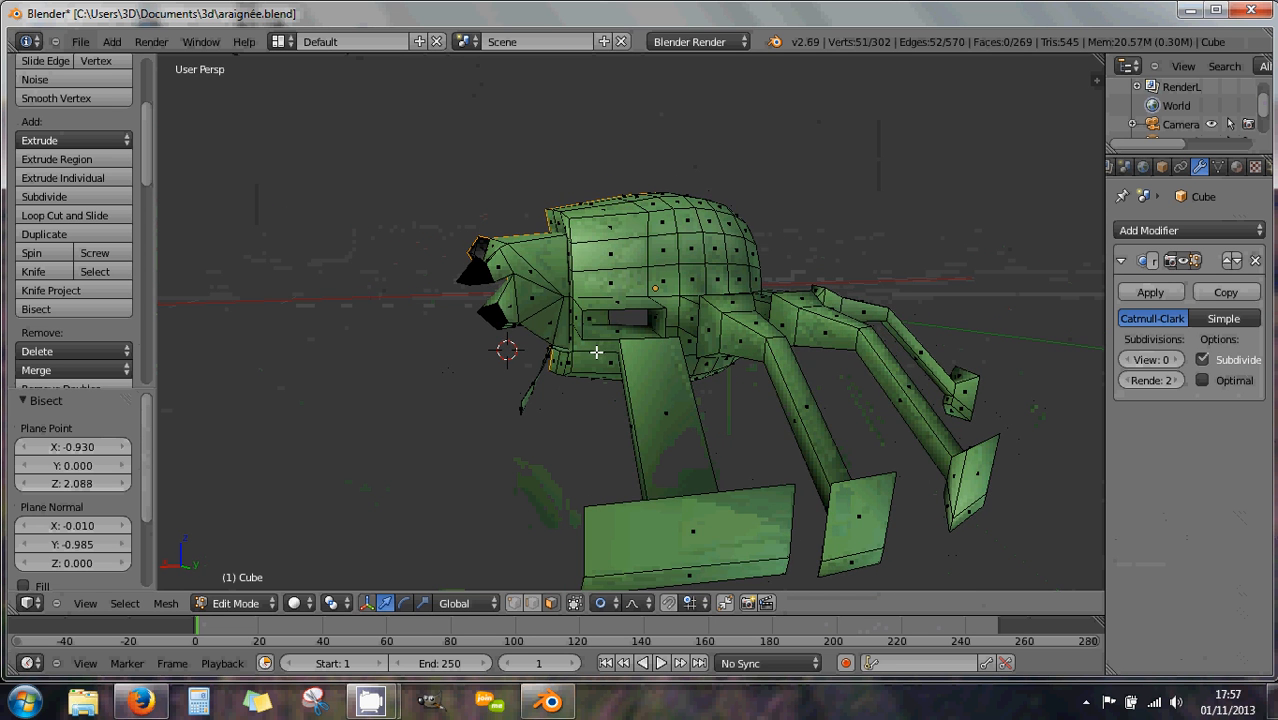
key("KP_3")
key("KP_8")
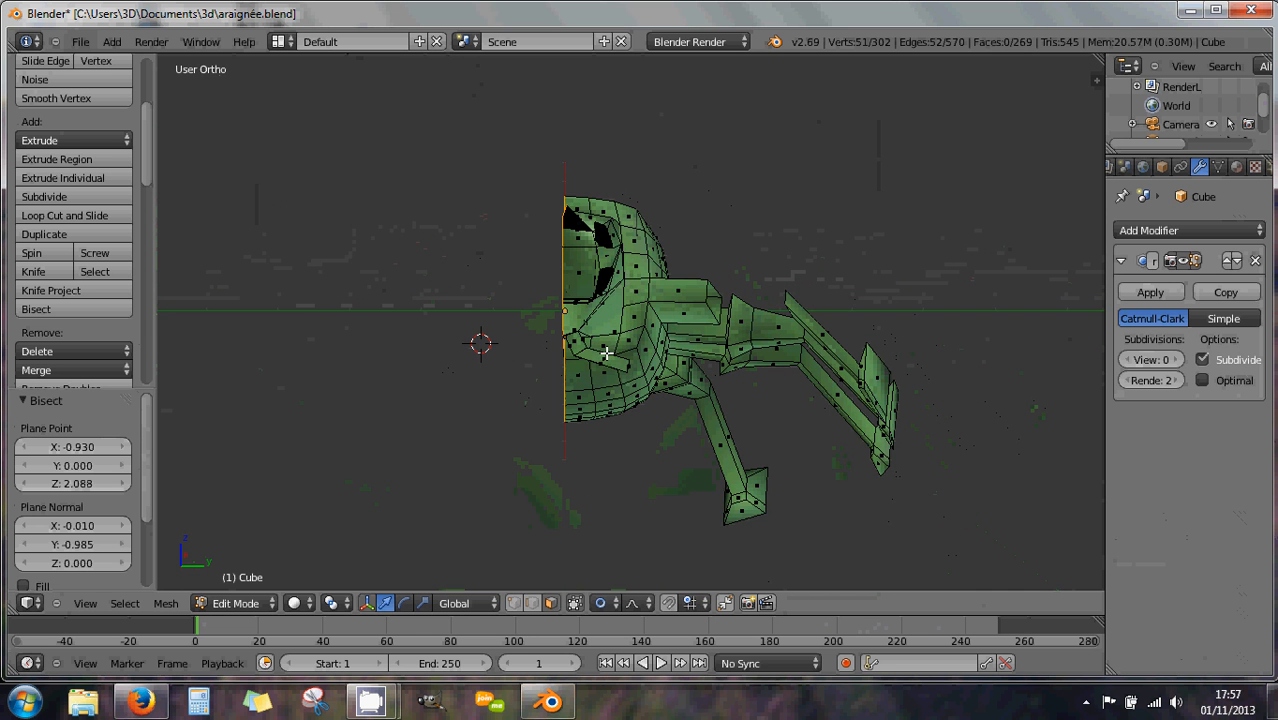
key("KP_3")
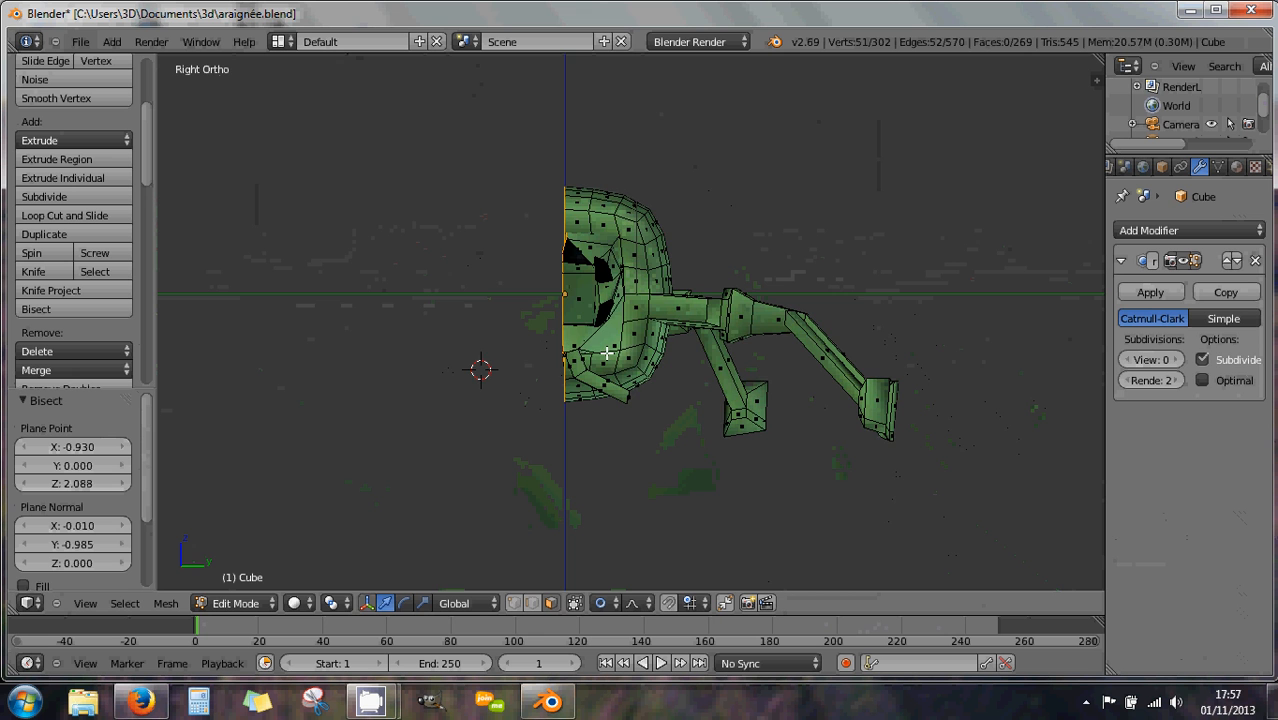
key("KP_4")
key("KP_4")
key("KP_4")
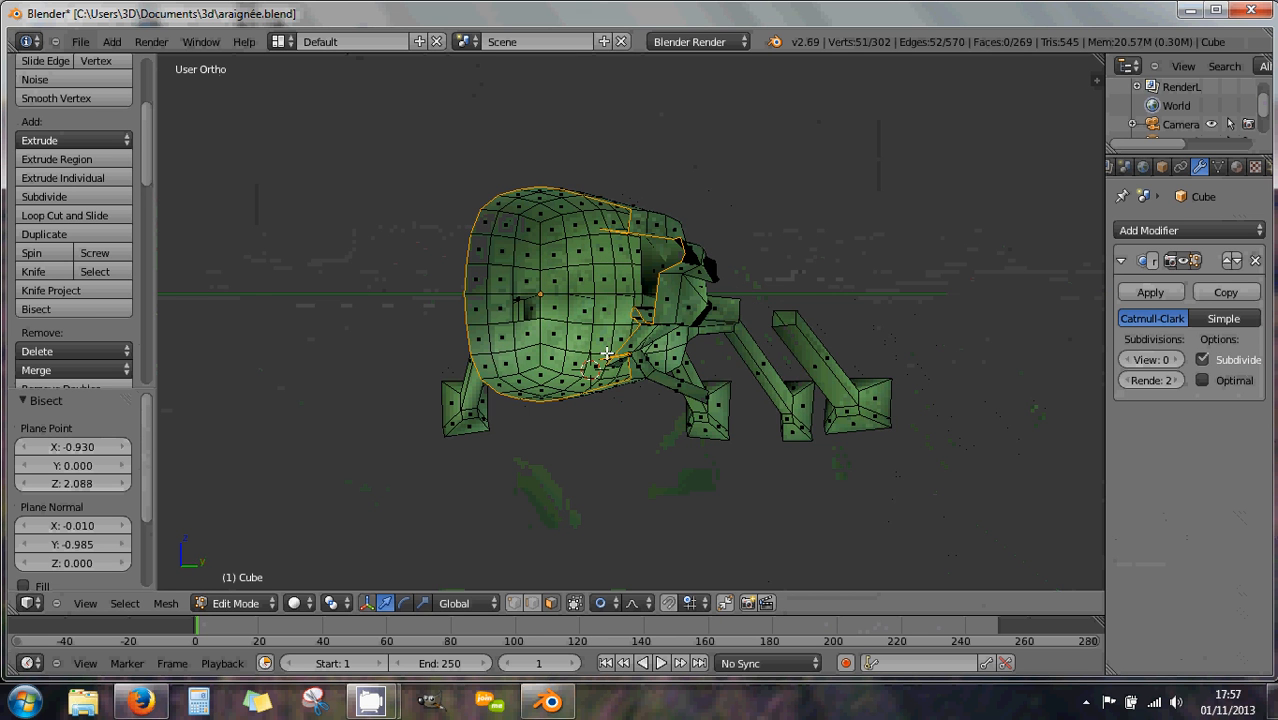
key("KP_4")
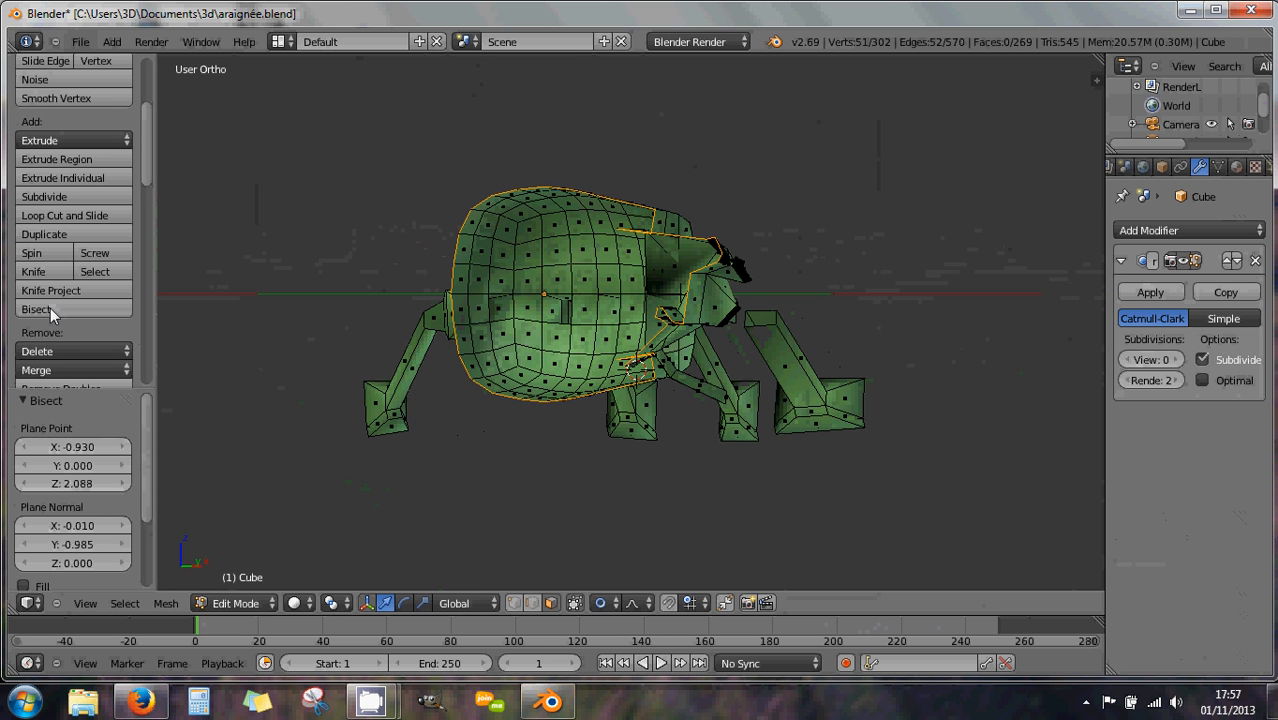
Try a near-vertical bisect through the abdomen with only the cut edge selected, and undo it
left_click_drag(522, 147, 555, 455)
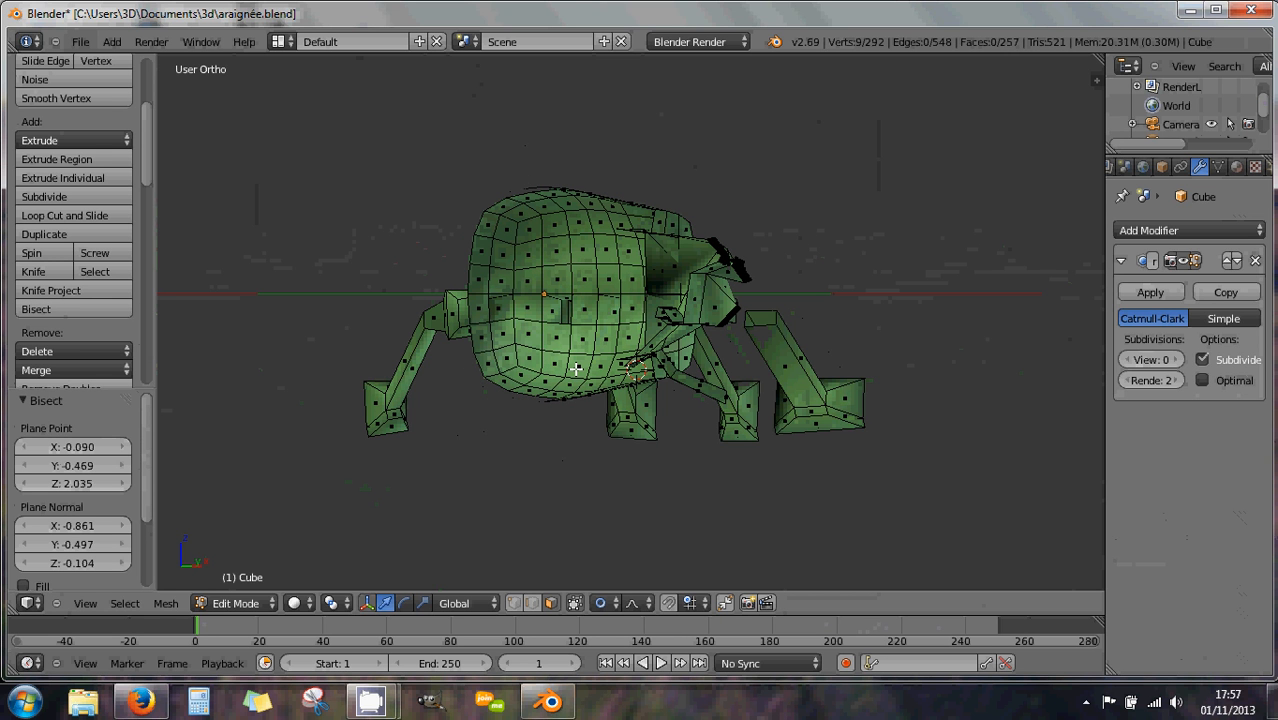
key("a")
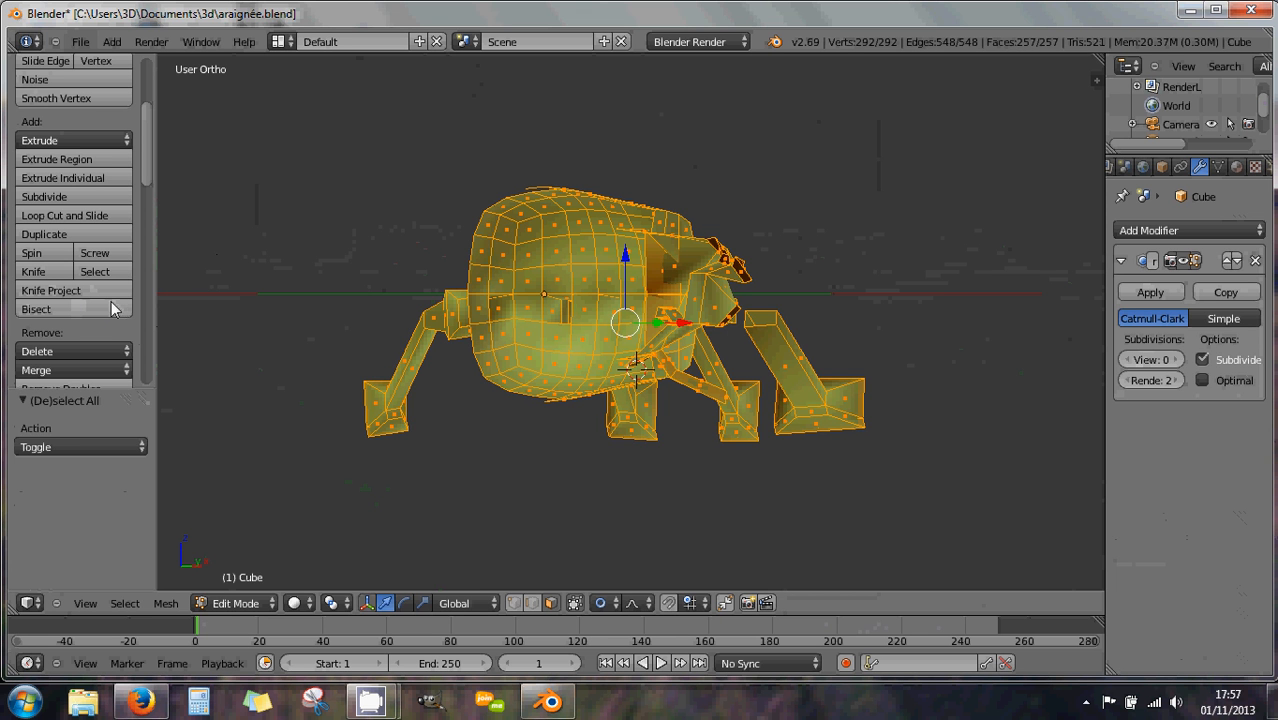
key("ctrl+z")
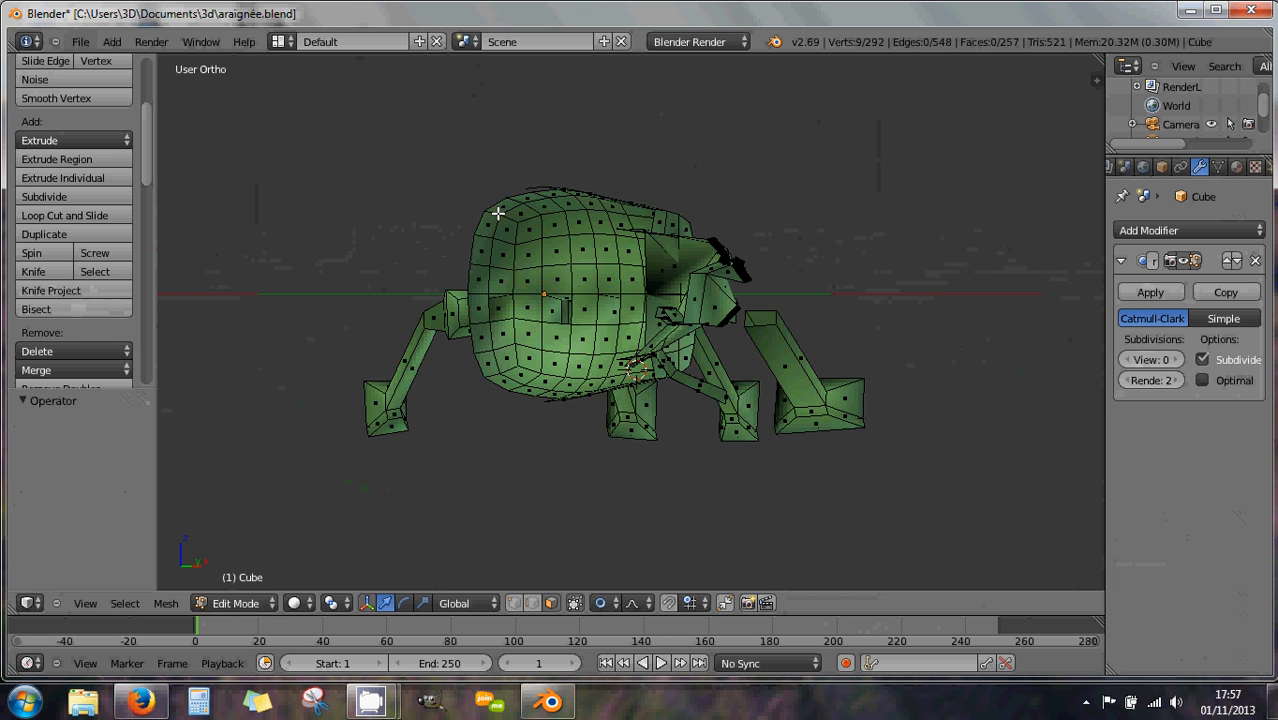
key("ctrl+z")
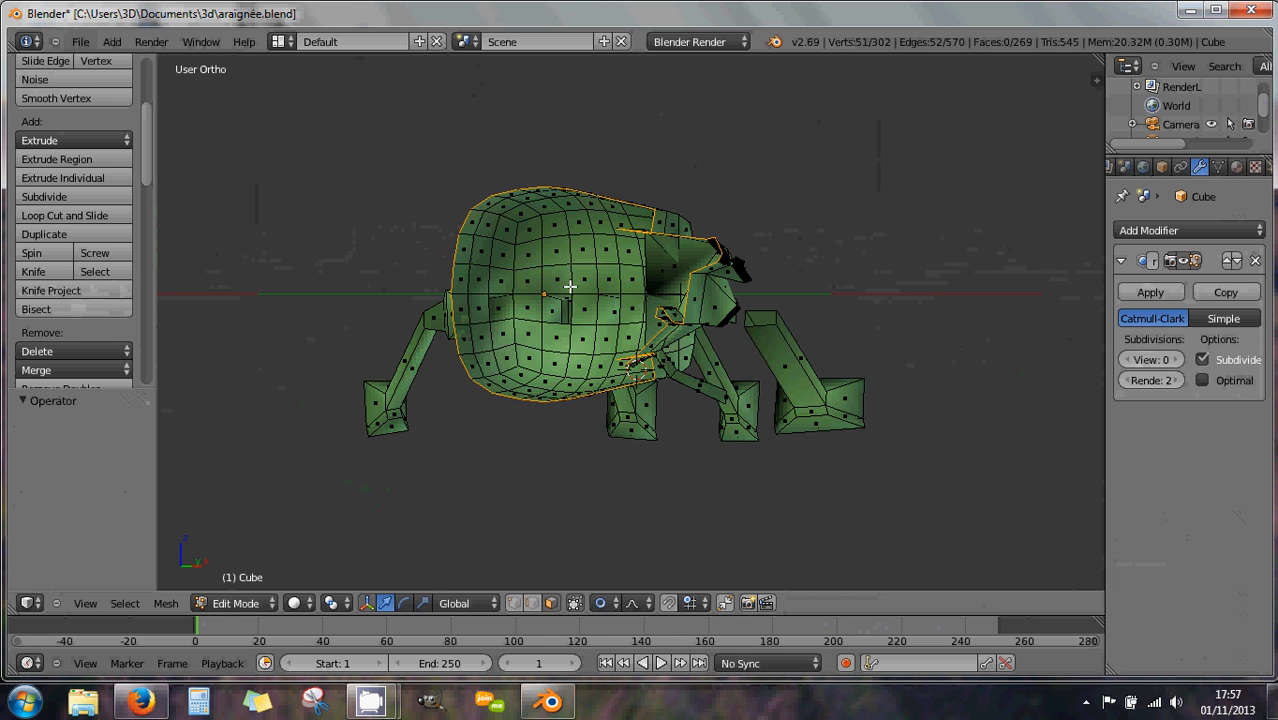
Select the whole half-spider mesh and set the Subdivision Surface modifier's View level to 1
key("a")
key("a")
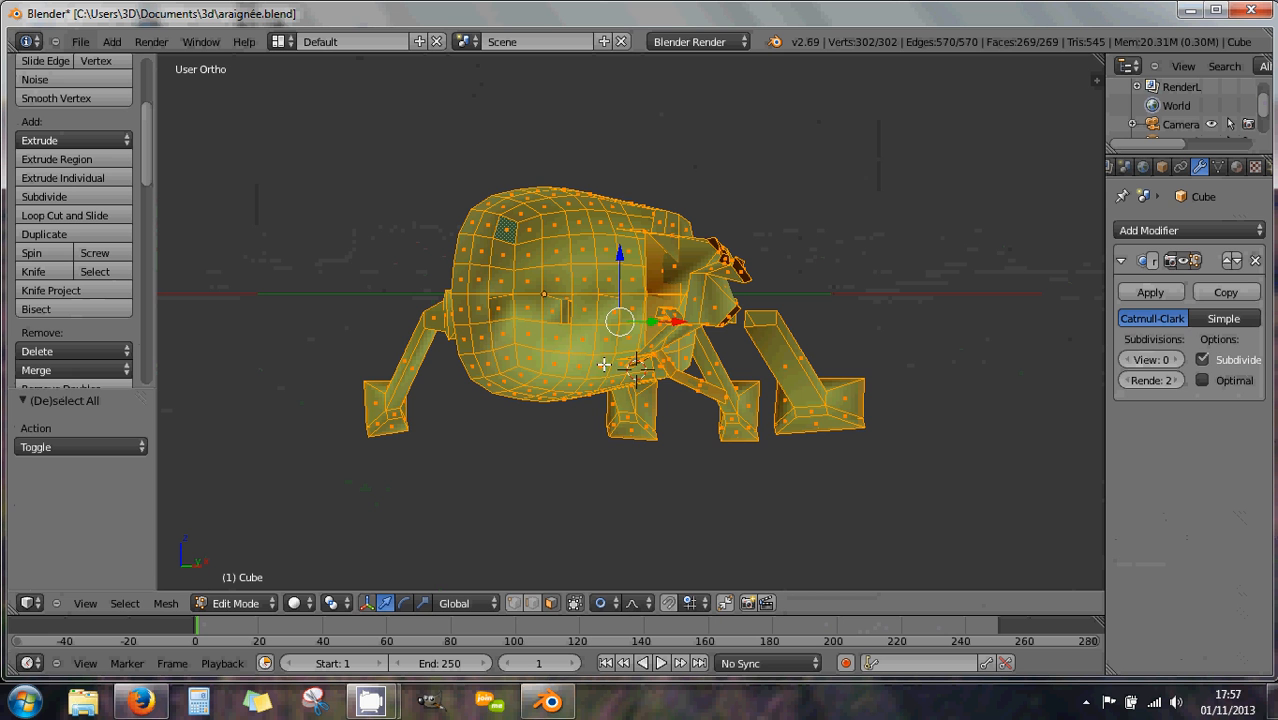
left_click(1174, 360)
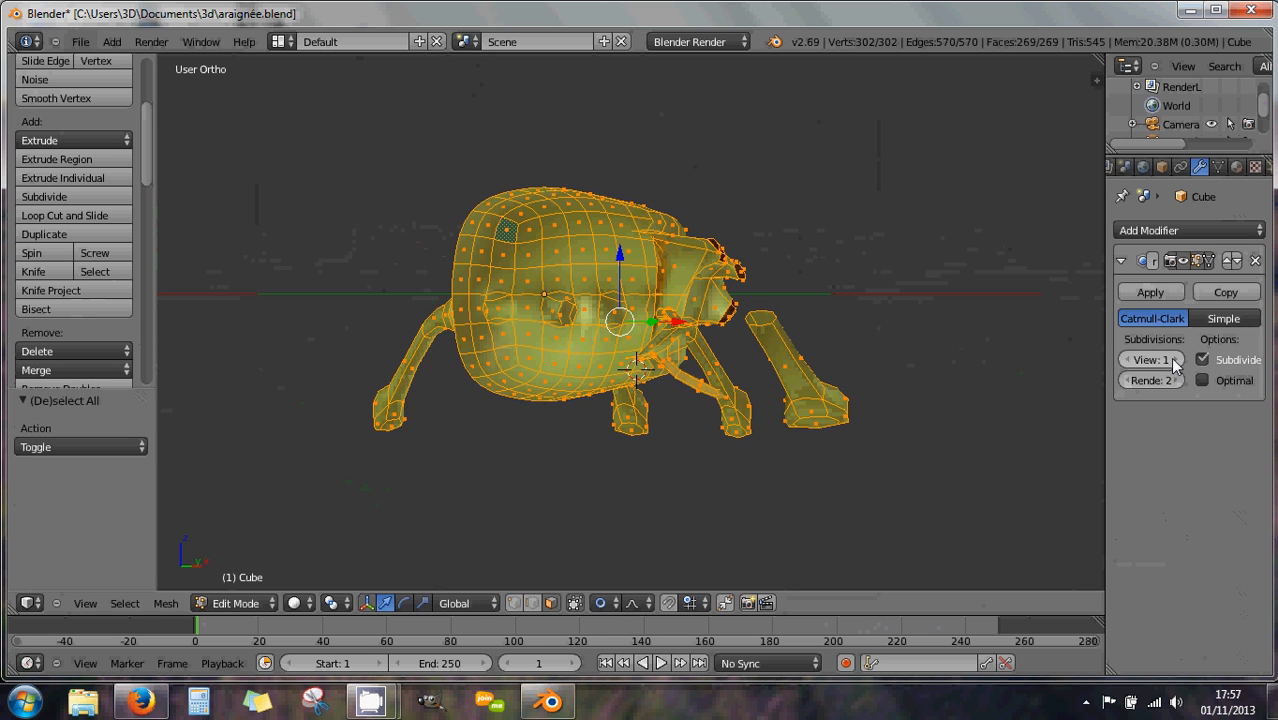
Set the Subdivision Surface modifier's View level to 2 and check the half-spider from its outer and open inner sides
left_click(1174, 360)
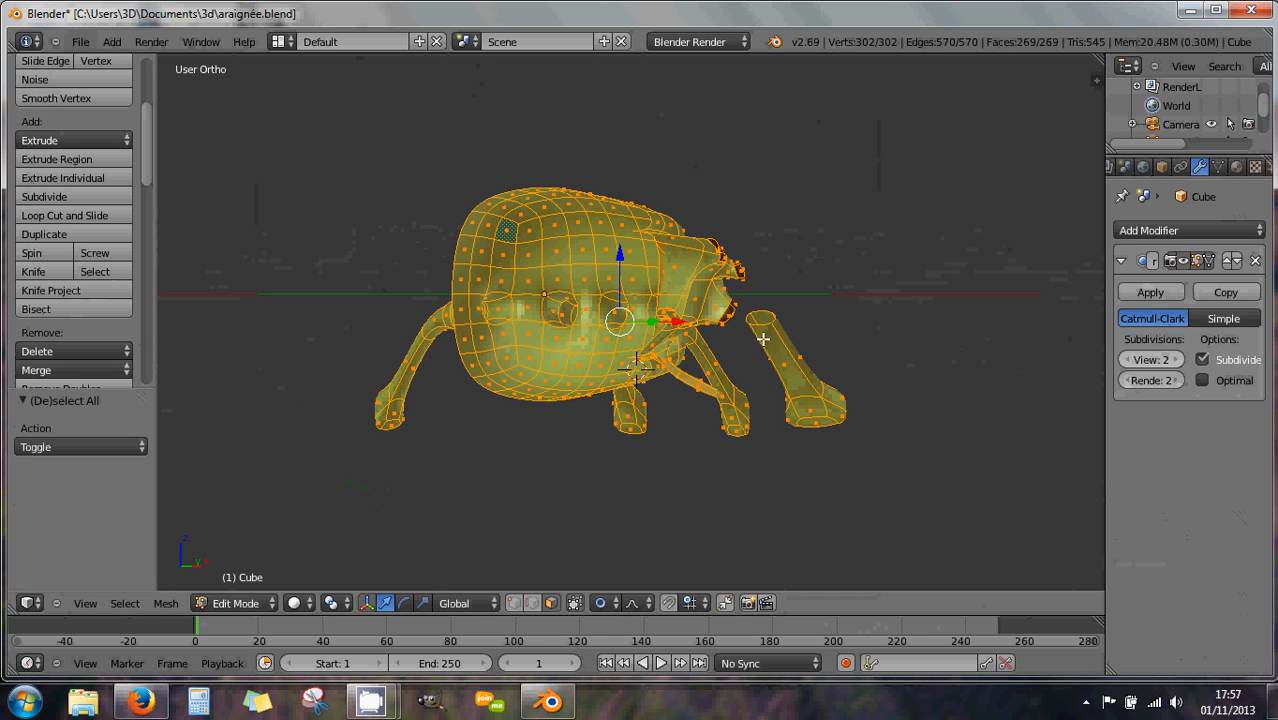
key("KP_5")
middle_click_drag(714, 330, 436, 397)
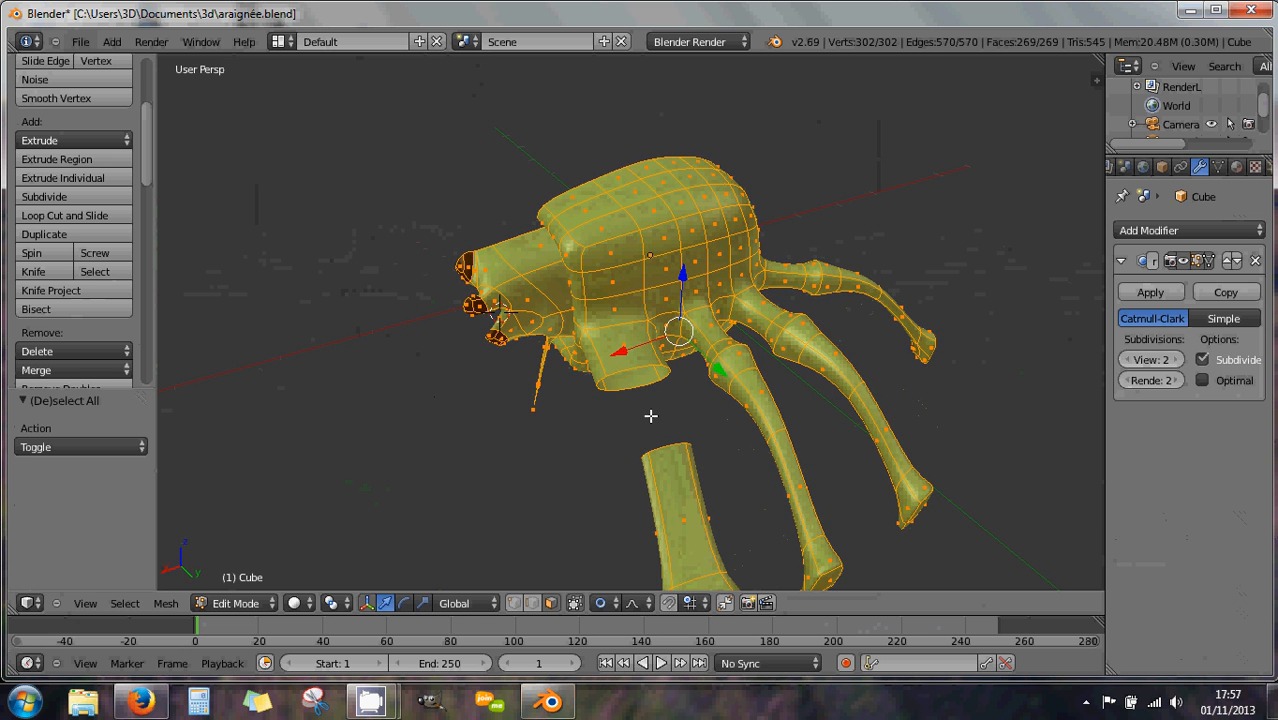
middle_click_drag(568, 394, 783, 353)
middle_click_drag(643, 380, 662, 312)
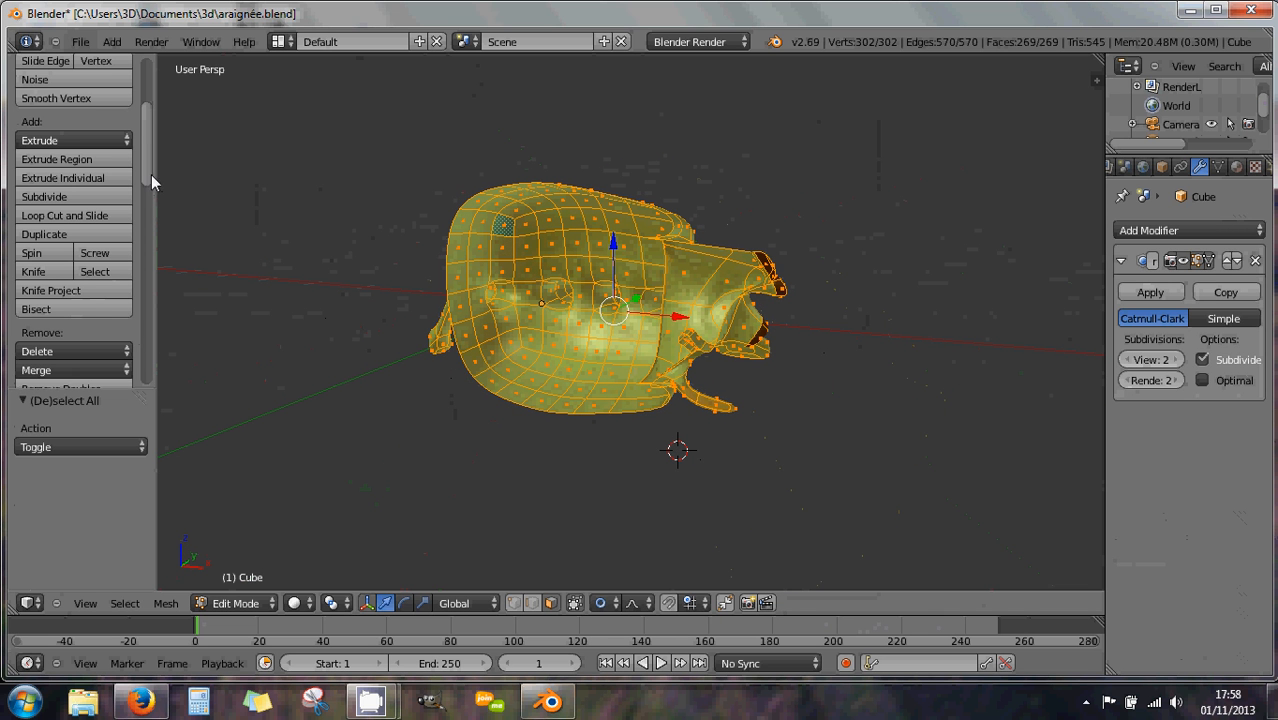
Bisect the fully selected half-spider mesh along a near-vertical, slightly slanted line through the abdomen
scroll(148, 187, "down", 3)
left_click(84, 246)
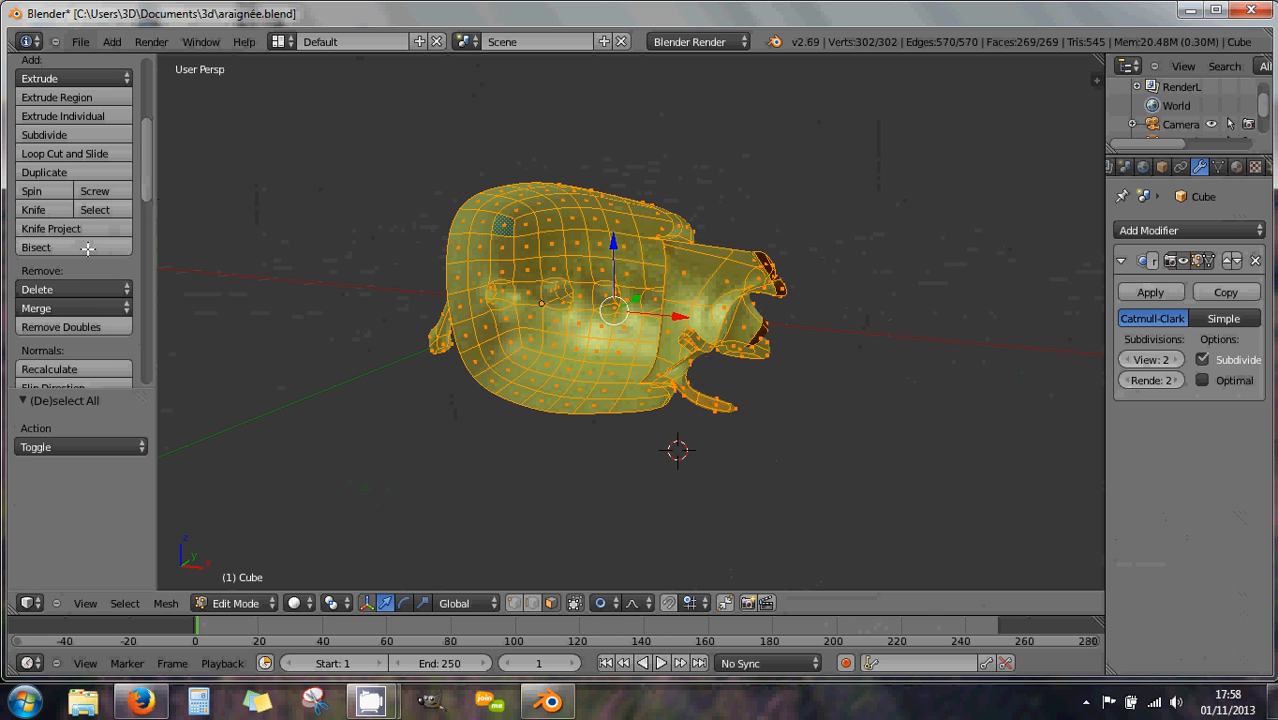
left_click_drag(553, 154, 620, 507)
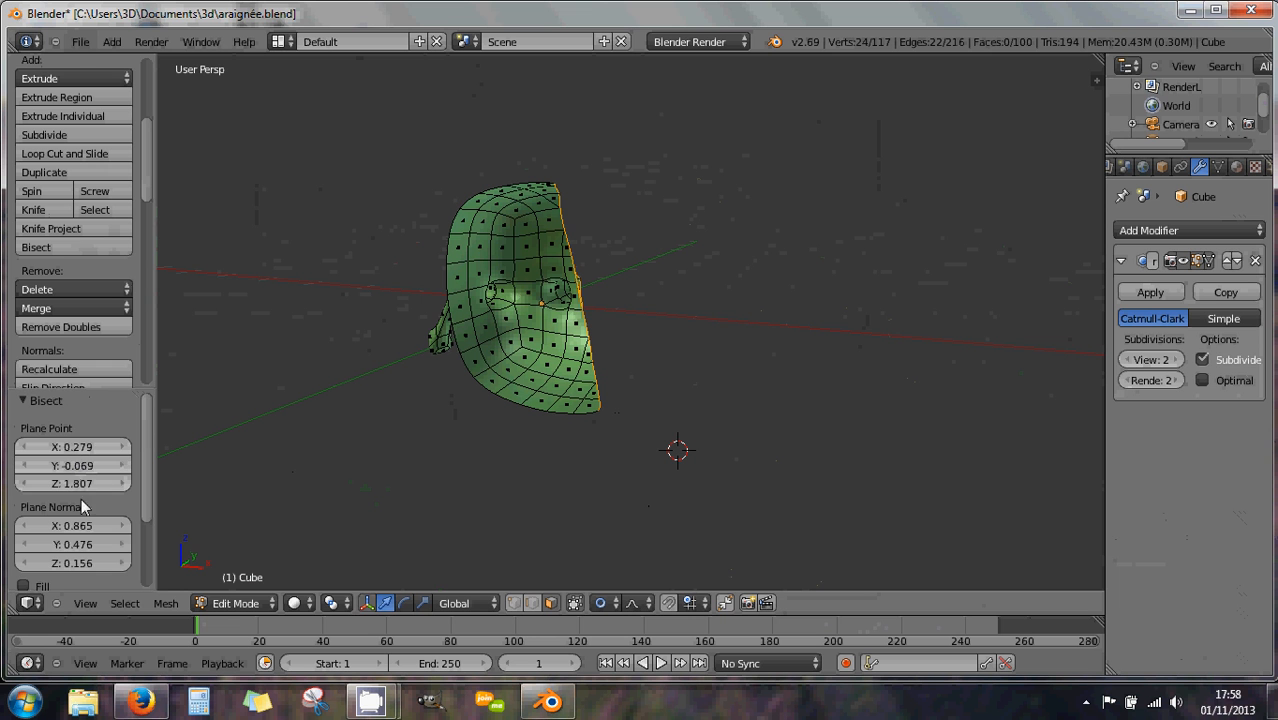
Enable Clear Inner and disable Clear Outer for the bisect, and inspect the kept head side
scroll(136, 505, "down", 3)
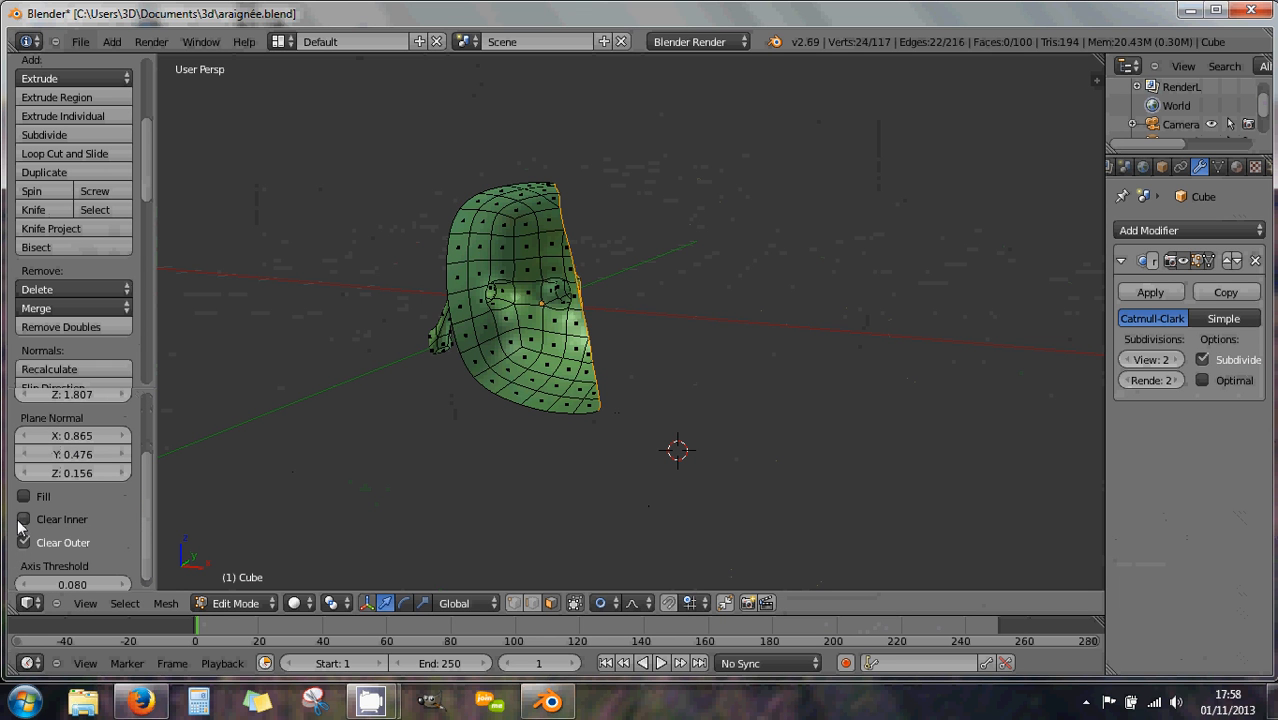
left_click(23, 520)
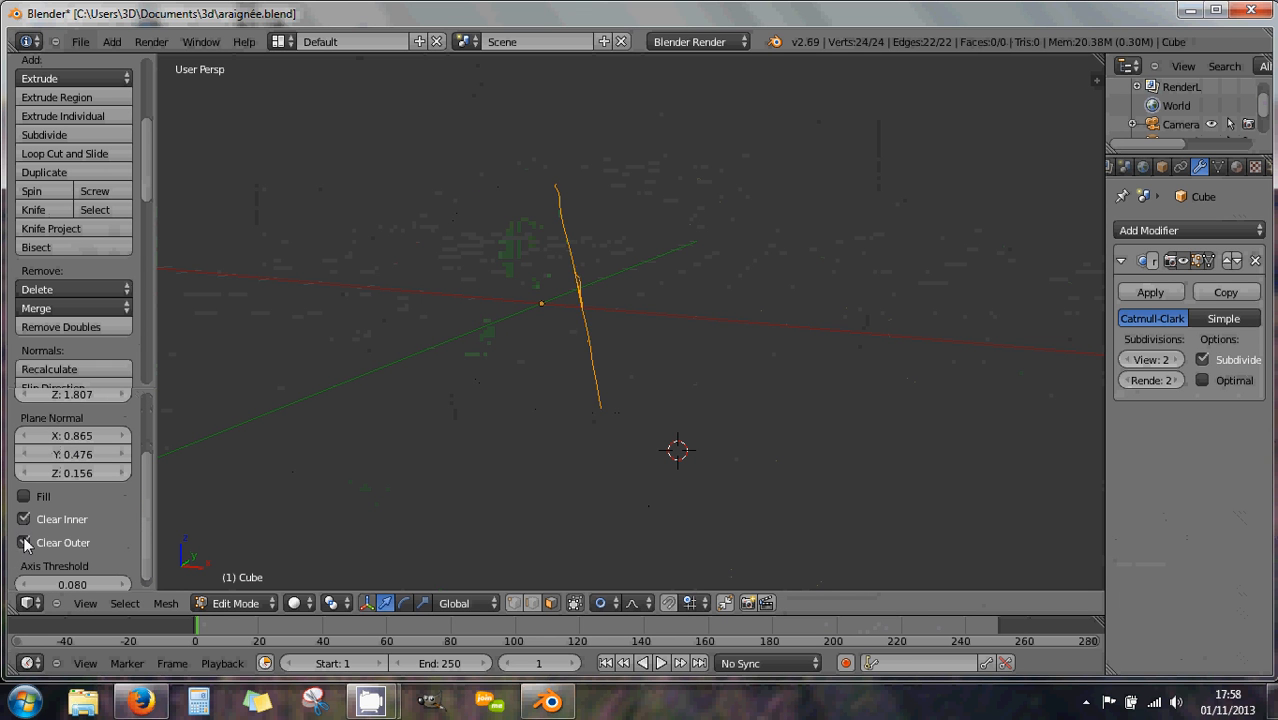
left_click(24, 542)
middle_click_drag(587, 382, 310, 372)
scroll(540, 347, "up", 3)
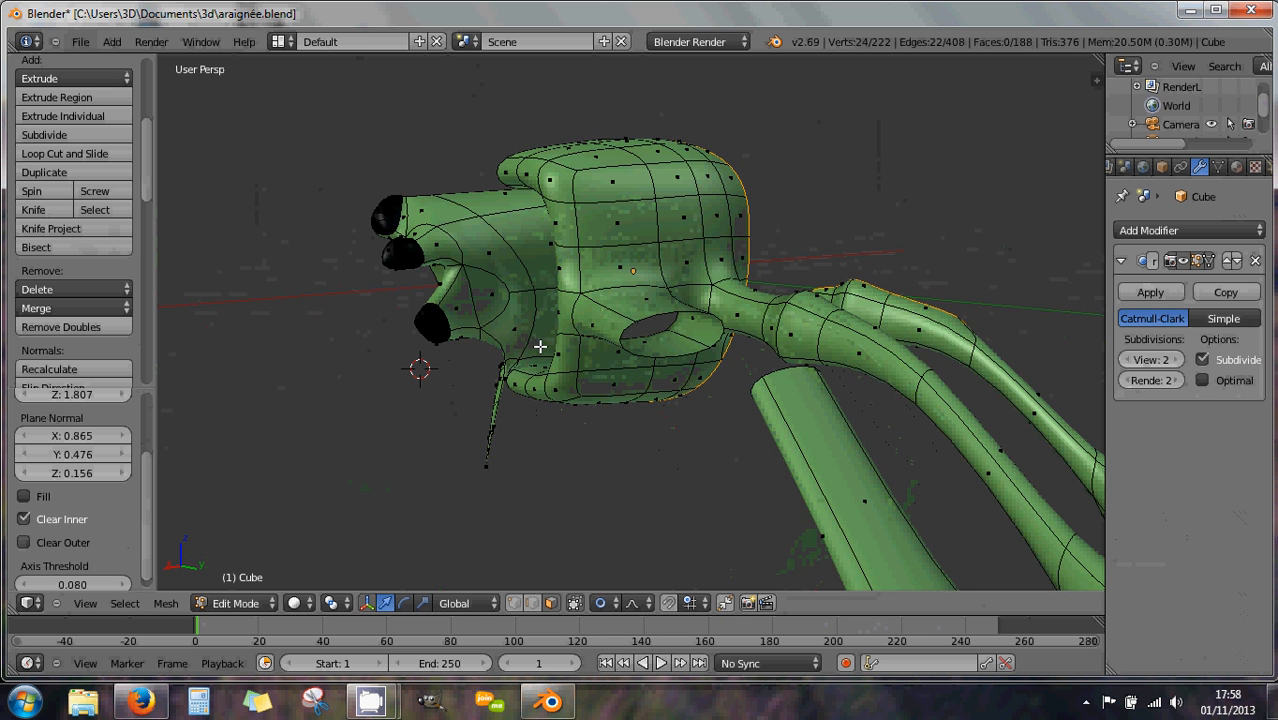
middle_click_drag(539, 345, 449, 316)
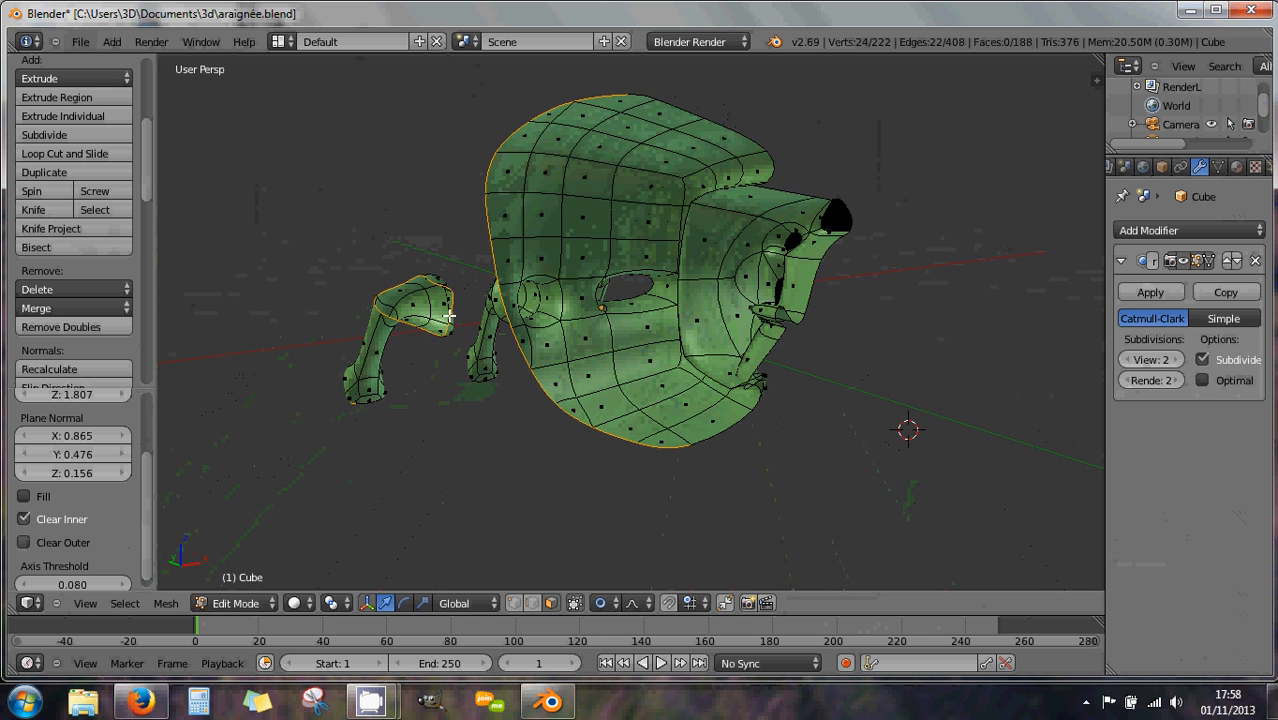
scroll(441, 320, "down", 1)
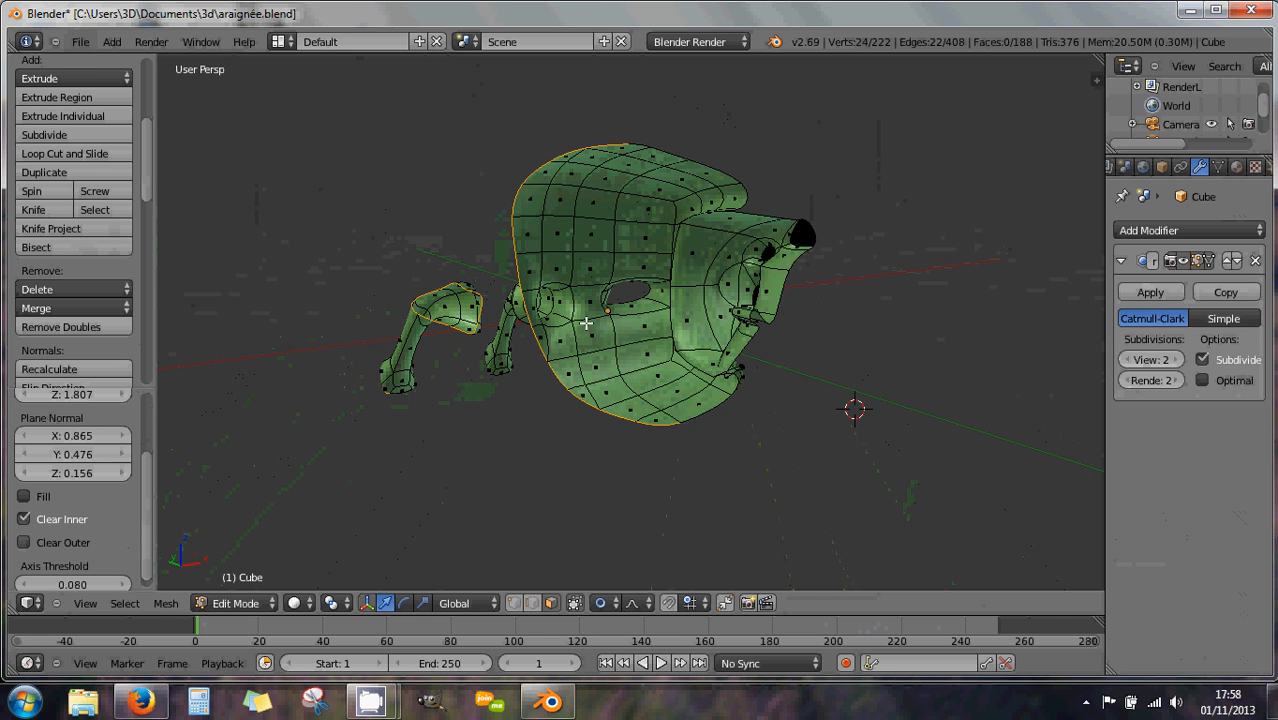
Render the bisected spider, close the render and look at the slanted cut edge from the side
key("F12")
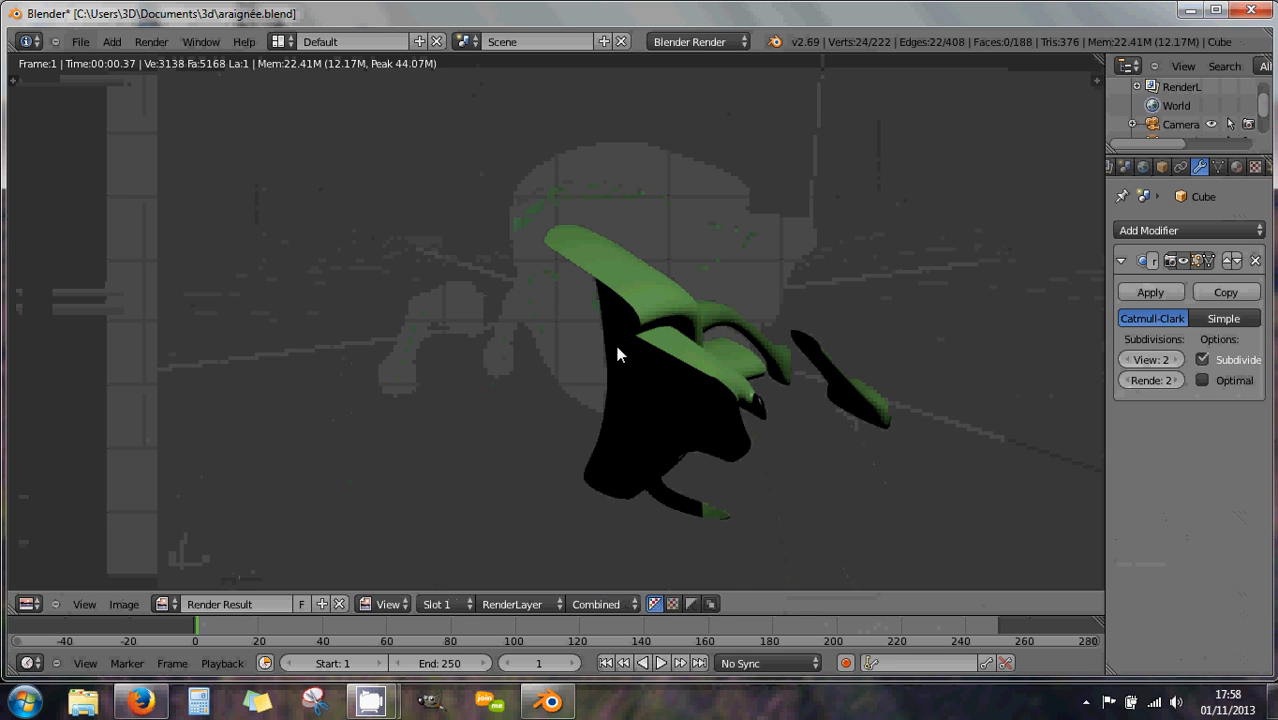
key("Escape")
middle_click_drag(454, 319, 536, 328)
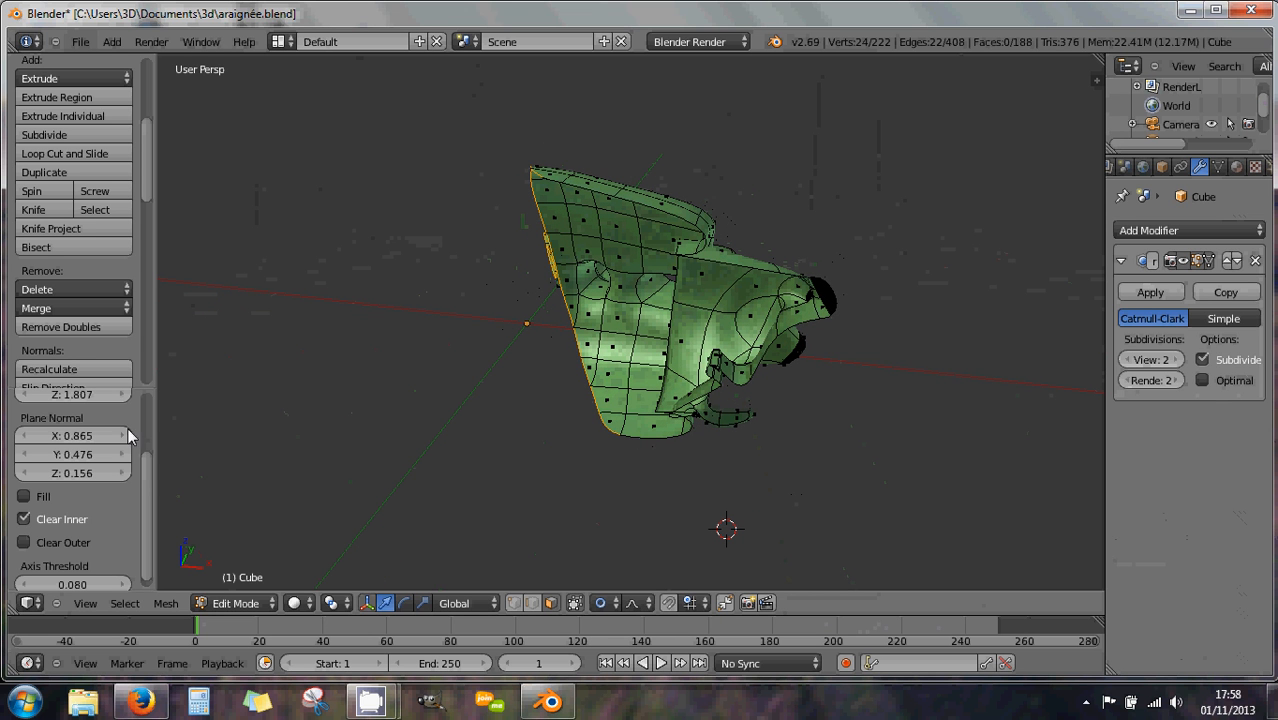
Lower the bisect plane normal's X to 0.175 and view the tilted cut from the front
left_click_drag(126, 436, 57, 441)
scroll(458, 431, "down", 3)
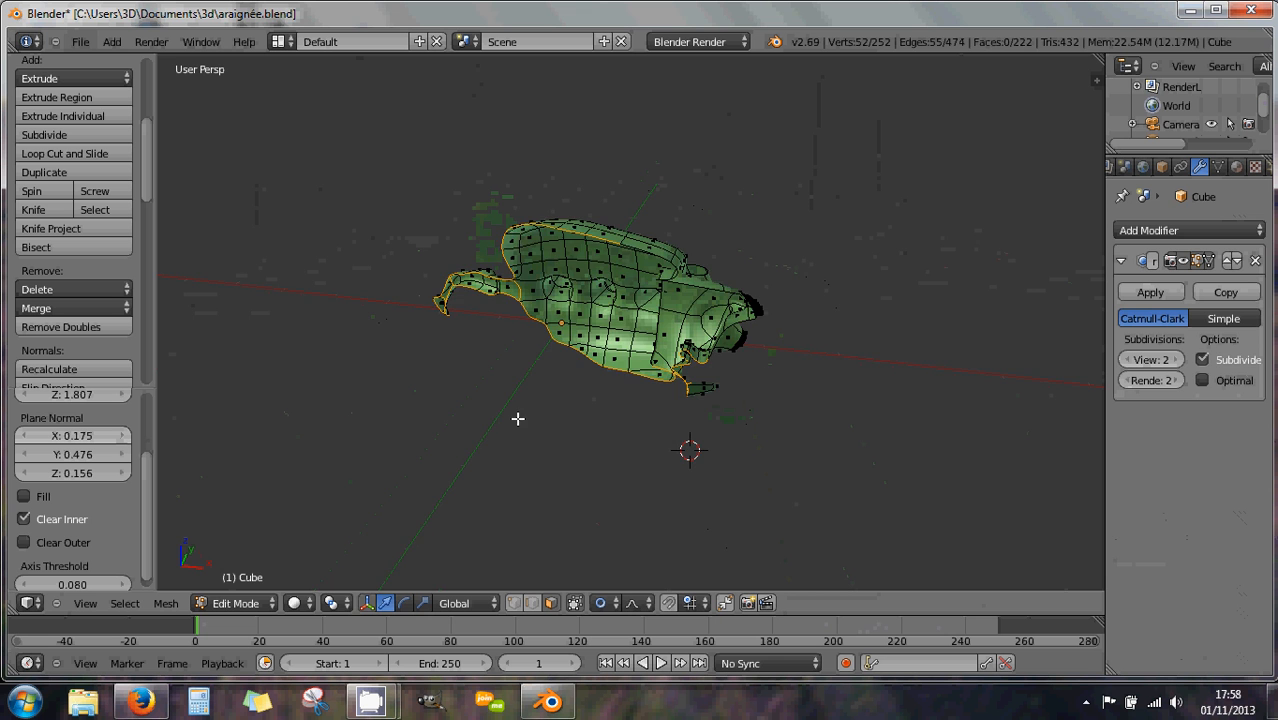
middle_click_drag(517, 418, 360, 366)
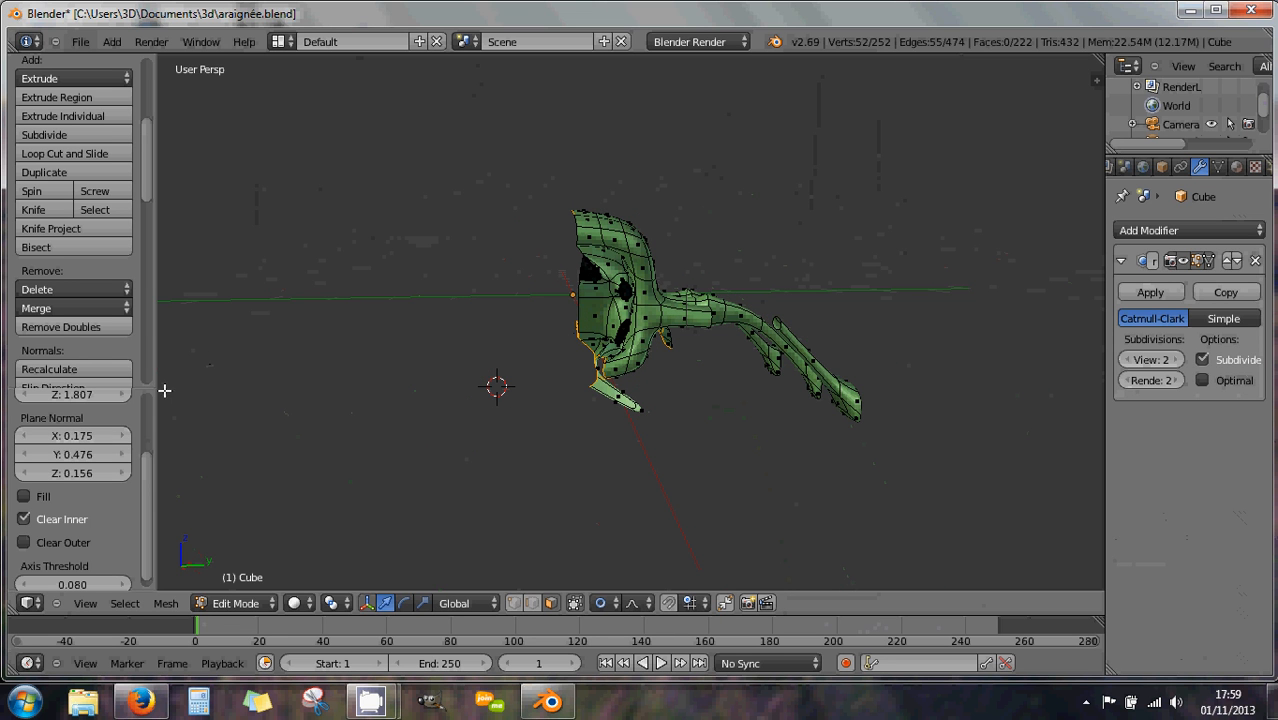
Set the bisect plane normal's X, Y and Z values to 0
left_click(94, 436)
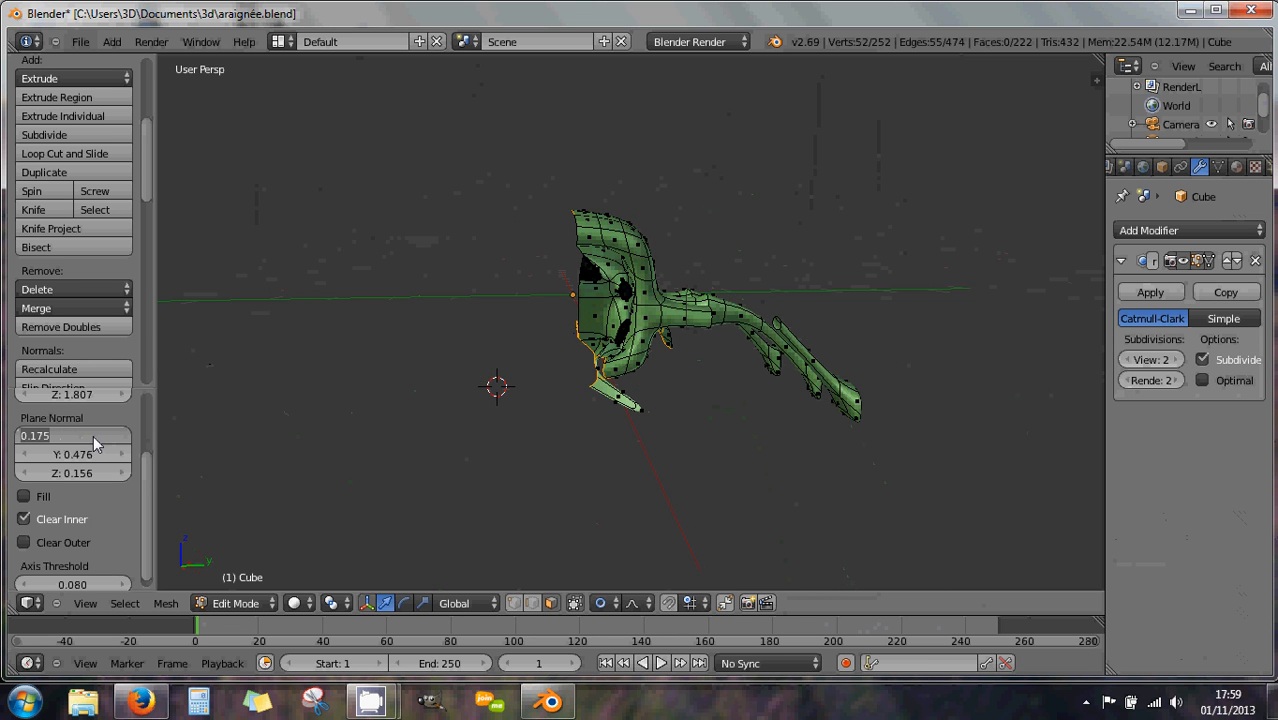
type("0")
key("Return")
left_click(88, 456)
type("0")
key("Return")
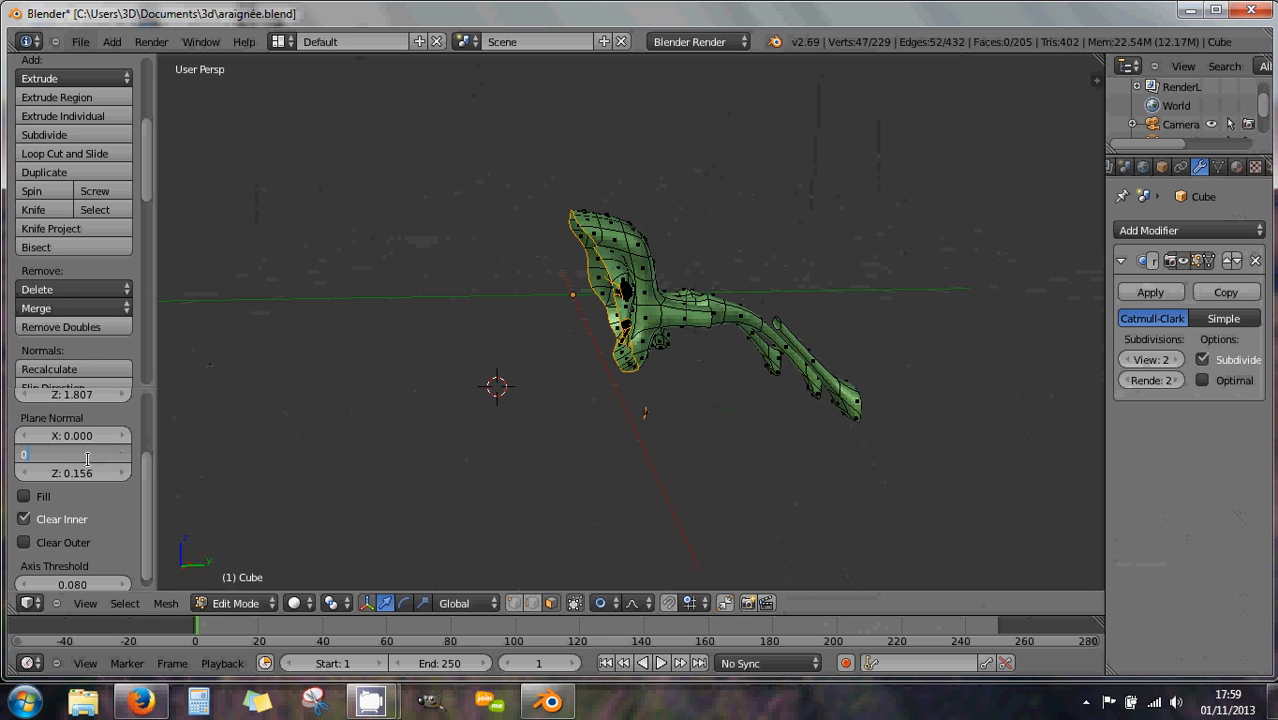
left_click(89, 473)
type("0")
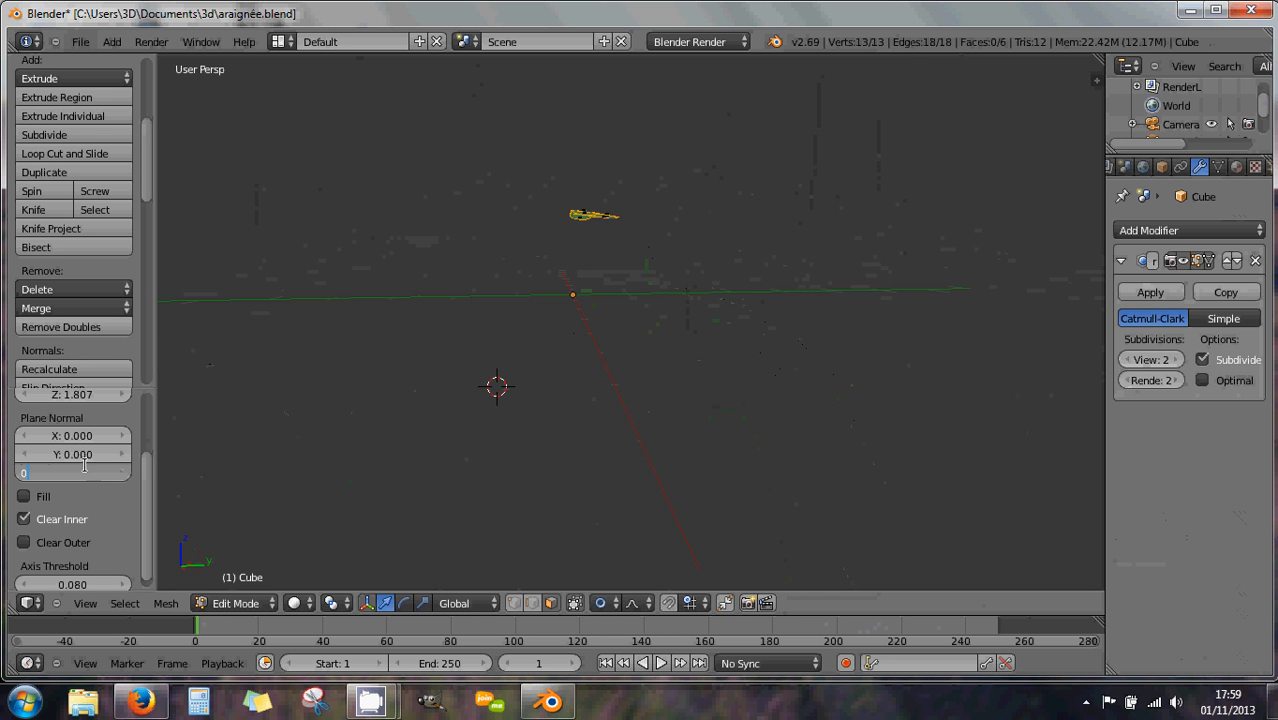
key("Return")
Set the bisect plane normal's Z, Y and X values to 1
left_click(86, 468)
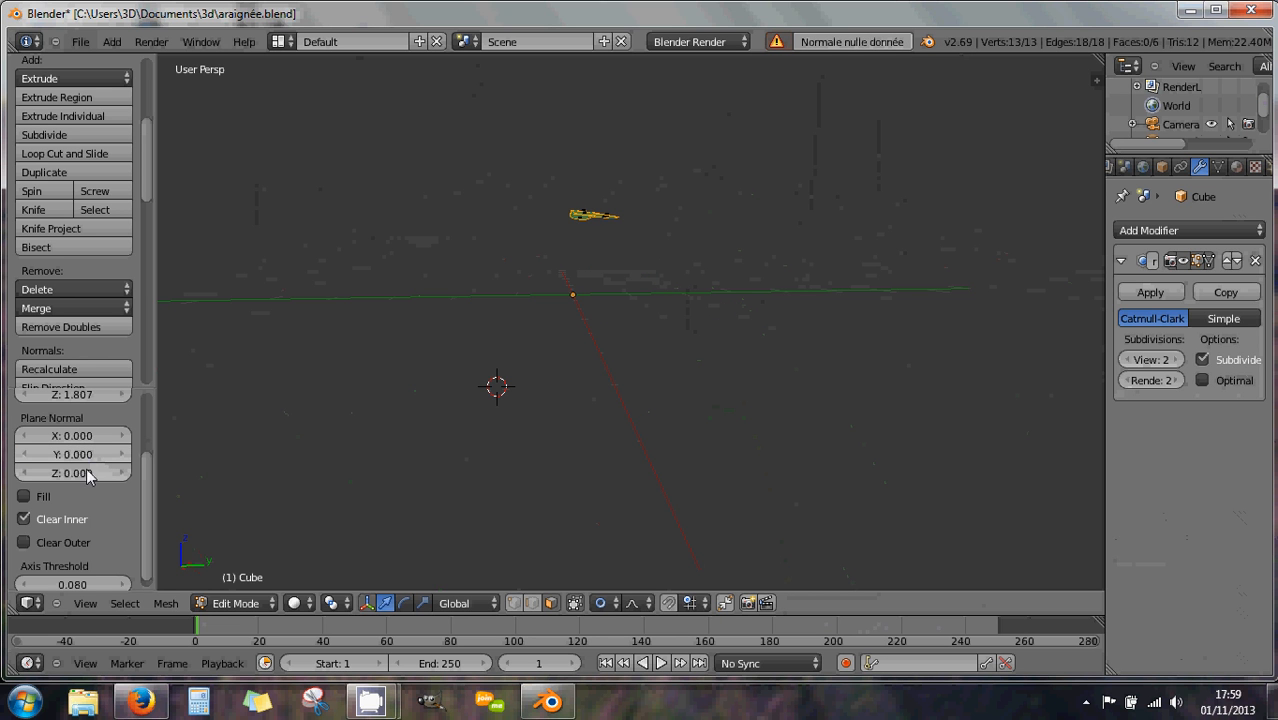
type("0.0")
type("1")
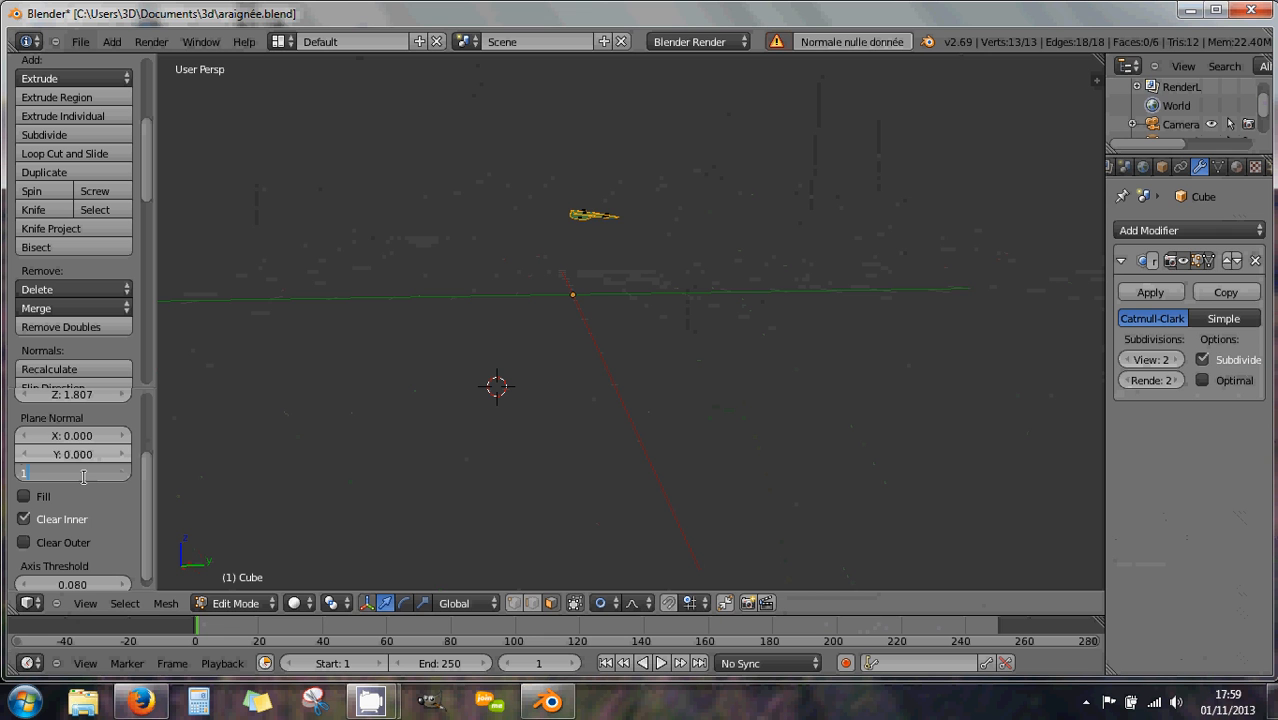
key("Return")
left_click(79, 455)
type("1")
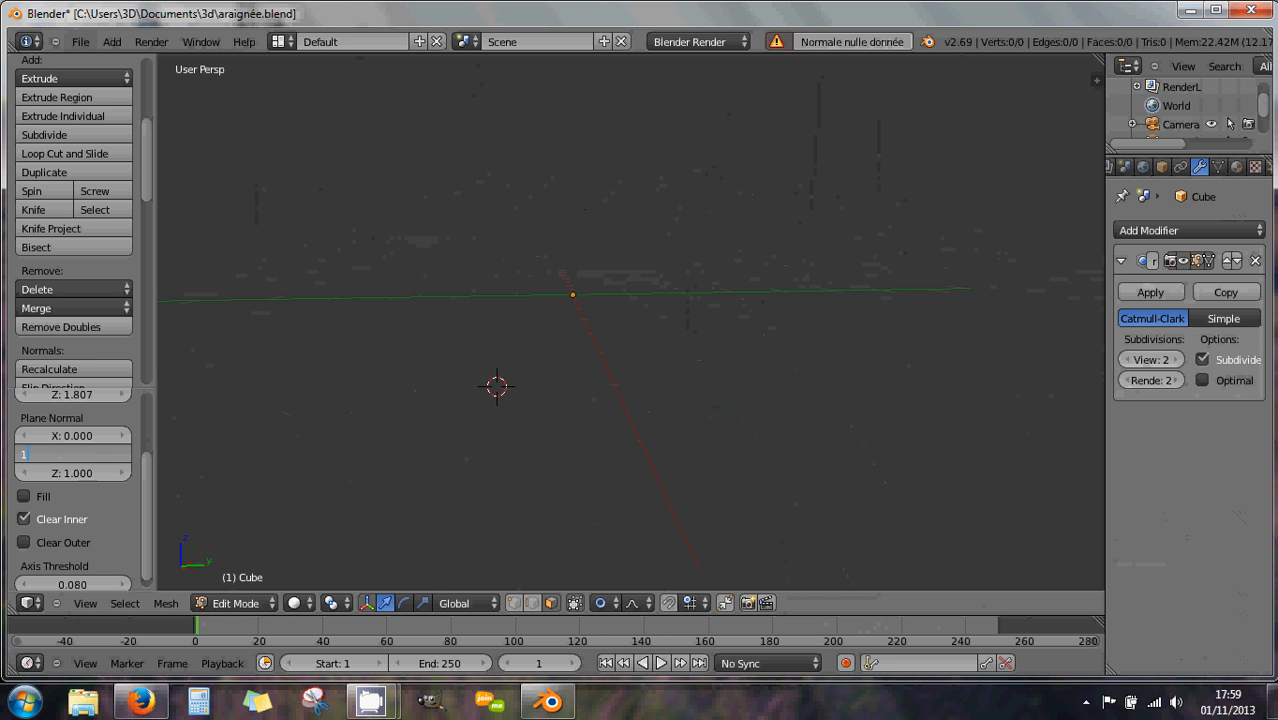
key("Return")
left_click(79, 434)
type("1")
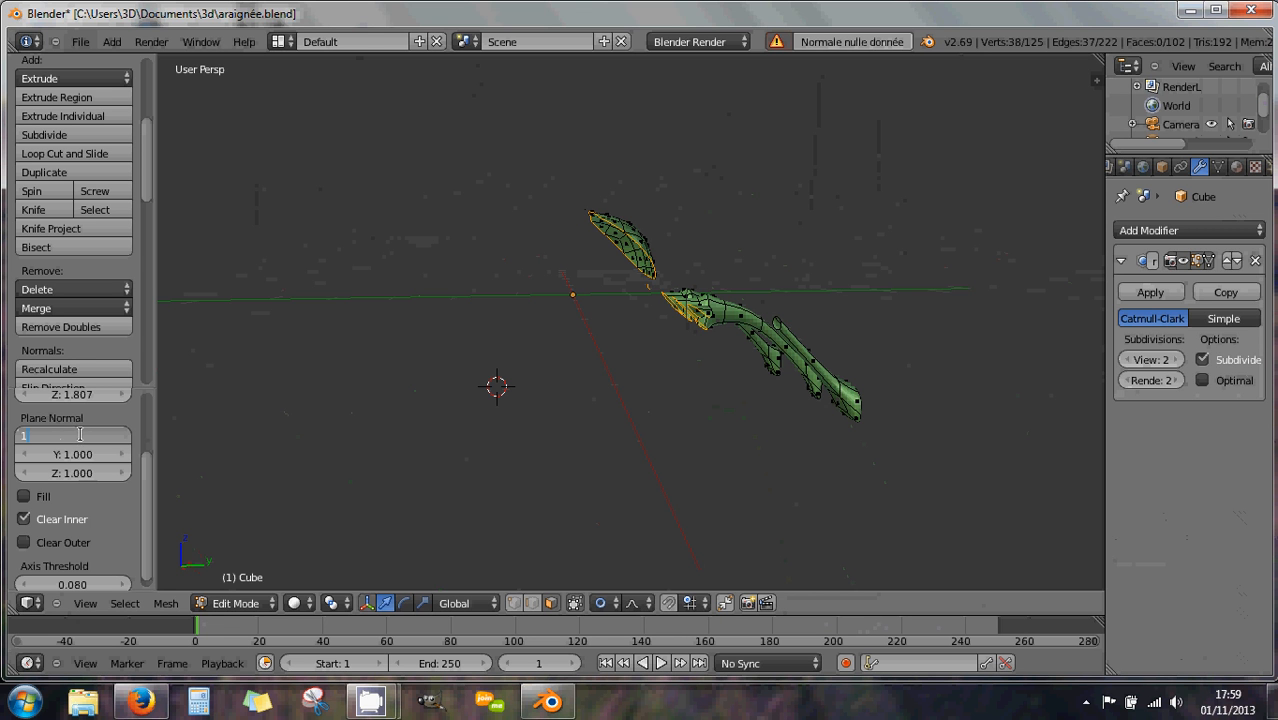
key("Return")
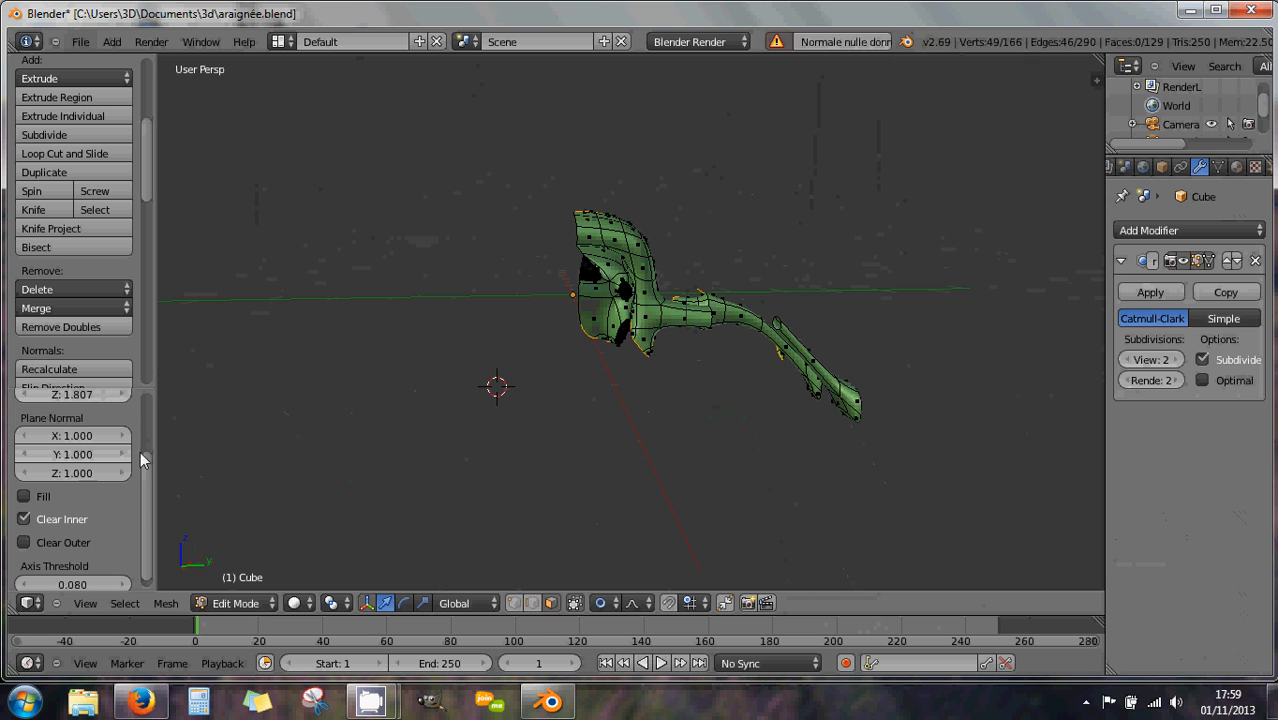
Set the bisect plane point's X, Y and Z values to 0
scroll(110, 450, "up", 3)
left_click(89, 448)
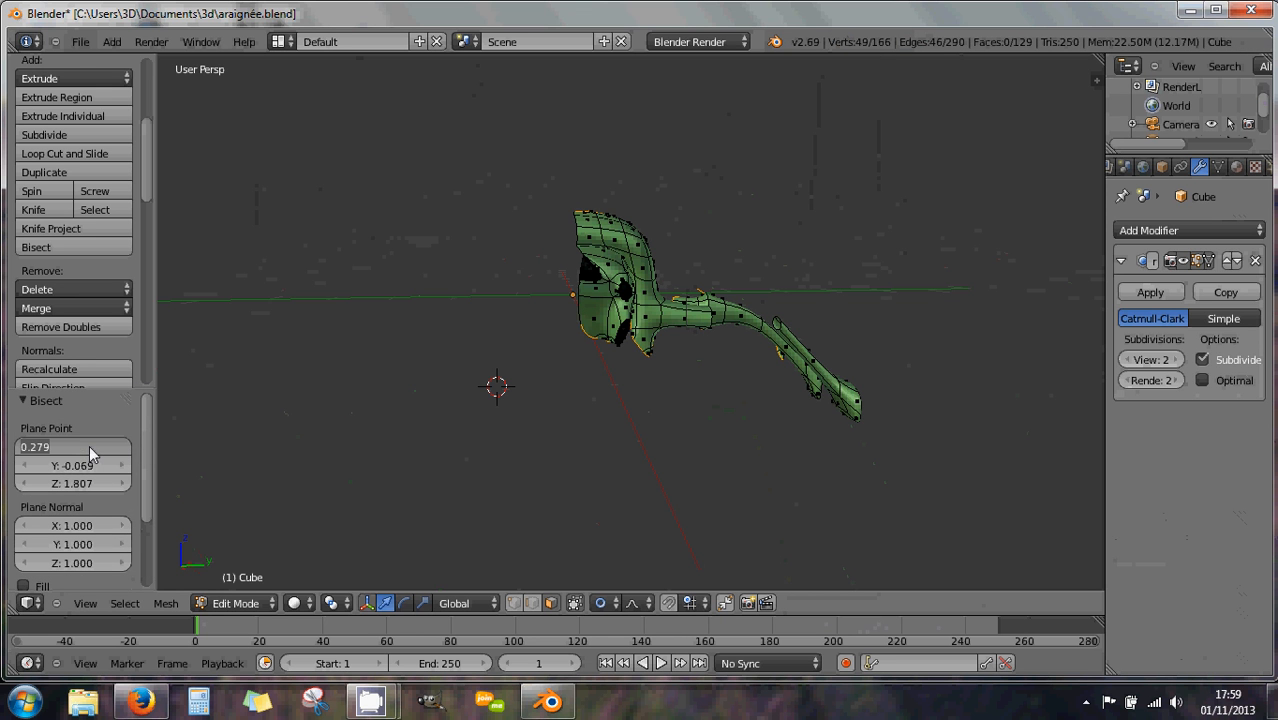
type("0")
key("Return")
left_click(83, 466)
type("0")
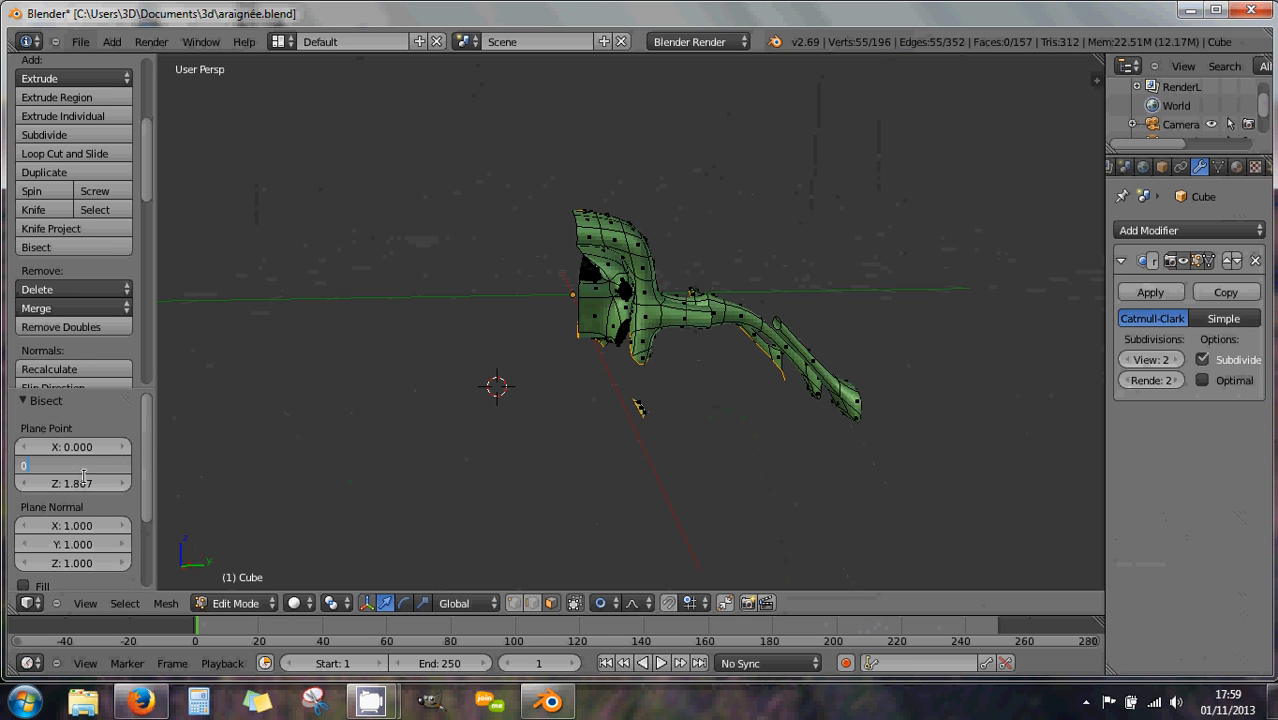
key("Return")
left_click(86, 484)
type("0")
key("Return")
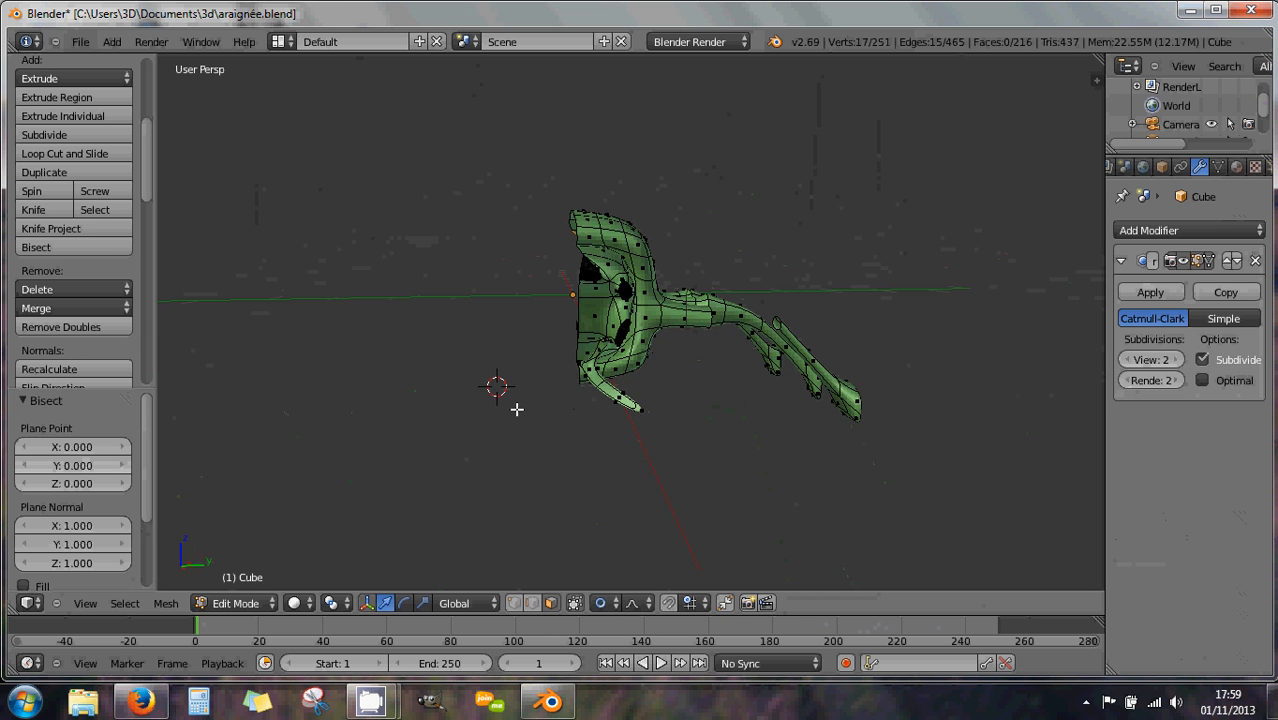
Examine the cut through the origin in the Right view and from the open inner side
key("KP_1")
key("KP_3")
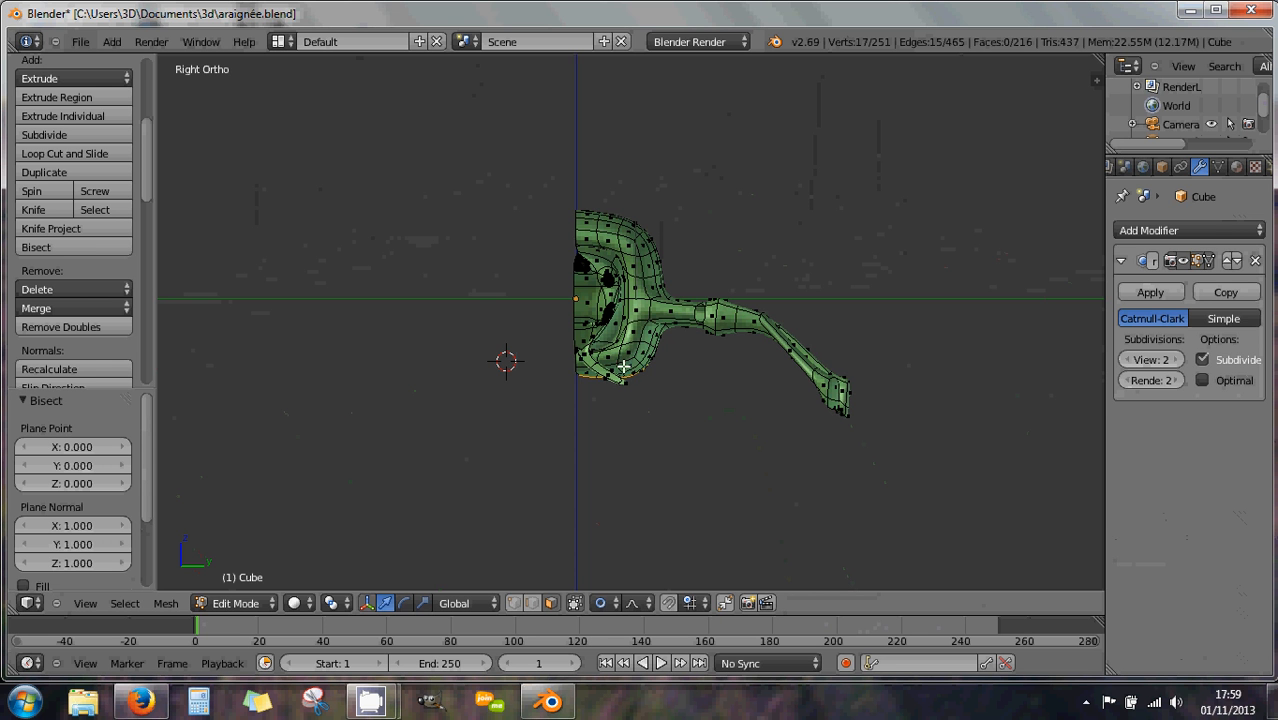
middle_click_drag(543, 366, 643, 397)
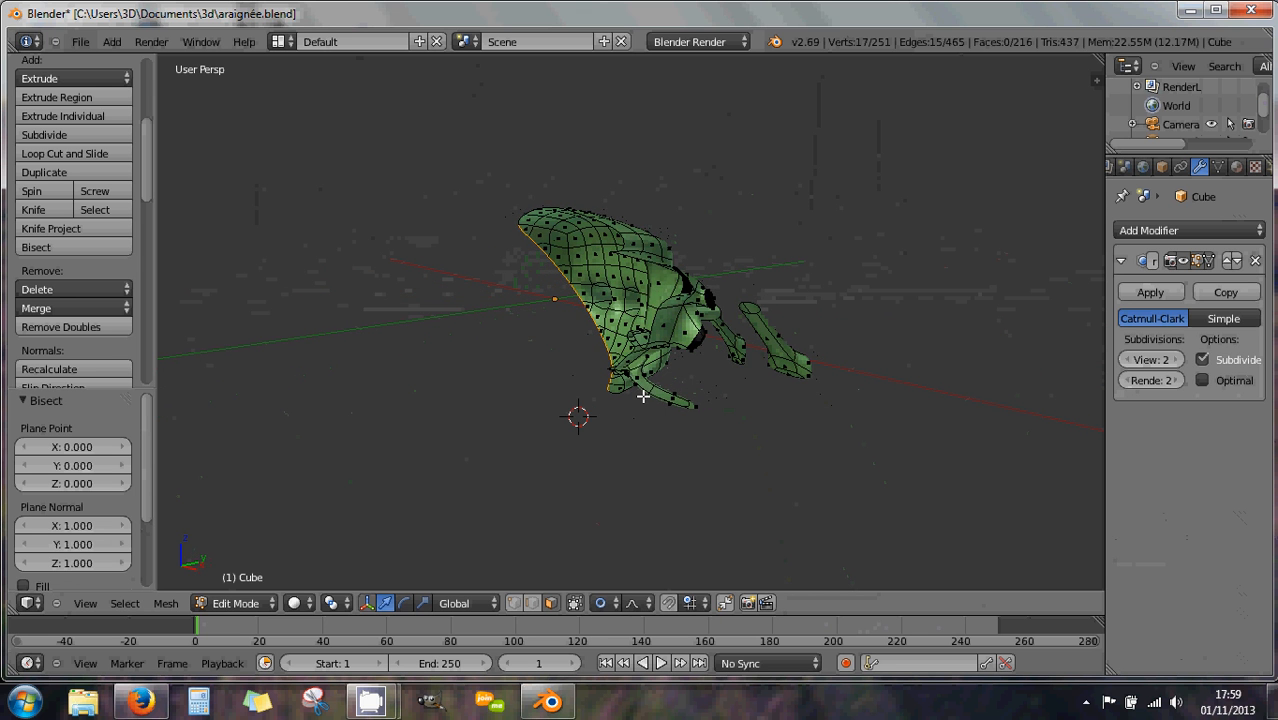
middle_click_drag(557, 364, 499, 351)
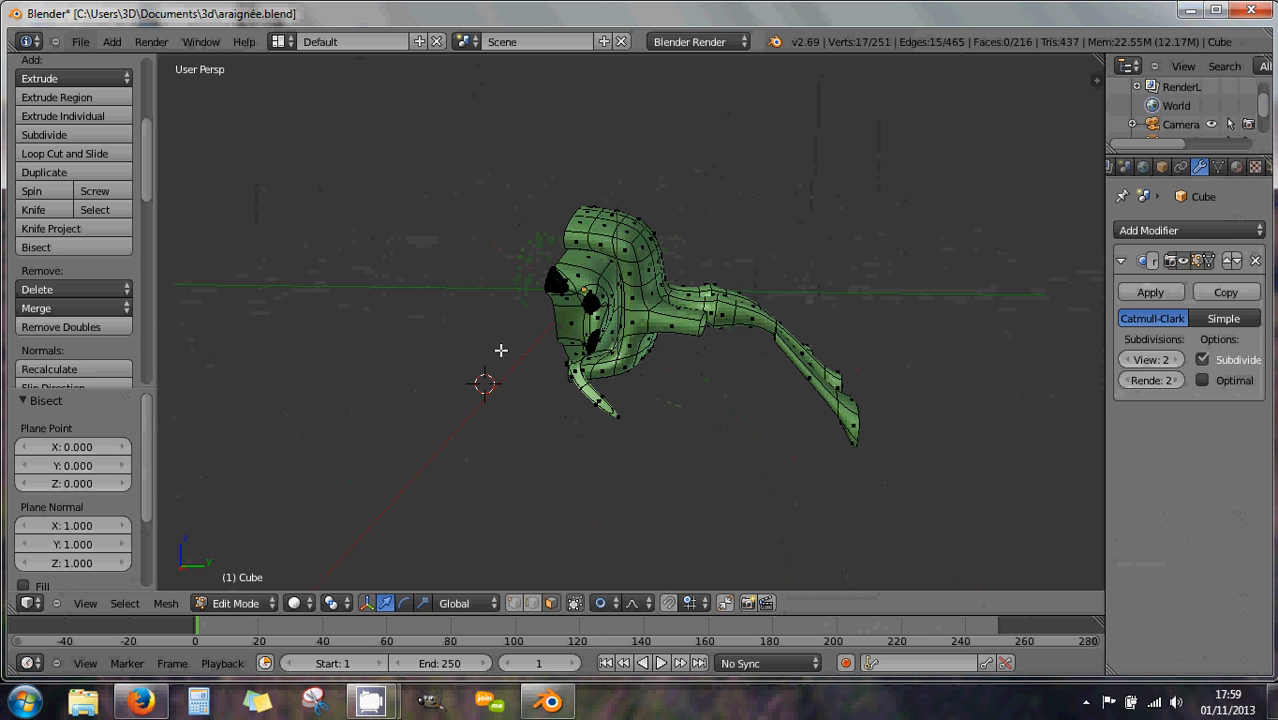
key("KP_3")
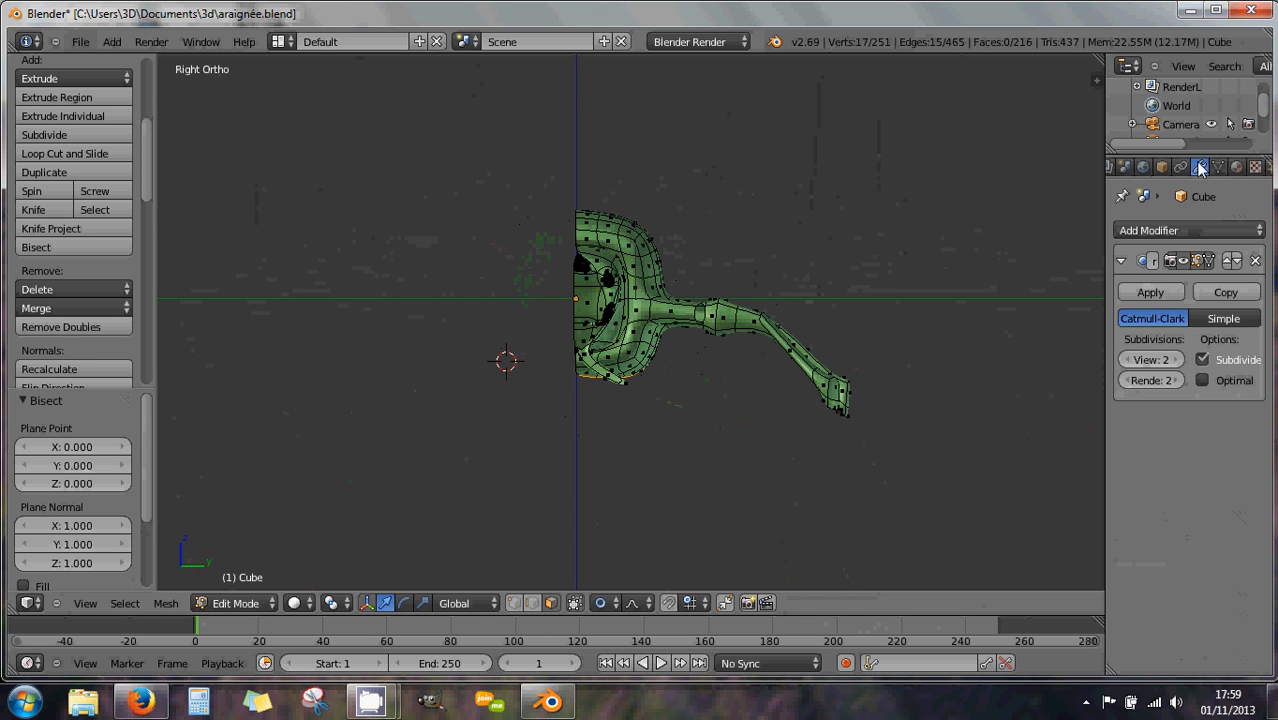
Add a Mirror modifier to the half-spider that mirrors on the Y axis only, with X disabled
left_click(1170, 229)
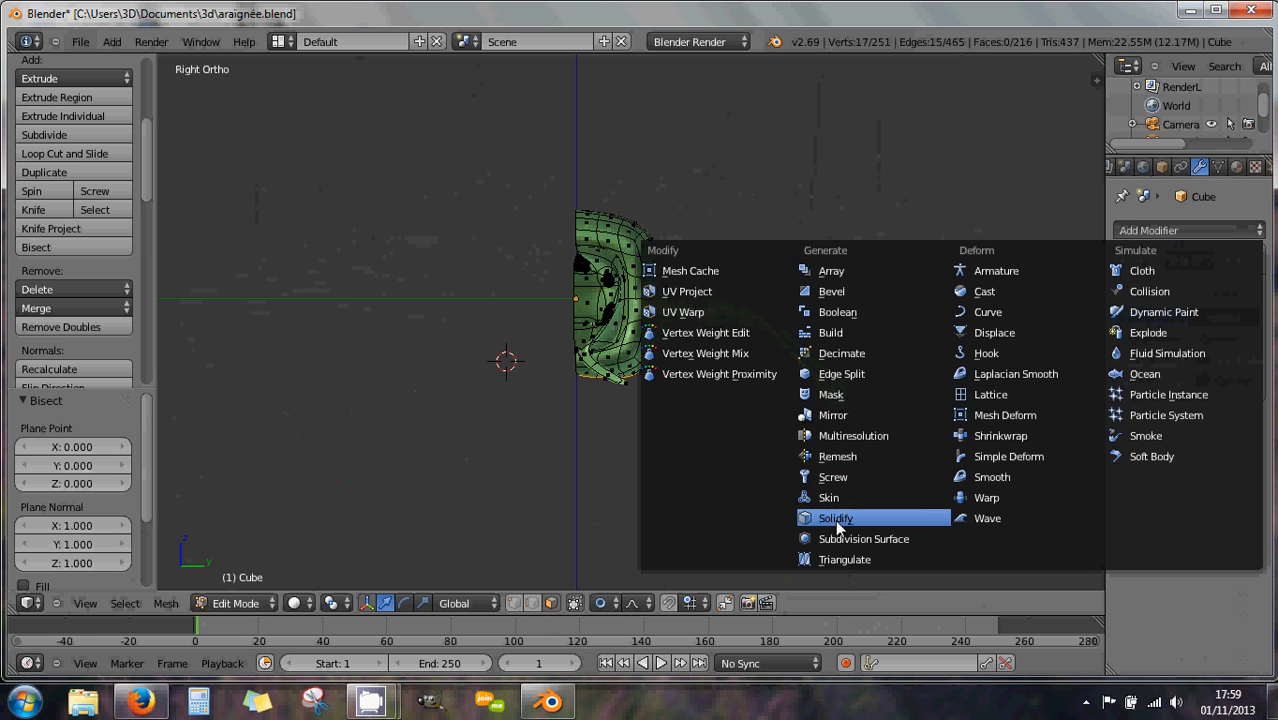
left_click(825, 416)
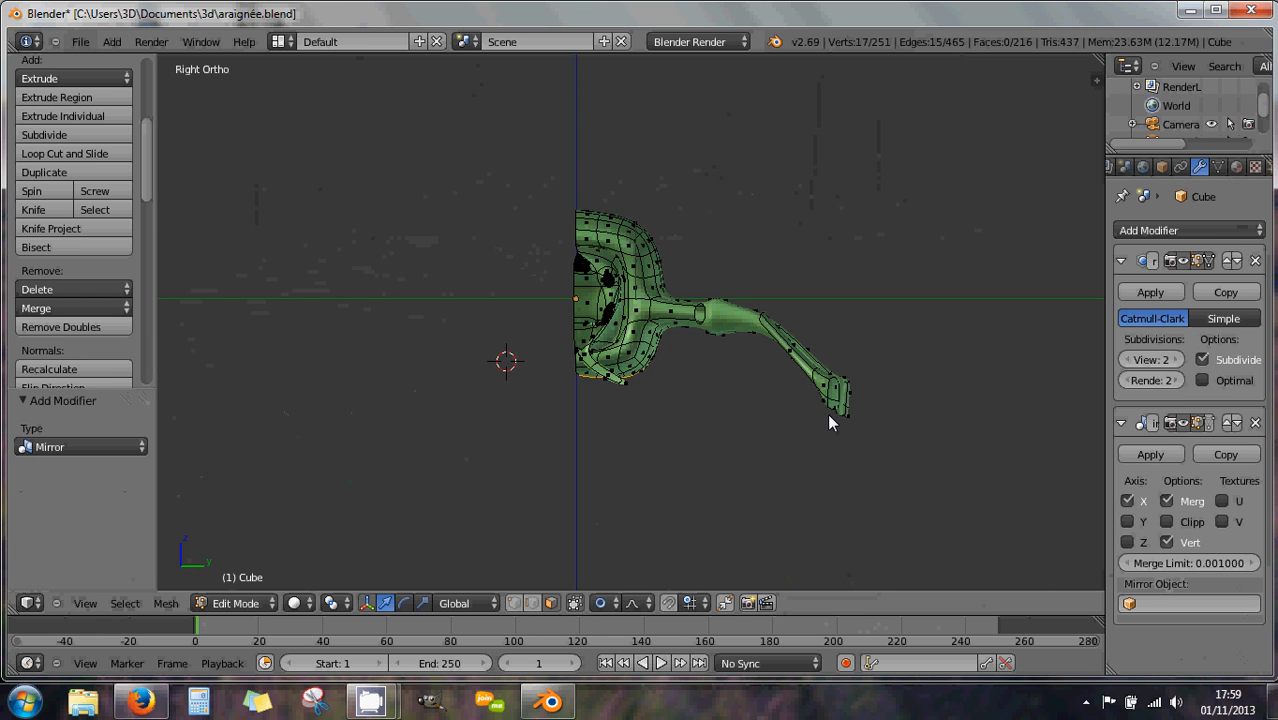
left_click(1127, 521)
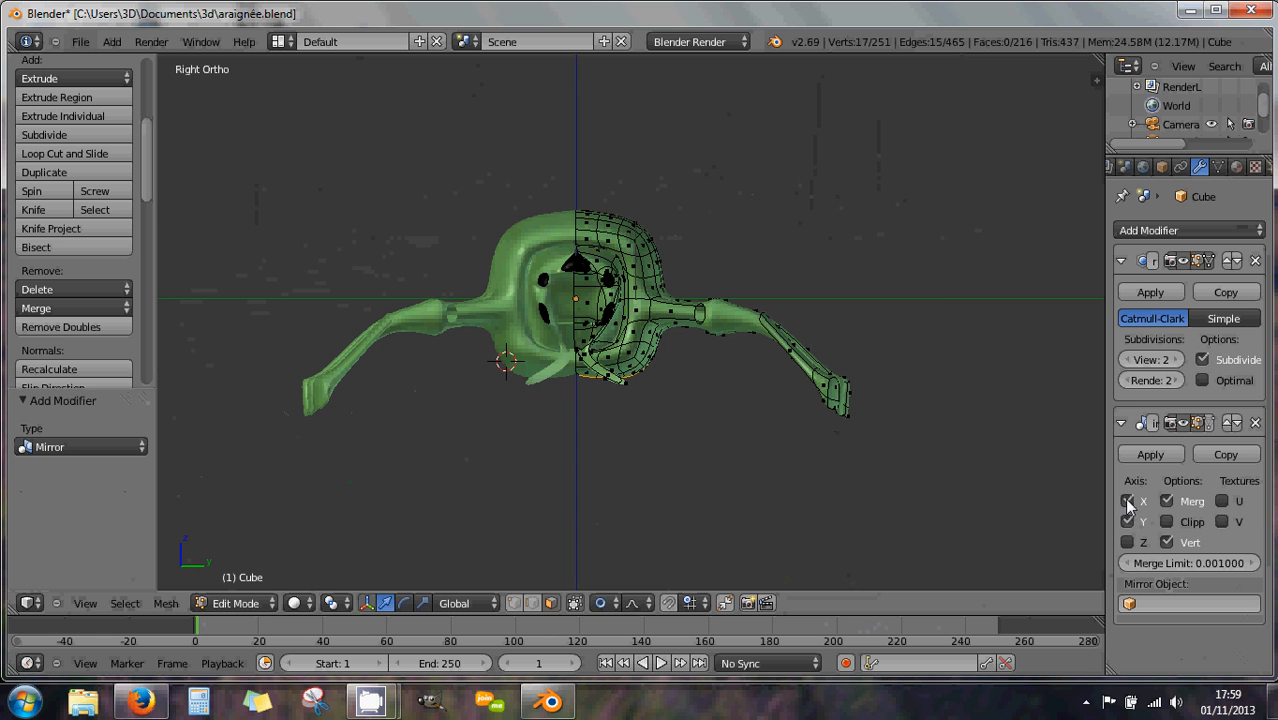
left_click(1127, 501)
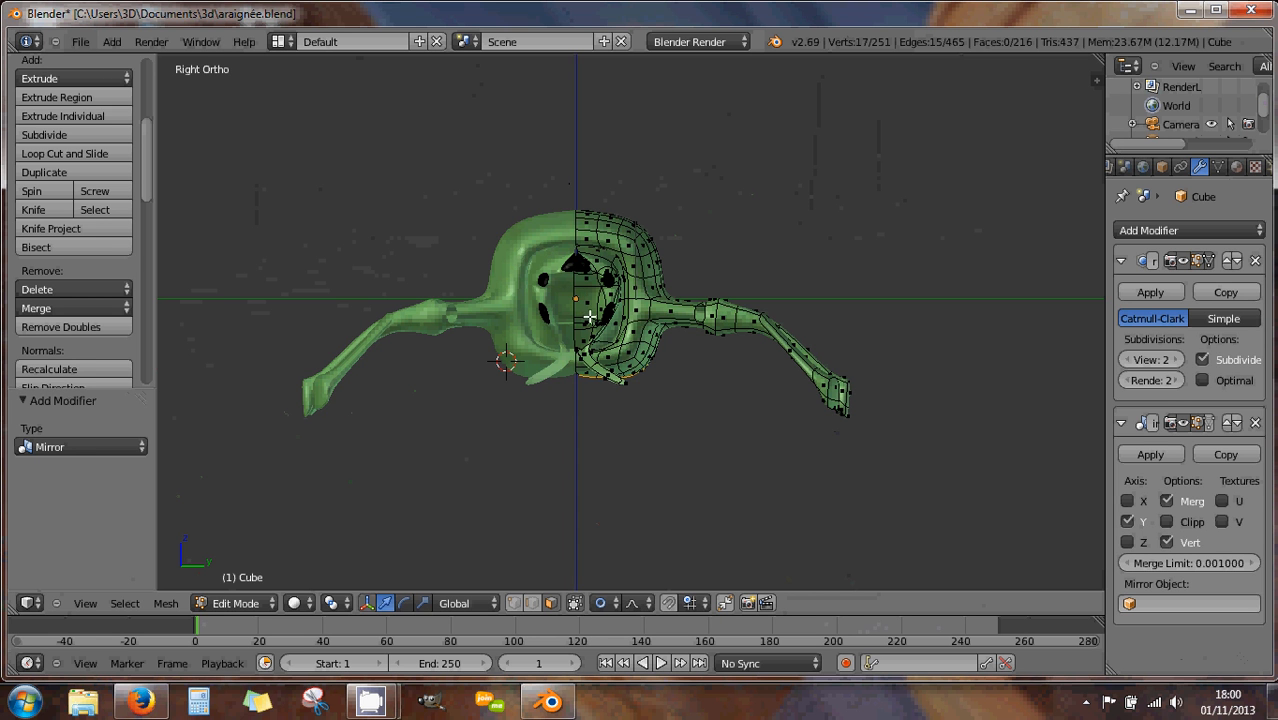
Move the Mirror modifier above the Subdivision Surface modifier and enable its Clipping option
middle_click_drag(578, 262, 561, 413)
scroll(572, 360, "up", 3)
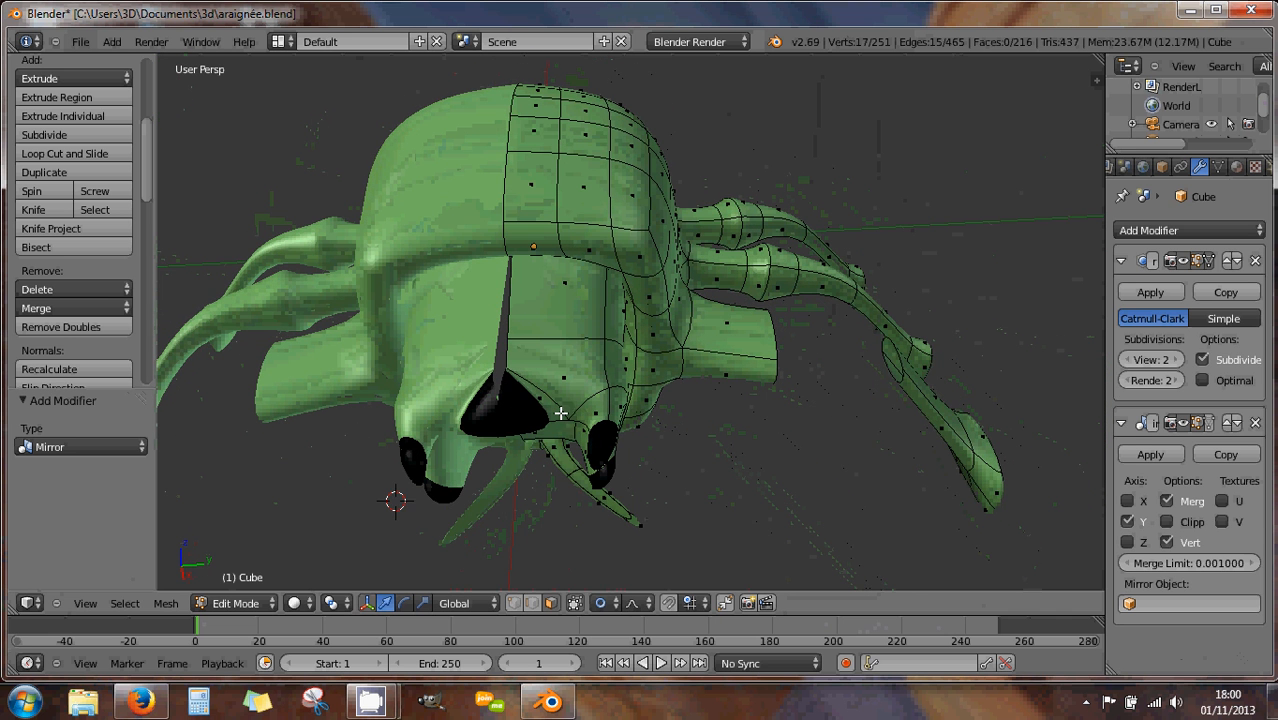
left_click(1231, 423)
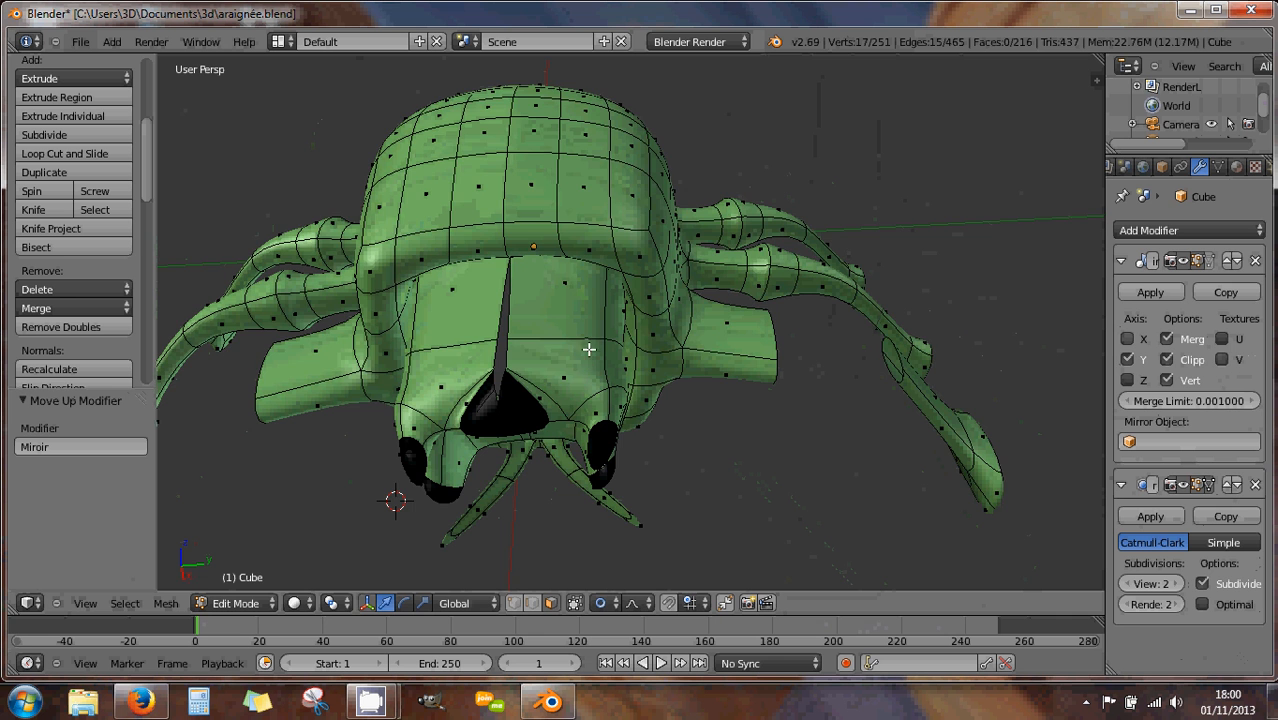
Switch the spider to Object Mode and move it 0.046 along the Y axis
middle_click_drag(593, 342, 583, 318)
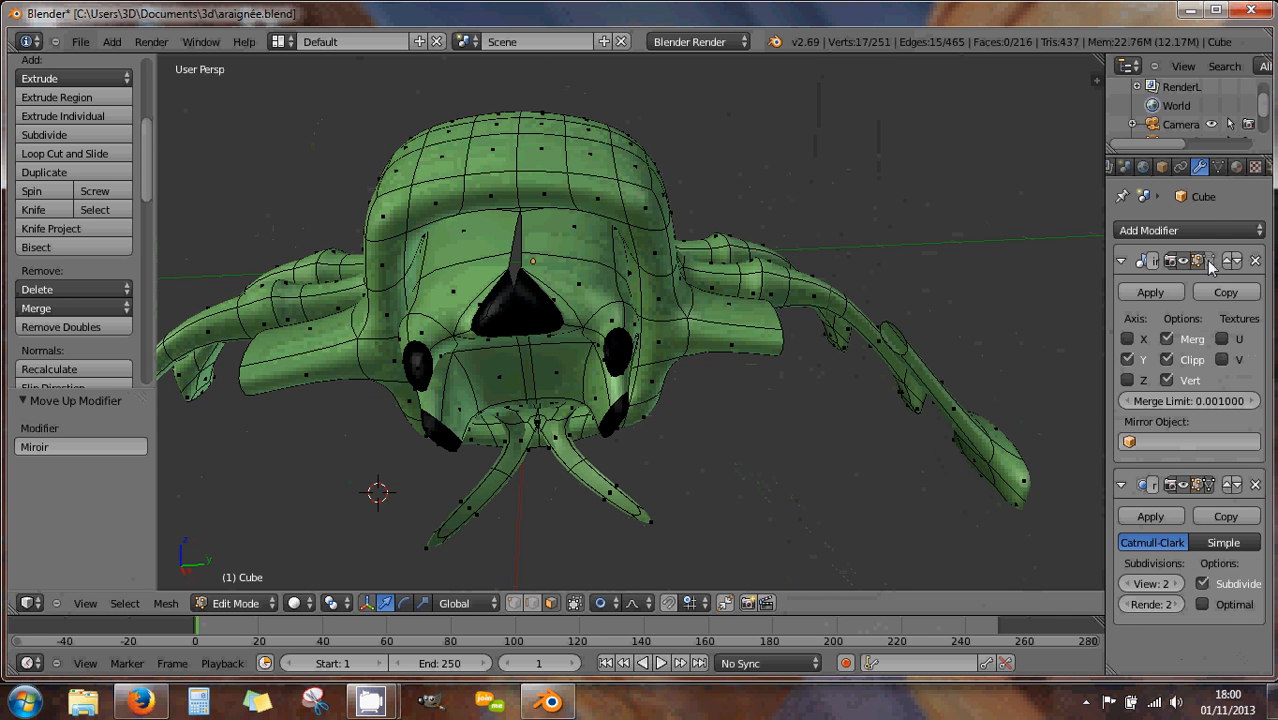
key("Tab")
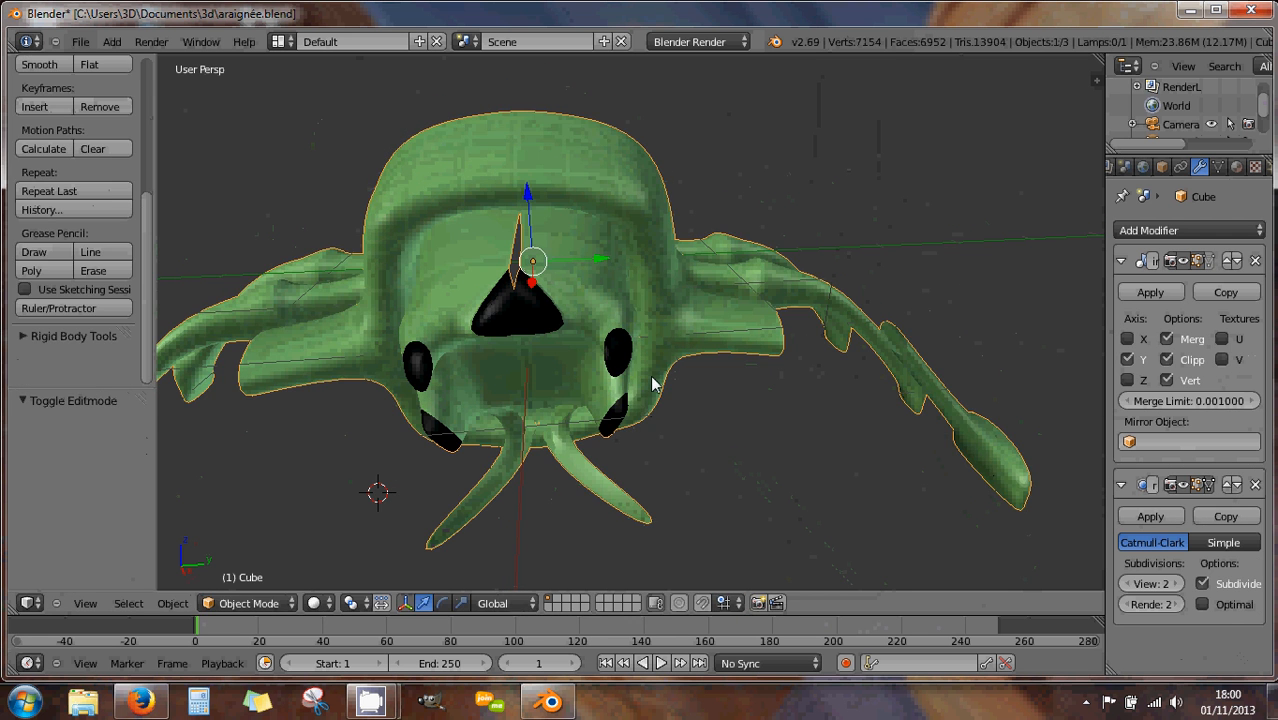
key("g")
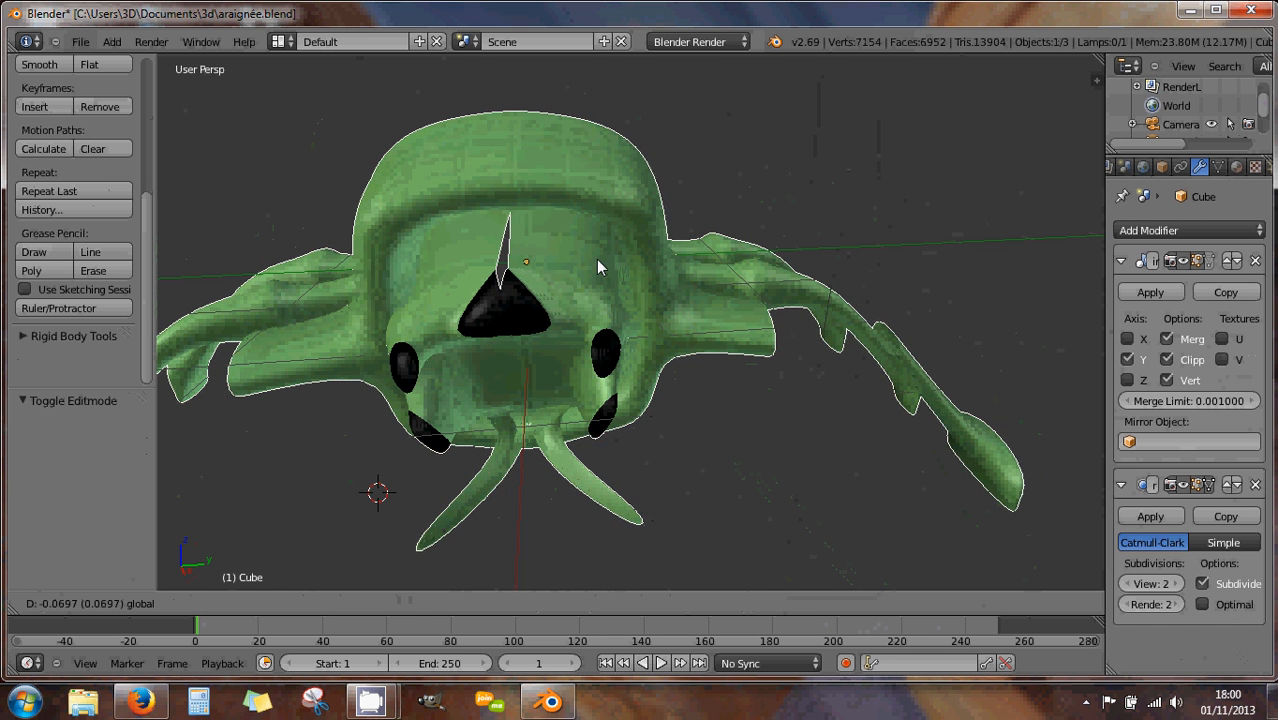
left_click(607, 261)
middle_click_drag(582, 316, 580, 390)
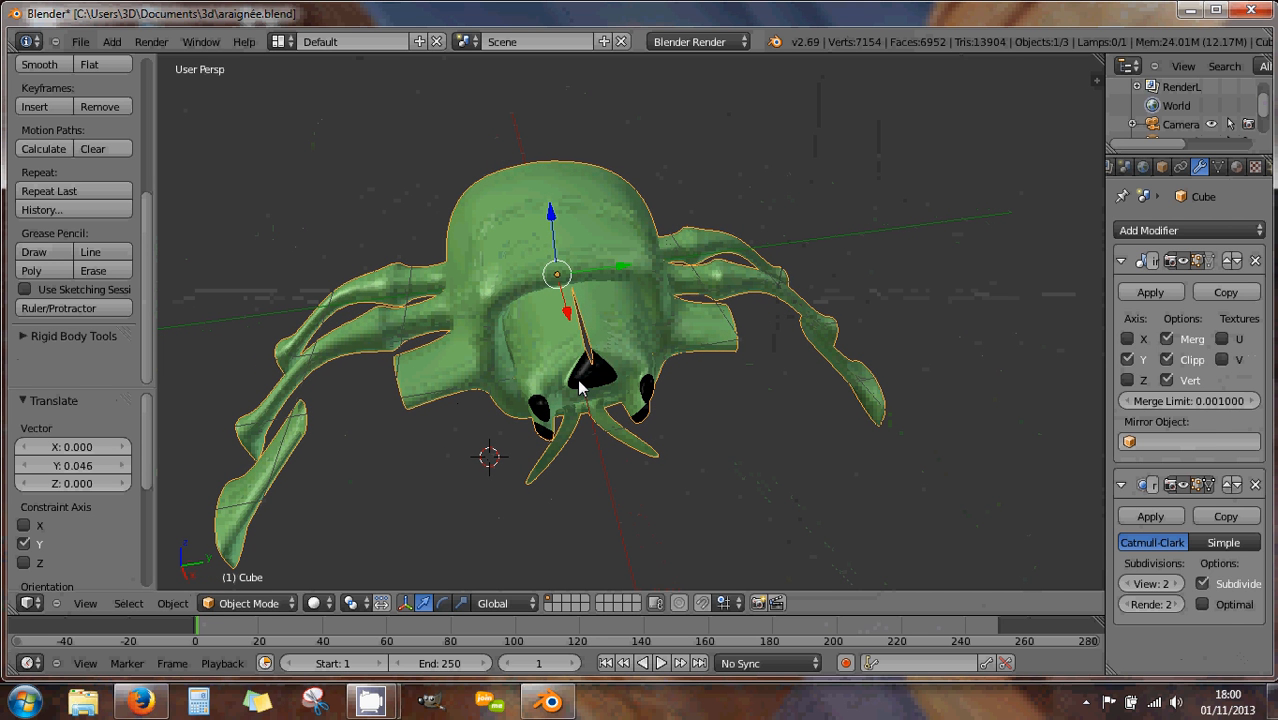
Toggle the Mirror modifier's Merge off and on, disable Clipping, and move the spider -0.067 along Y and 0.160 along X
left_click(1166, 339)
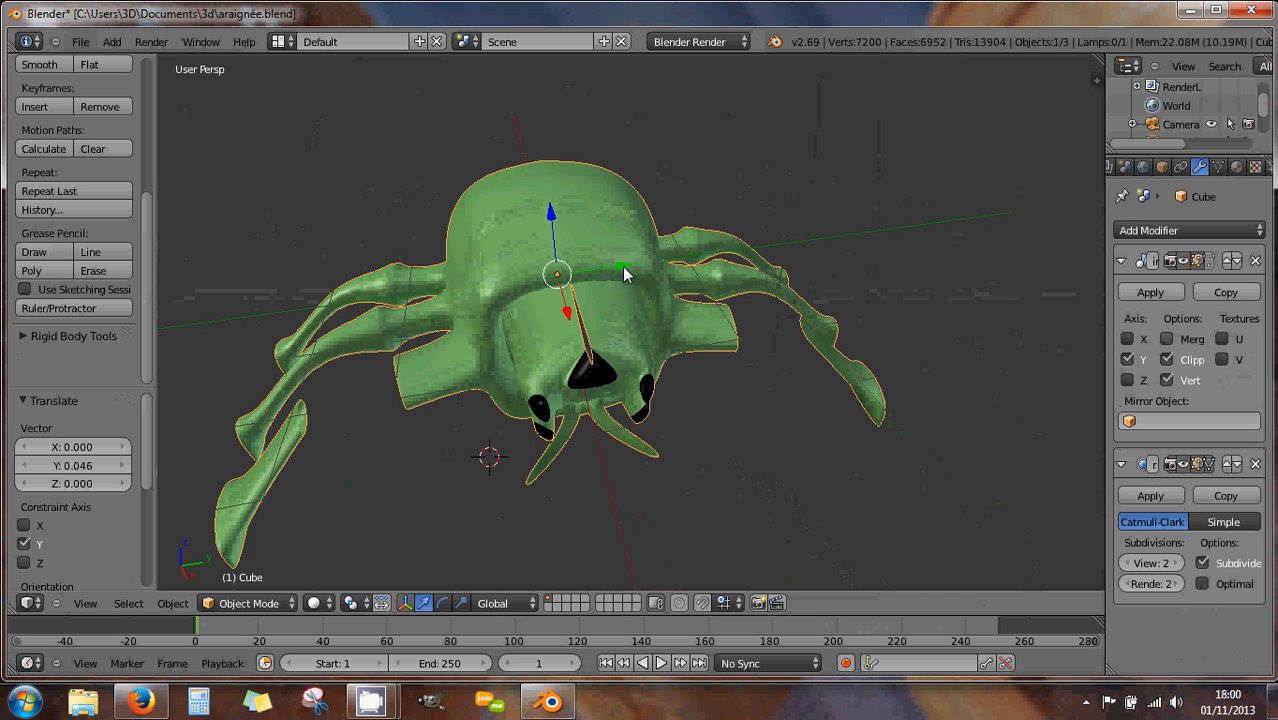
left_click_drag(622, 268, 619, 271)
left_click(1166, 339)
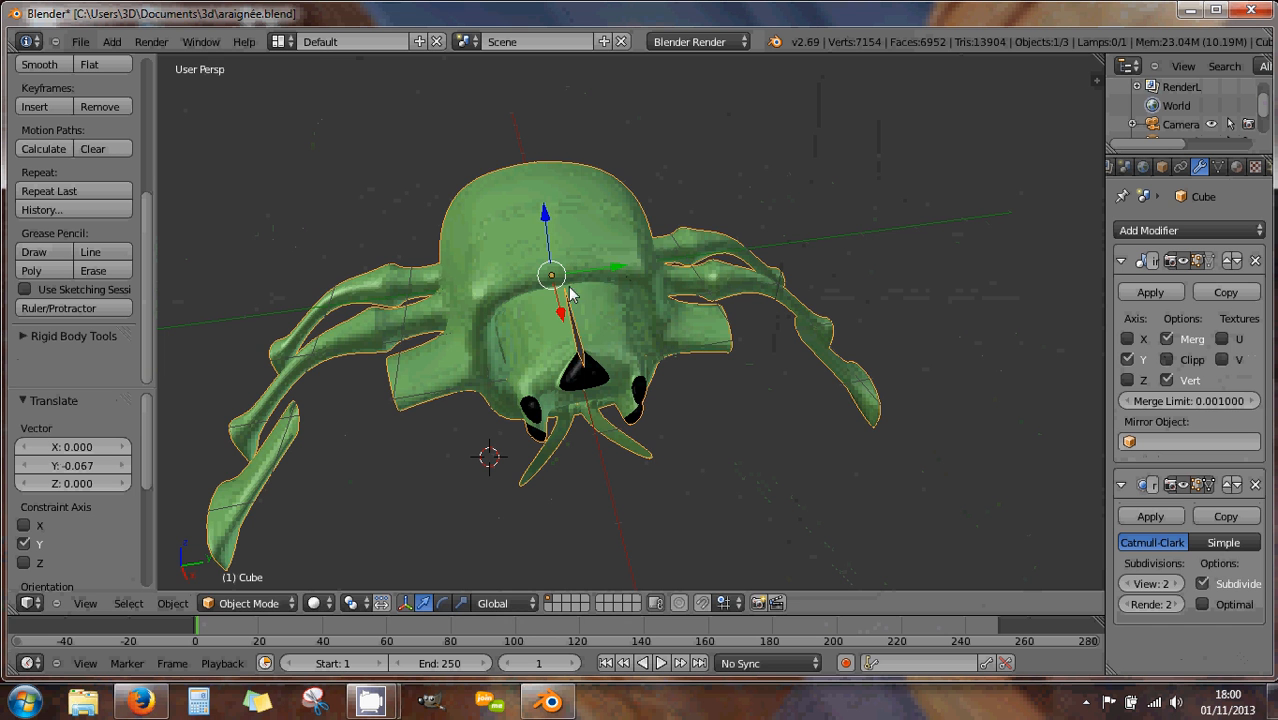
left_click_drag(560, 306, 564, 320)
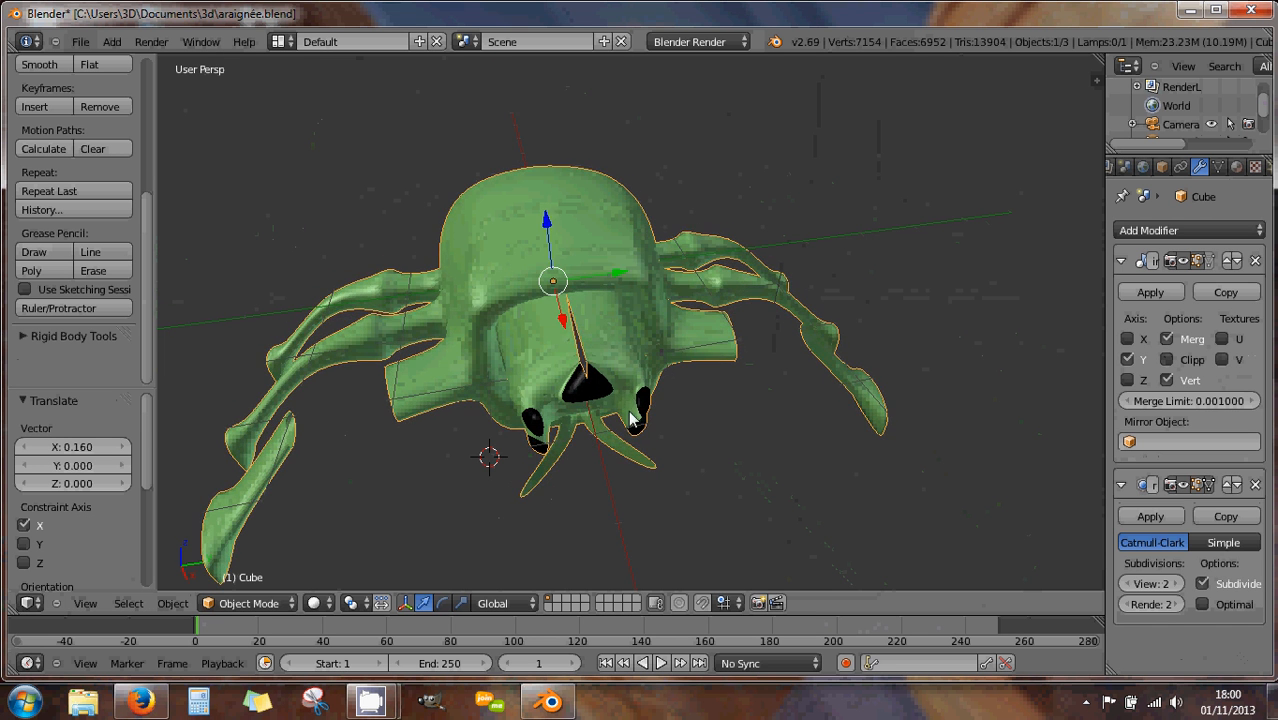
Raise the Mirror modifier's Merge Limit to 0.0978 to close the seam on the head, and re-enable Clipping
middle_click_drag(630, 415, 594, 362)
mouse_move(597, 408)
middle_mouse_down()
mouse_move(585, 374)
mouse_move(600, 404)
middle_mouse_up()
left_click_drag(1240, 401, 1258, 405)
left_click_drag(17, 420, 55, 424)
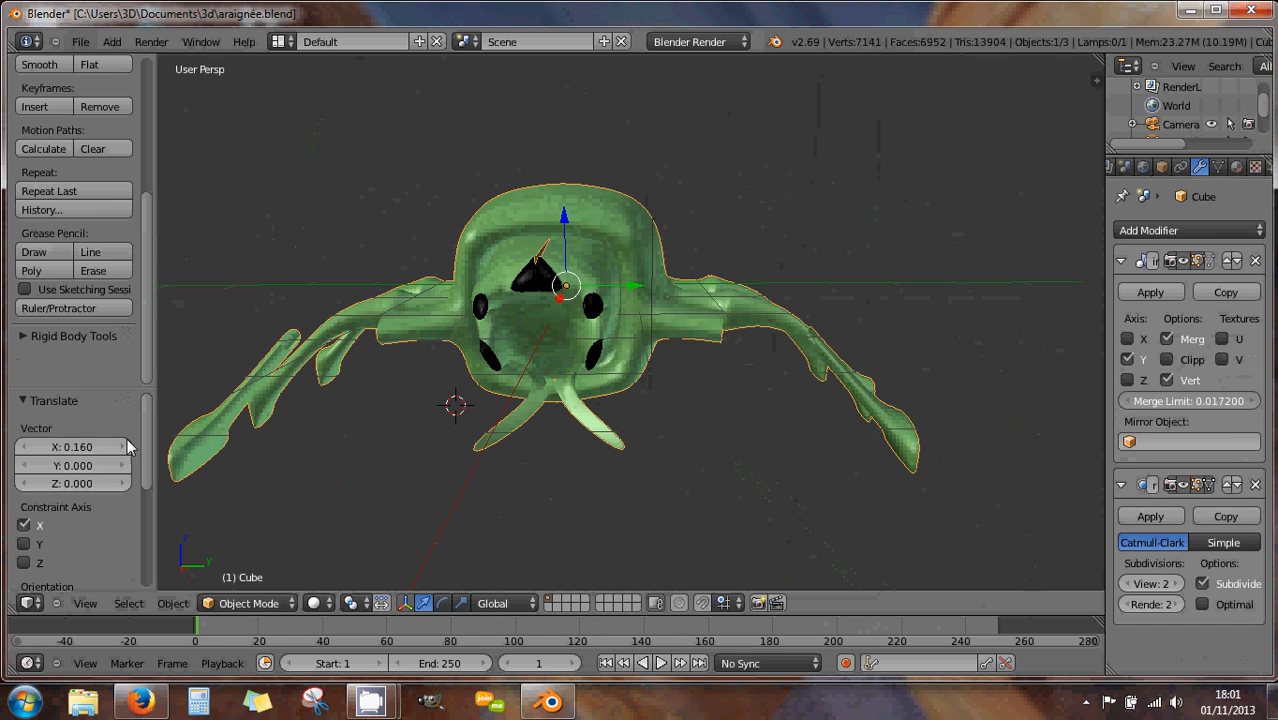
left_click_drag(128, 447, 336, 495)
left_click_drag(493, 537, 714, 579)
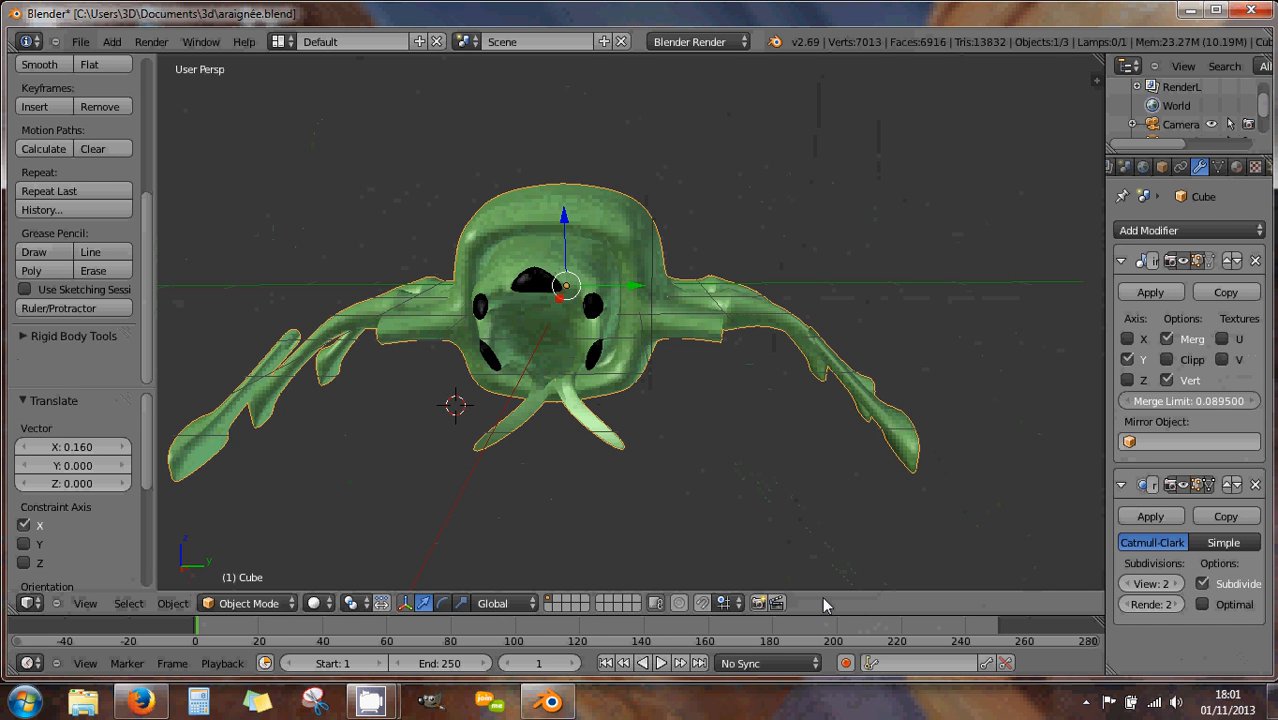
left_click_drag(869, 608, 603, 265)
Check the seam on the spider's head from several angles and apply the Mirror and Subdivision Surface modifiers
middle_click_drag(486, 208, 491, 264)
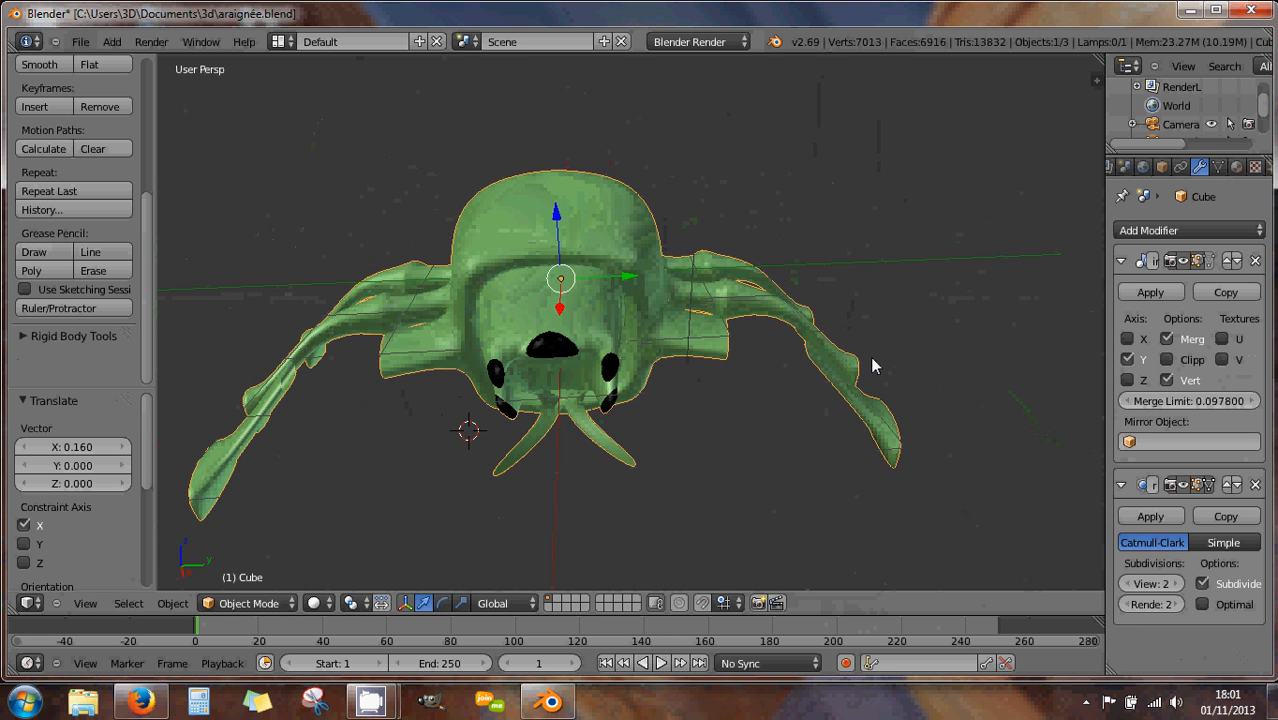
scroll(660, 392, "up", 2)
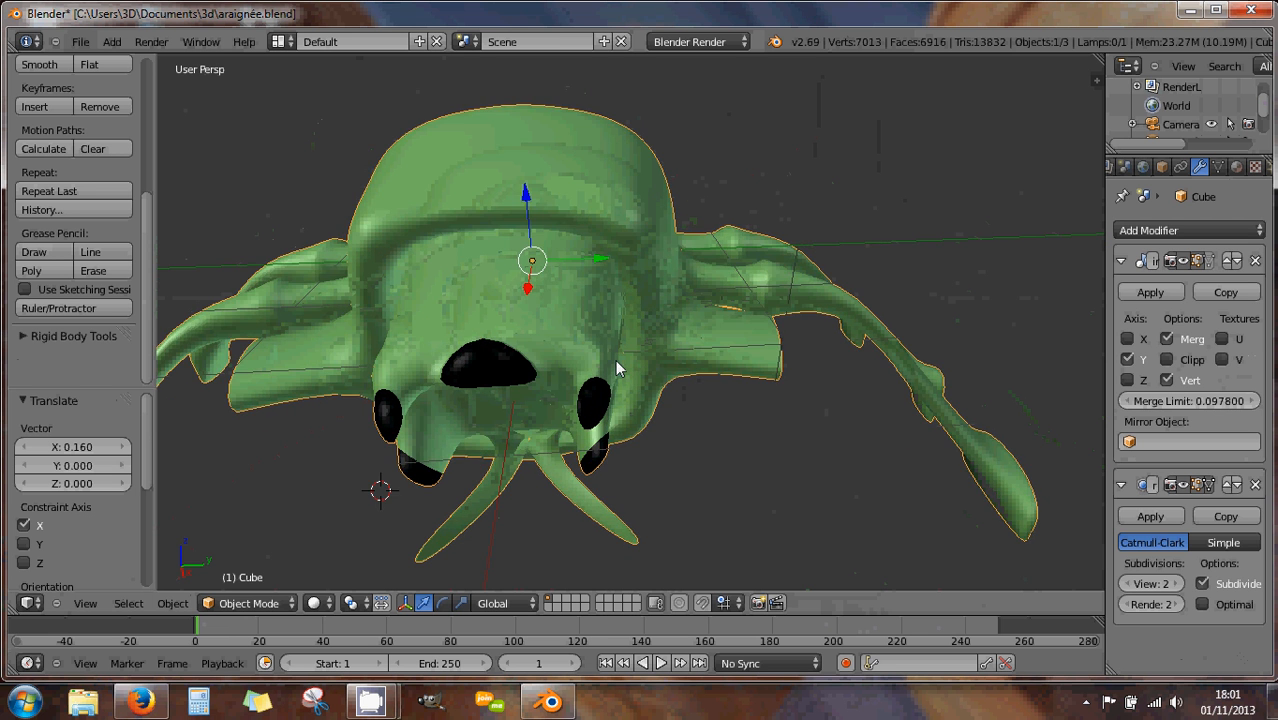
middle_click_drag(616, 362, 628, 319)
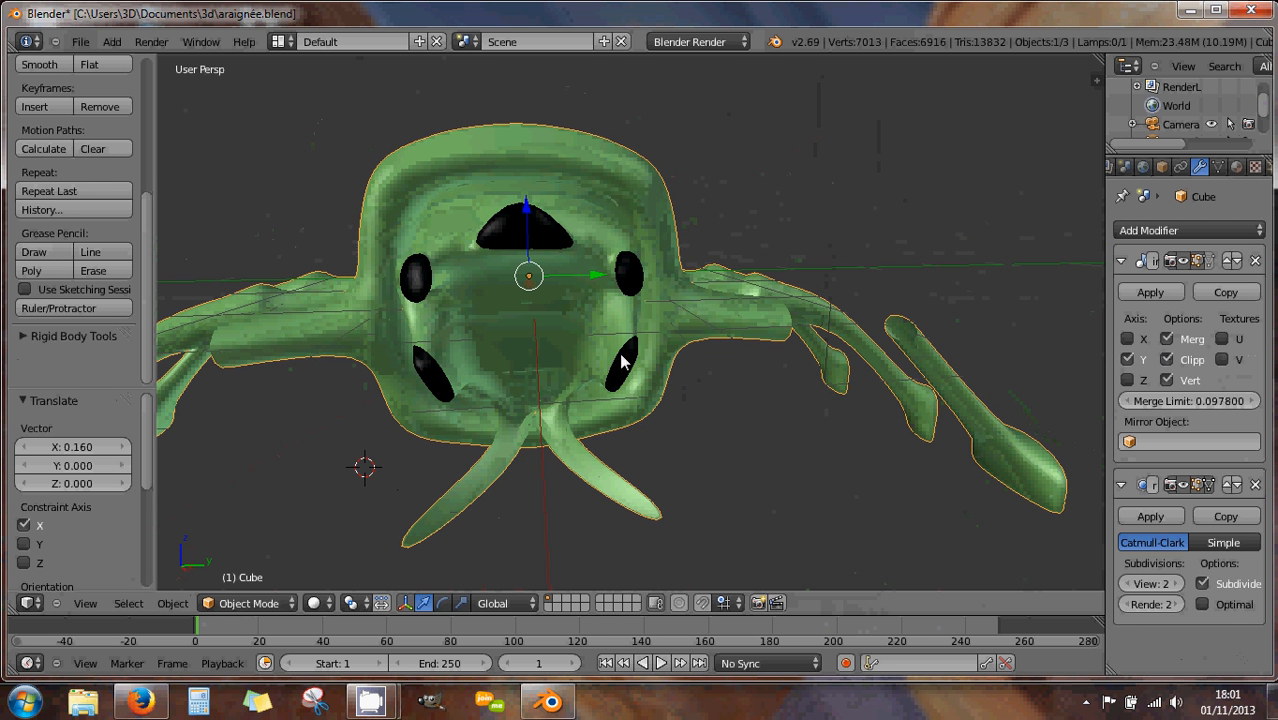
scroll(614, 357, "down", 2)
middle_click_drag(614, 357, 594, 374)
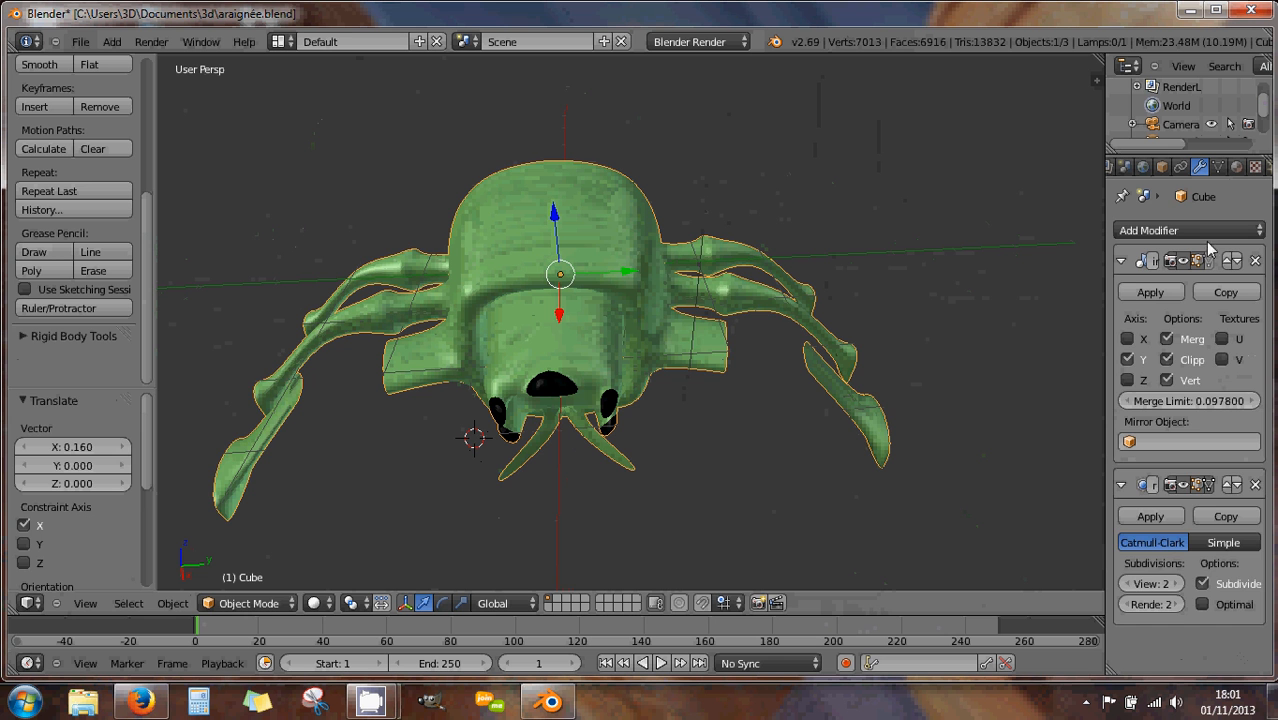
left_click(1150, 292)
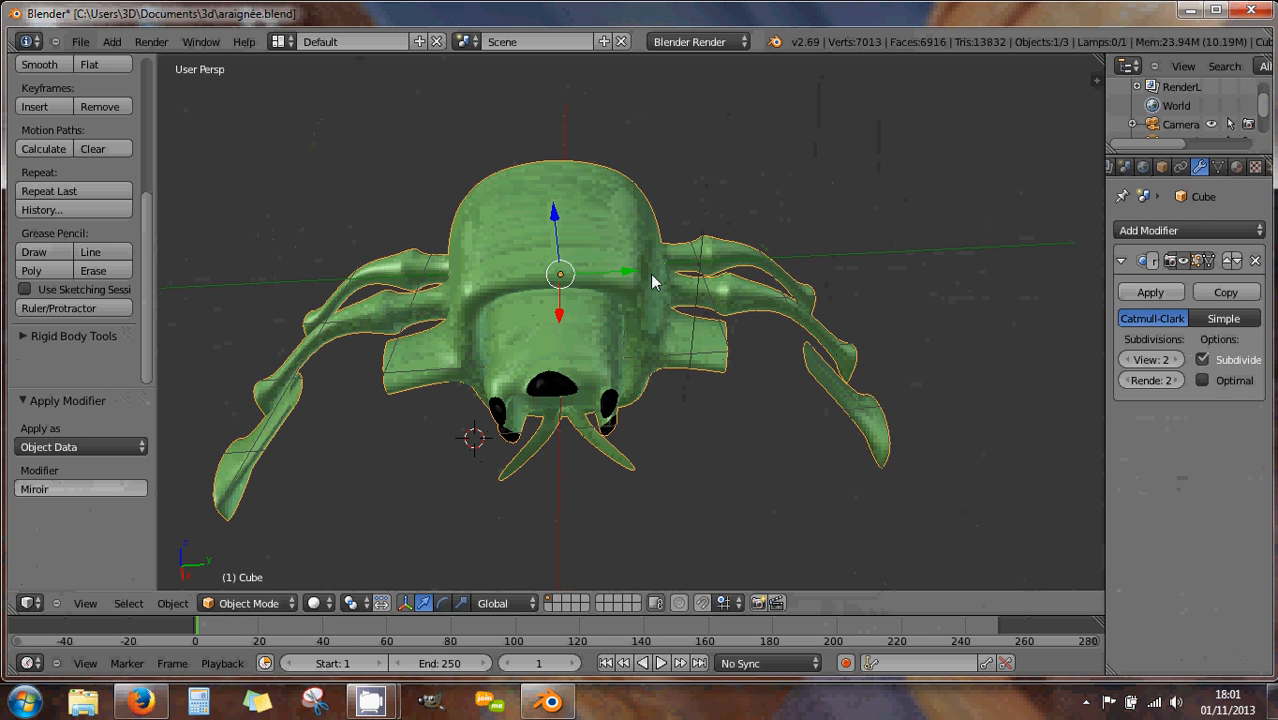
middle_click_drag(659, 277, 722, 254)
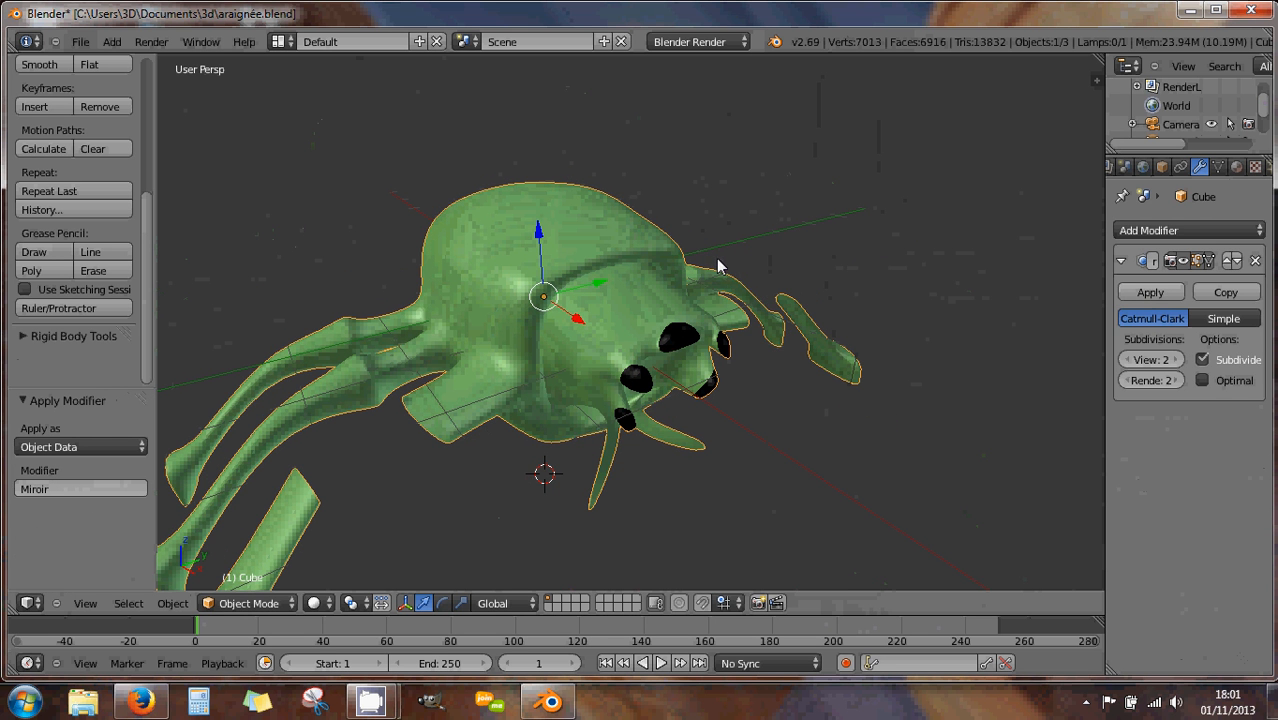
left_click(1155, 294)
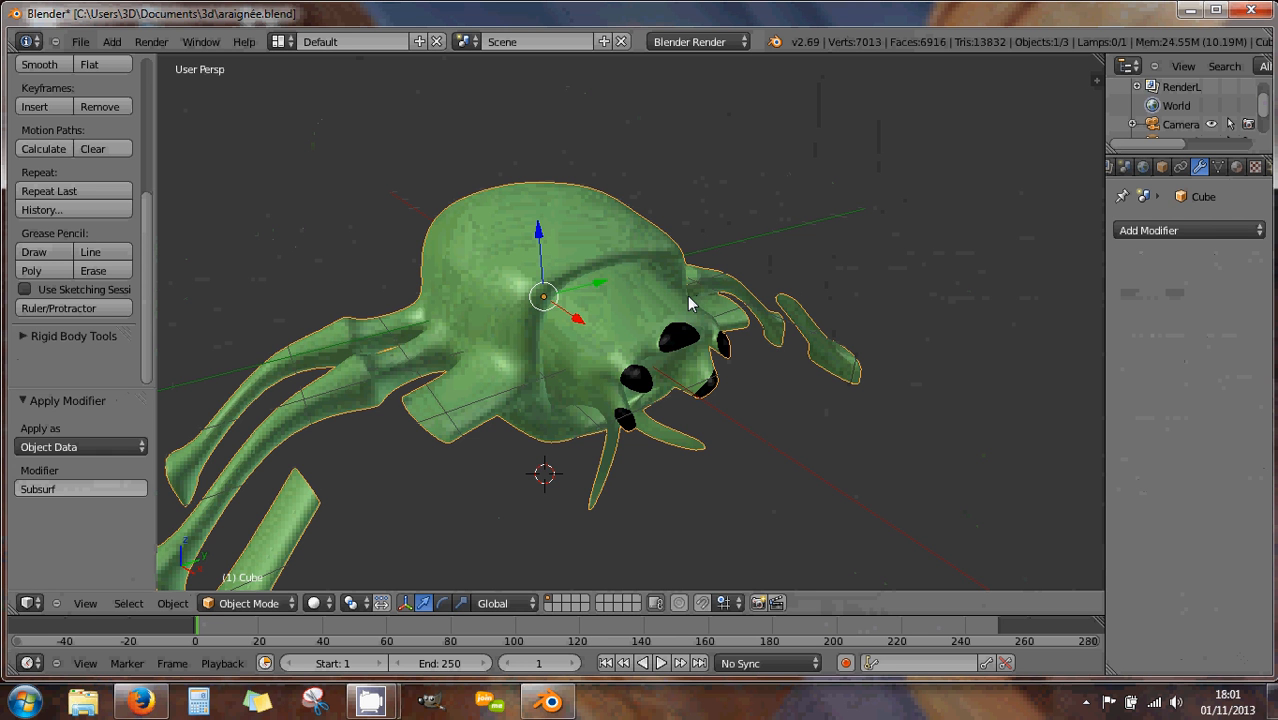
Examine the spider's resulting mesh from the front in Edit Mode and close the program
key("Tab")
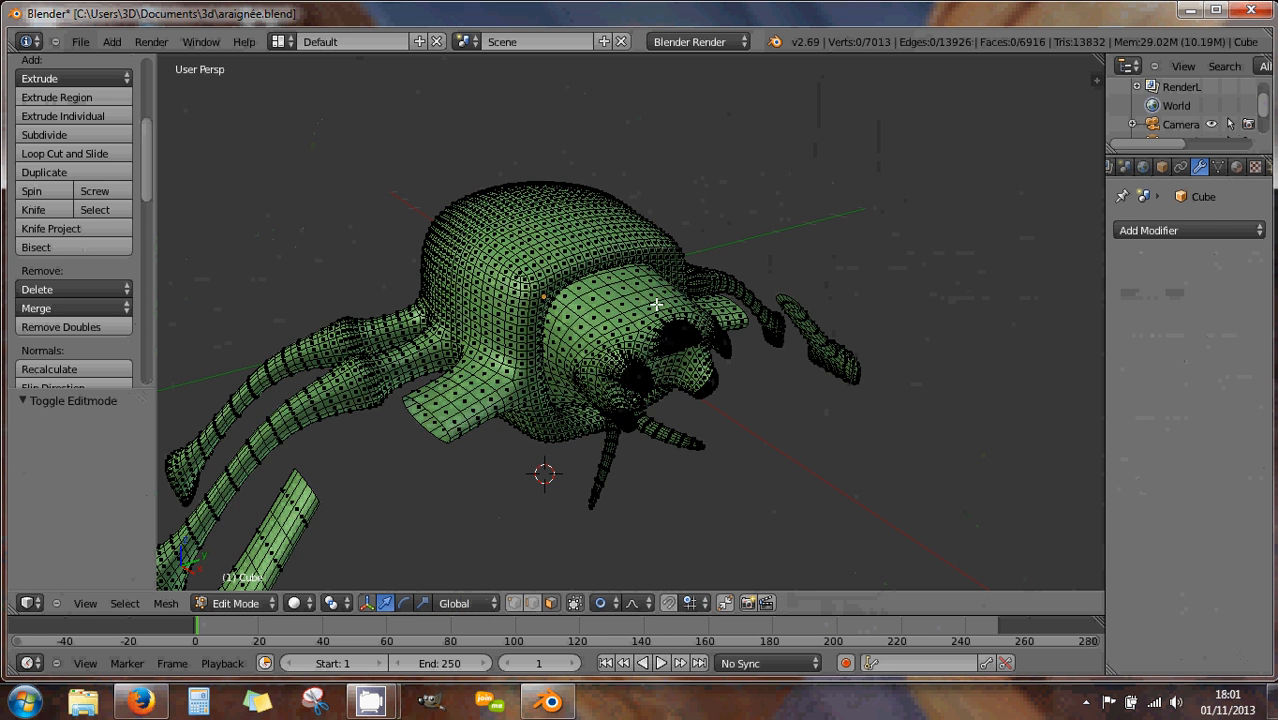
middle_click_drag(652, 305, 600, 305)
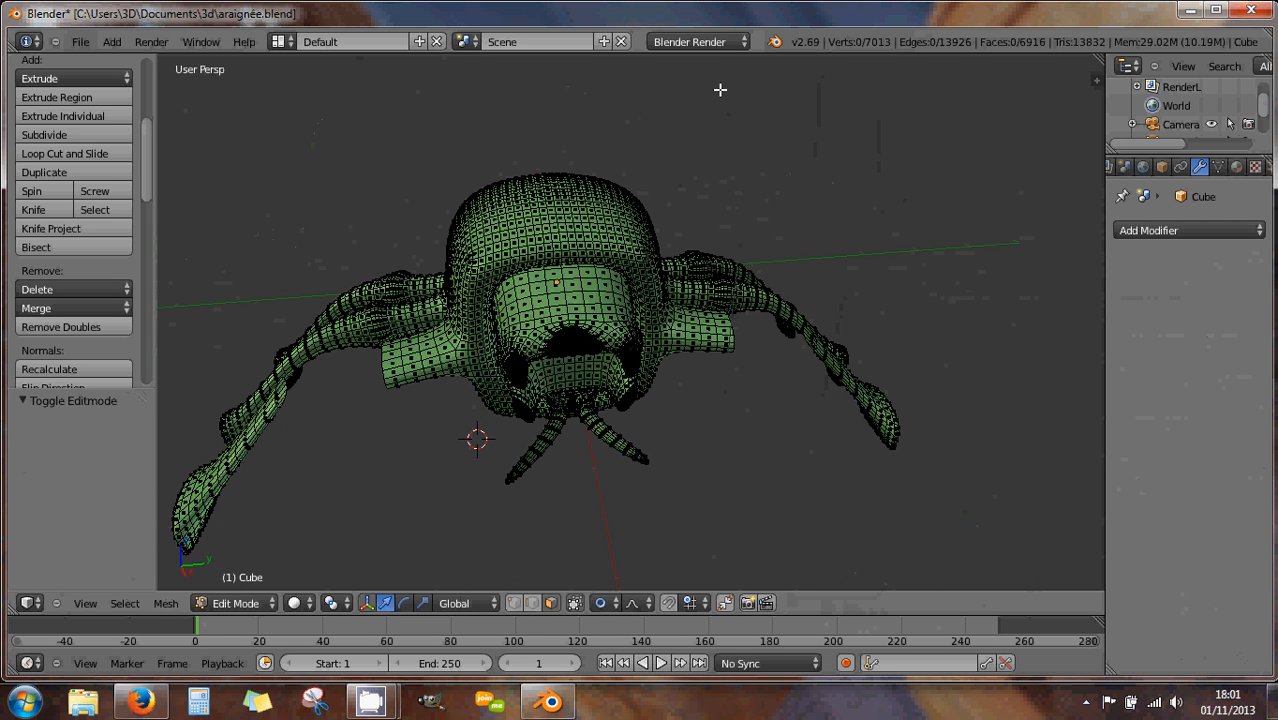
left_click(1252, 11)
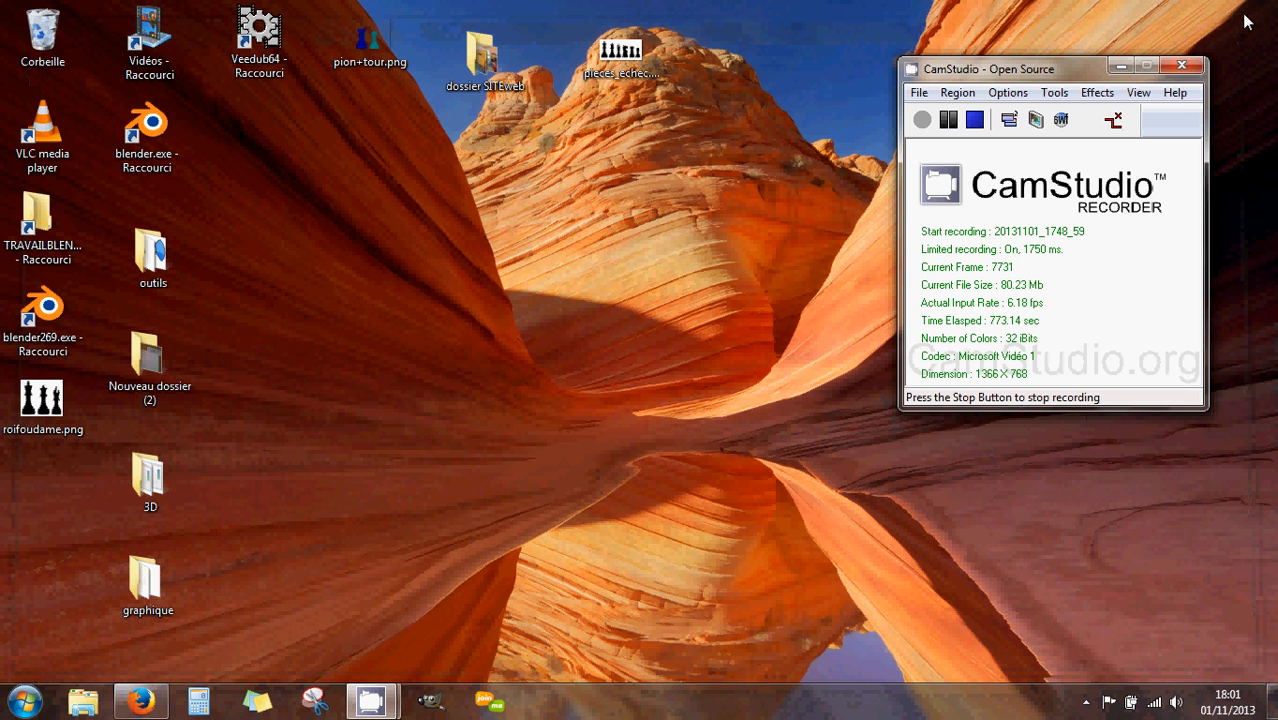